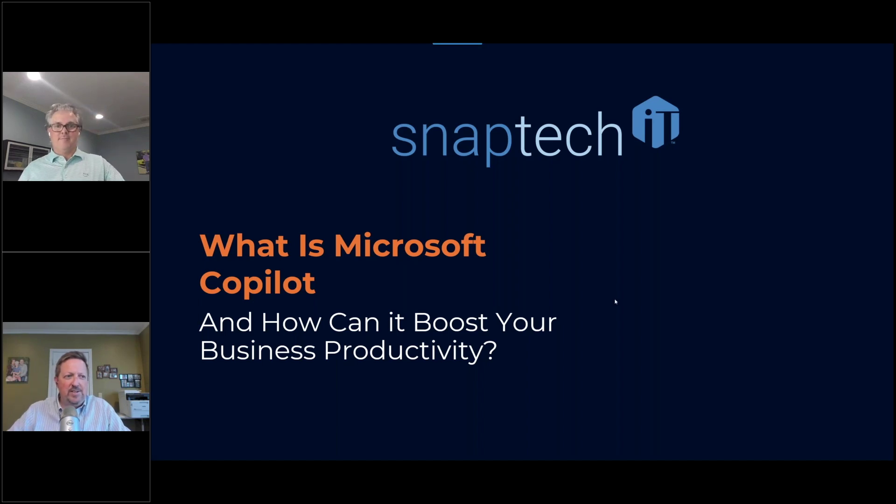
Step: Advance the slideshow from the Copilot title slide to the two-speaker introduction slide
{"action": "left_click", "coordinate": [611, 329]}
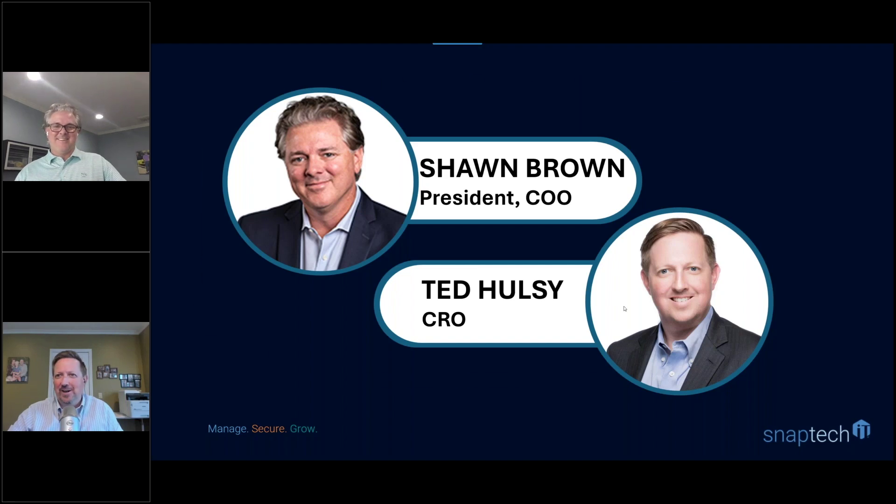
Step: Advance the slideshow toward the Ready to Serve slide with Atlanta, Phoenix and San Francisco photos
{"action": "key", "text": "Right"}
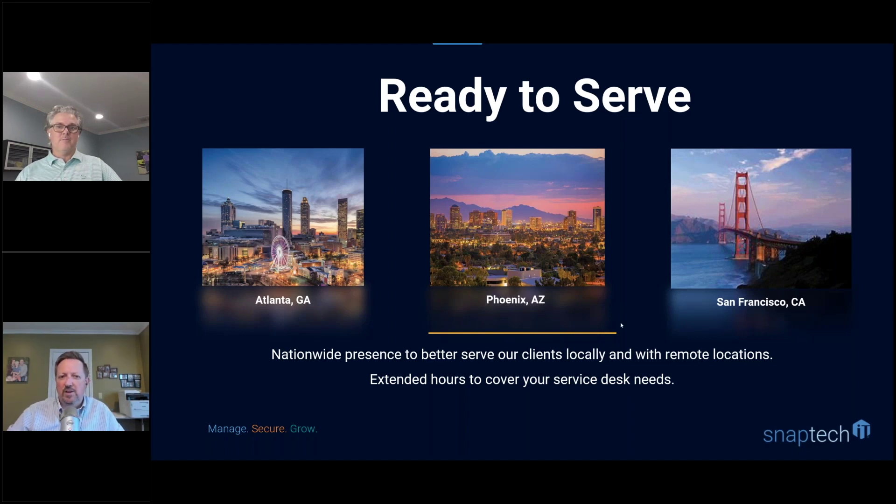
Step: Advance to the 'Is technology frustrating your employees?' slide listing seven common issues
{"action": "key", "text": "Right"}
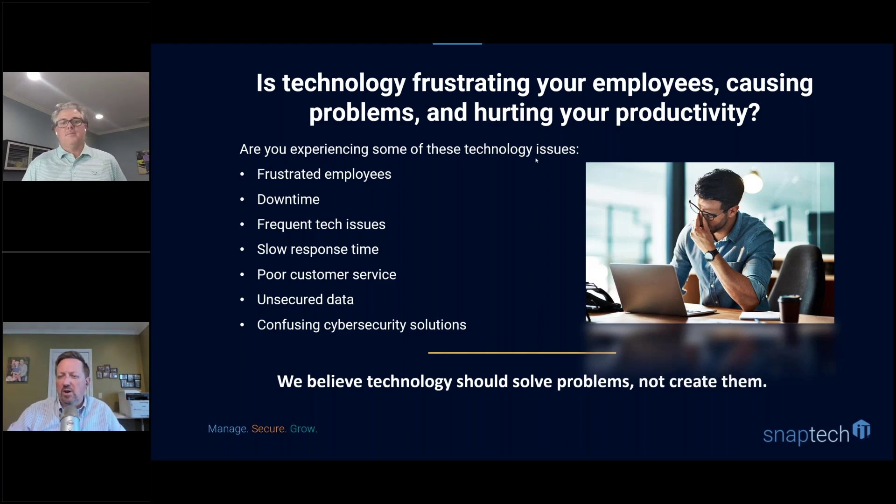
Step: Advance through the IT Support benefits slide to the 'How can we help you?' slide
{"action": "left_click", "coordinate": [627, 257]}
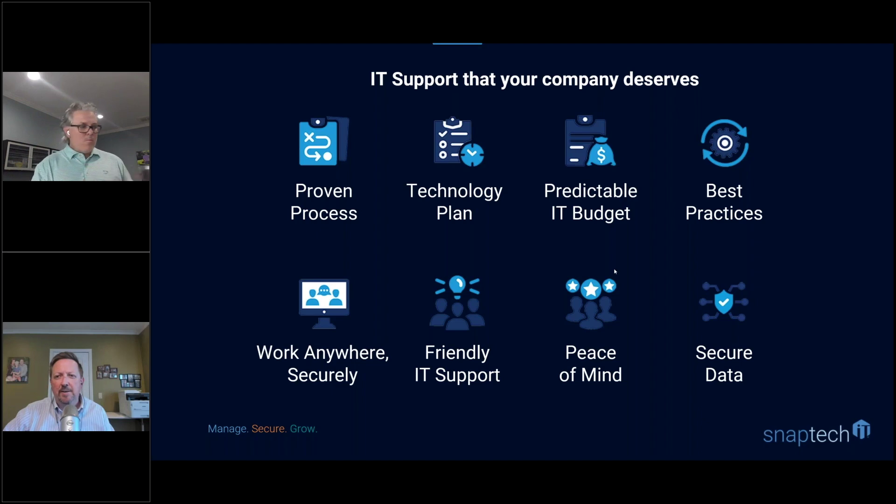
{"action": "key", "text": "Right"}
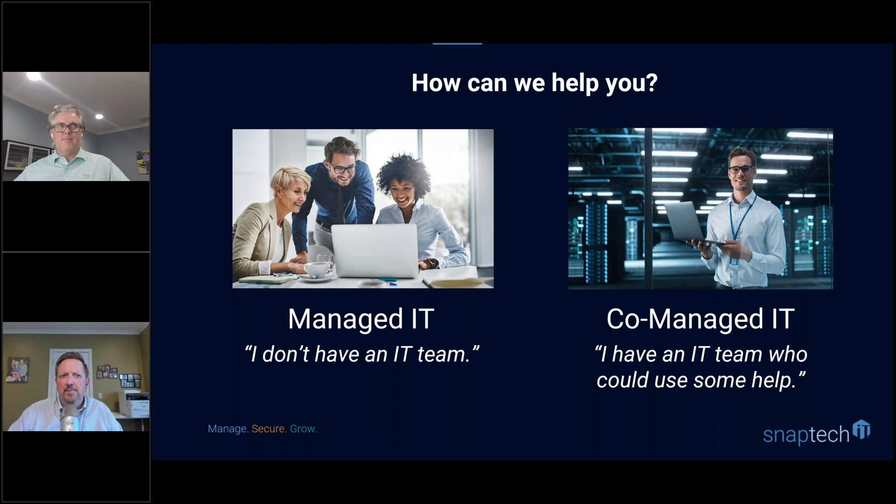
Step: Advance past the 'We Will Cover:' agenda slide to 'What is Microsoft Copilot?'
{"action": "key", "text": "Right"}
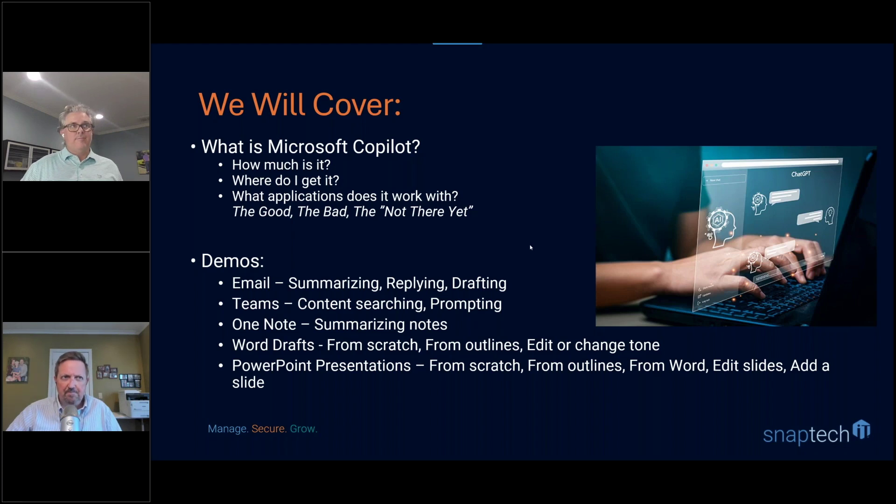
{"action": "key", "text": "Right"}
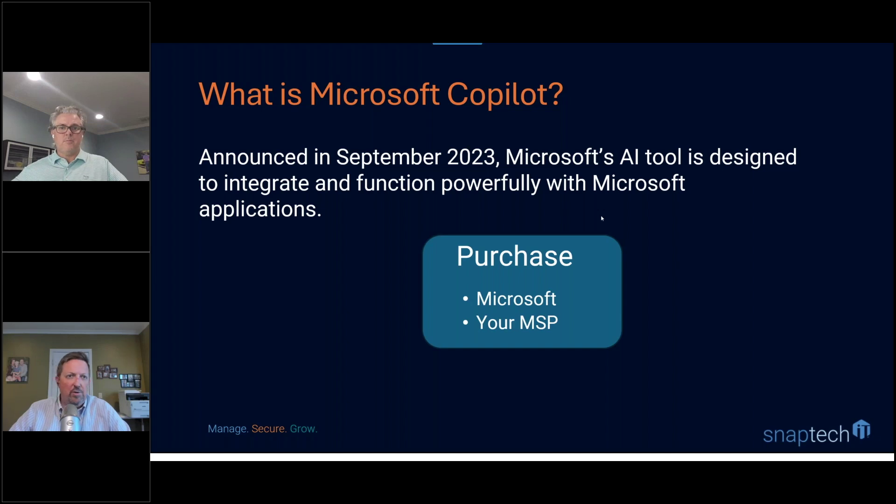
Step: Advance to the Copilot cost slide comparing the Free, Pro and M365 plans
{"action": "key", "text": "Right"}
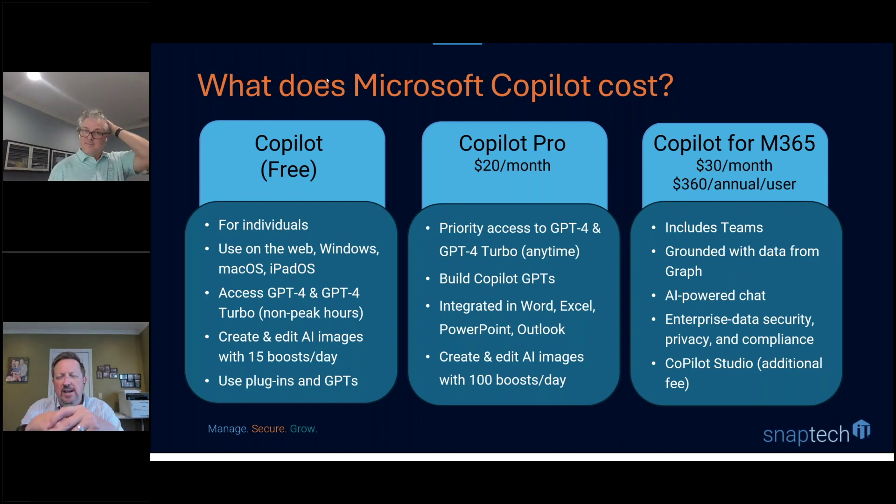
Step: Advance from the pricing slide to 'The Good, The Bad, & The Not There Yet' applications slide
{"action": "left_click", "coordinate": [317, 168]}
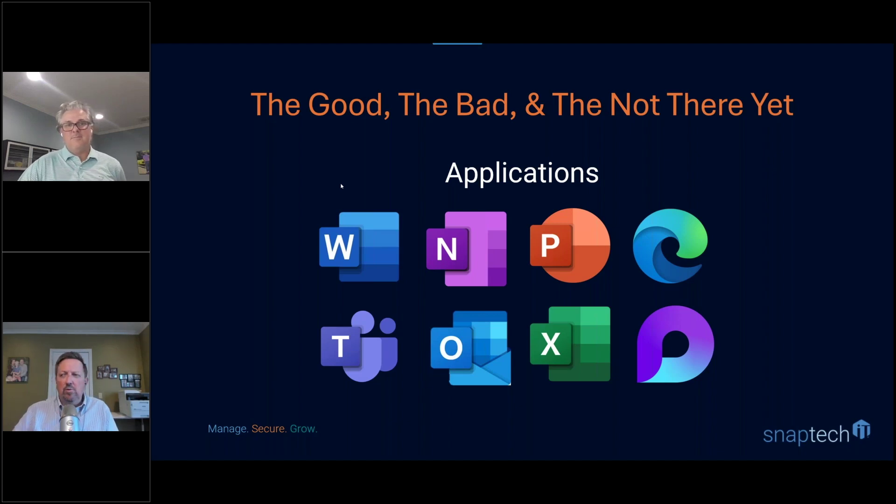
Step: Advance the slideshow to the 'To The Demos...' slide
{"action": "key", "text": "Right"}
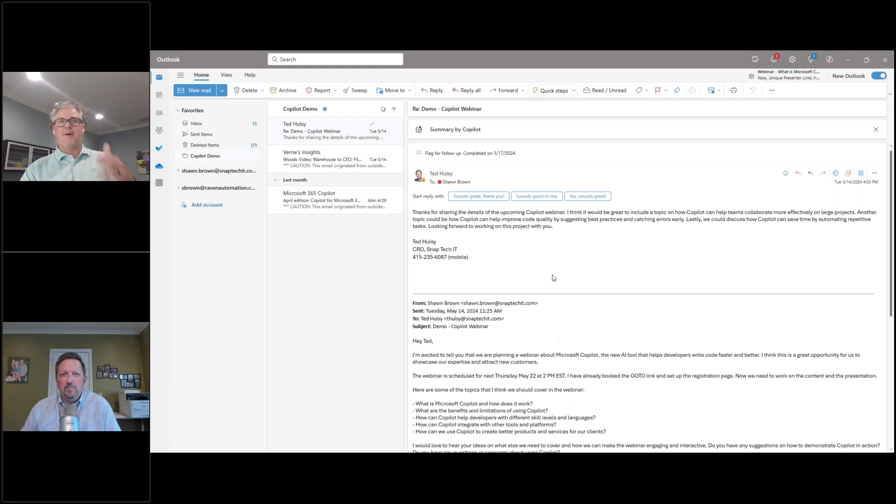
Step: Start a new email to the colleague and bring up Draft with Copilot in the body
{"action": "left_click", "coordinate": [199, 93]}
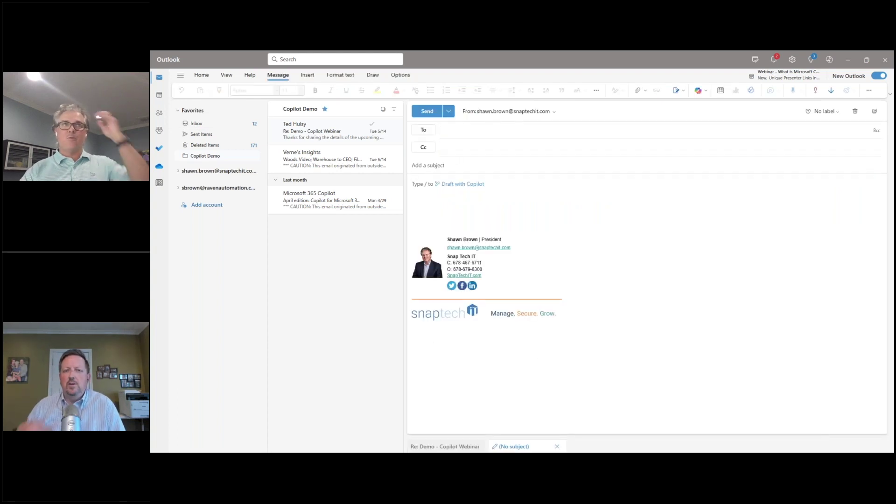
{"action": "left_click", "coordinate": [472, 135]}
{"action": "left_click", "coordinate": [466, 146]}
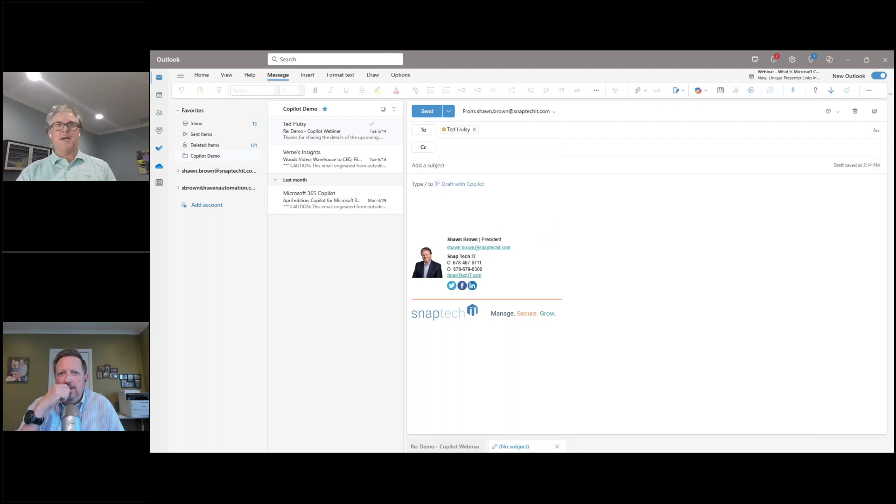
{"action": "left_click", "coordinate": [456, 171]}
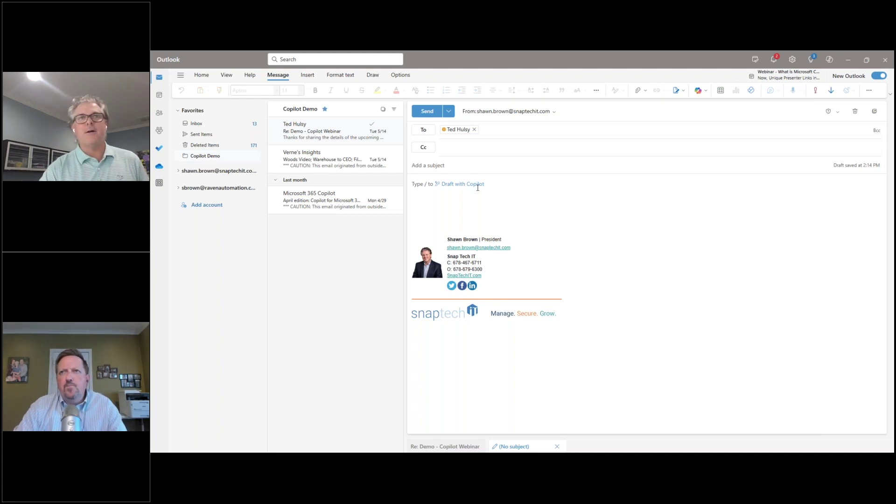
{"action": "left_click", "coordinate": [452, 186]}
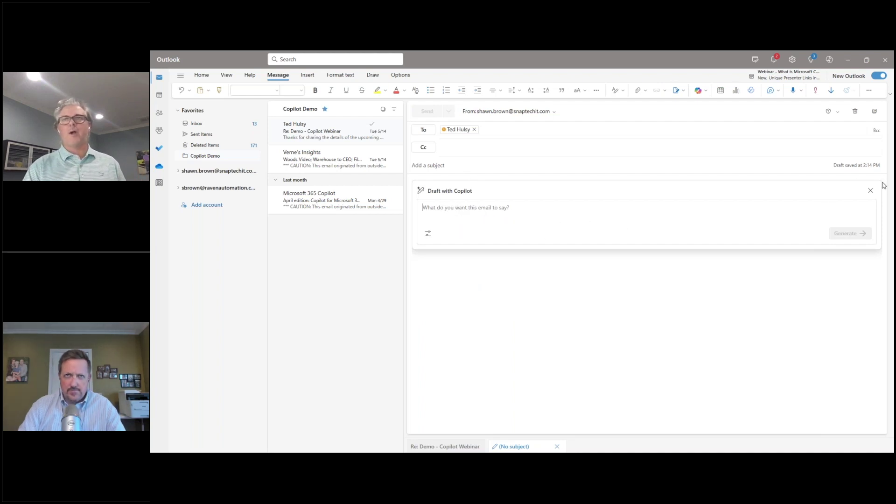
Step: Reopen Draft with Copilot from the Copilot menu and paste the Big Green Egg grill prompt
{"action": "left_click", "coordinate": [870, 191]}
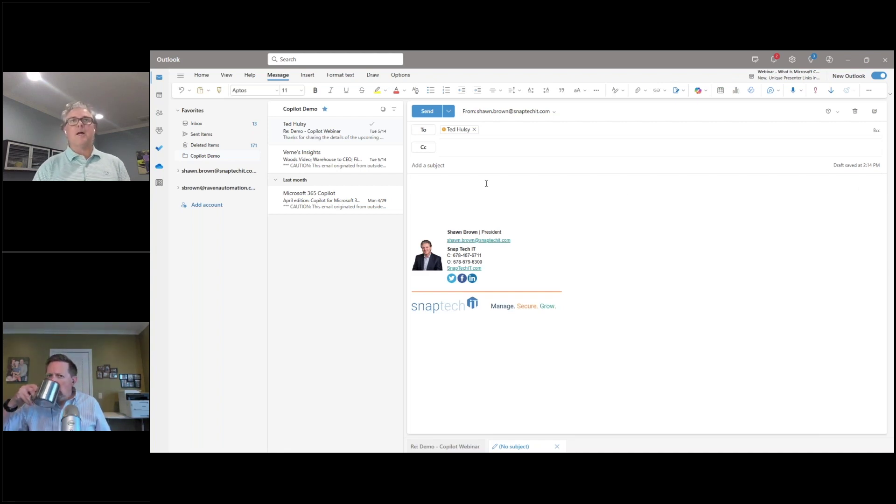
{"action": "left_click", "coordinate": [699, 95]}
{"action": "left_click", "coordinate": [676, 108]}
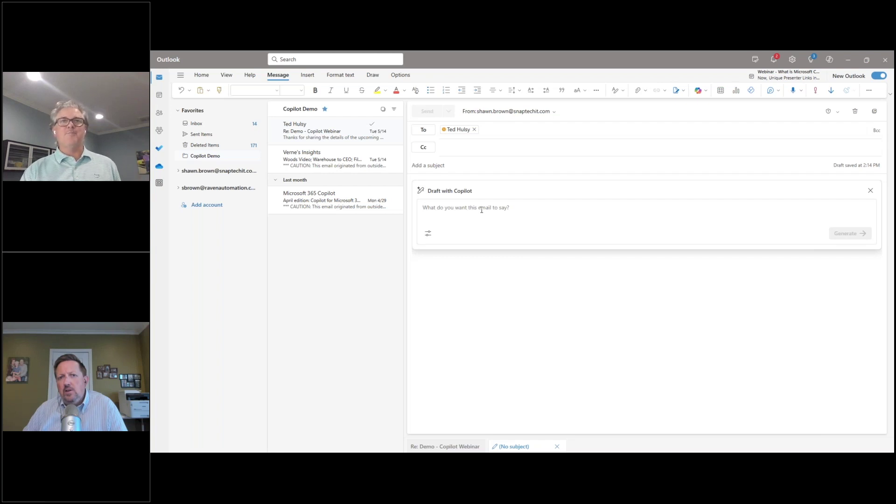
{"action": "type", "text": "Write an email to Shawn about the Big Green Egg with some history about the grill and what kinds of foods you can cook on it."}
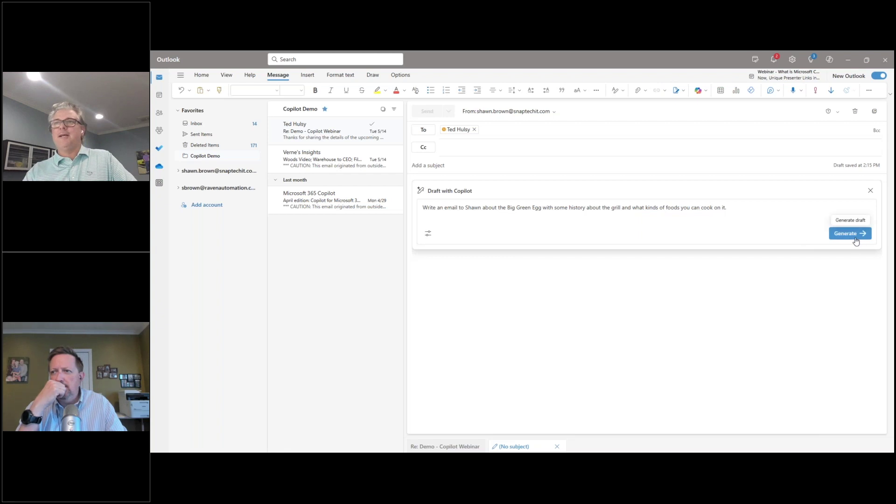
Step: Set the Copilot draft length to Long and generate the Big Green Egg email
{"action": "left_click", "coordinate": [428, 236]}
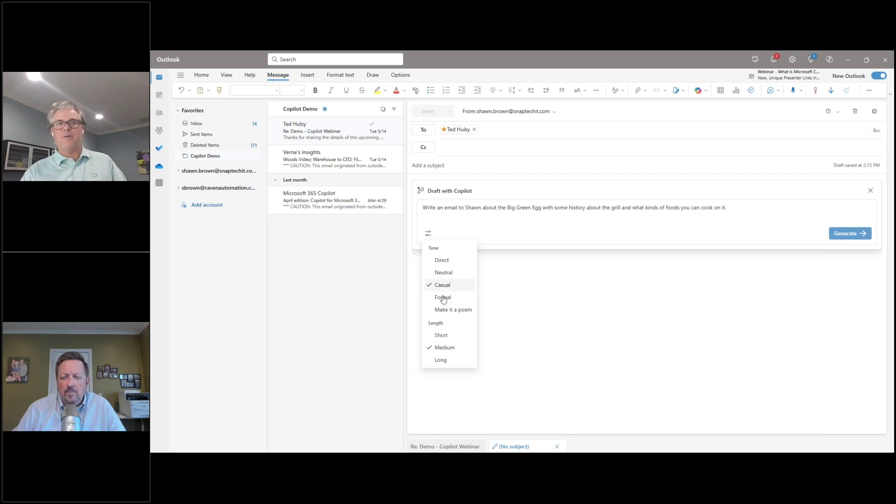
{"action": "left_click", "coordinate": [442, 359]}
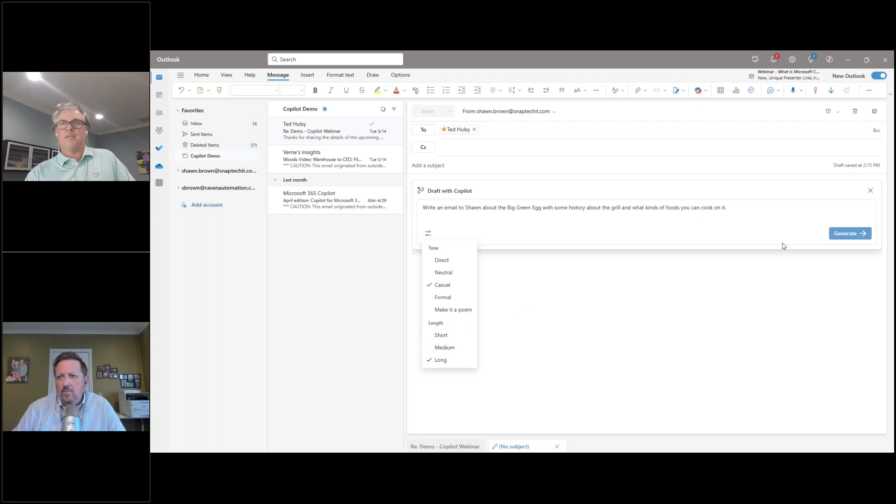
{"action": "left_click", "coordinate": [840, 236]}
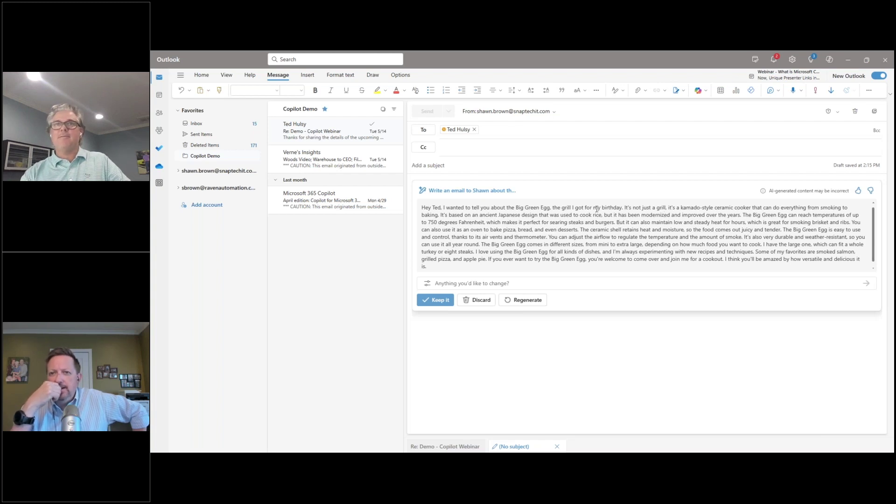
Step: Regenerate the draft with the change 'Tell me more about the foods you can cook'
{"action": "left_click_drag", "start_coordinate": [597, 209], "coordinate": [620, 210]}
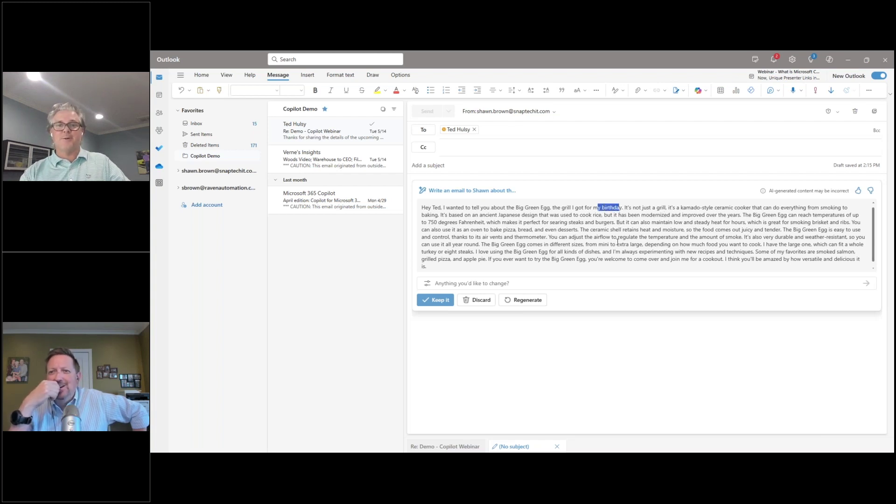
{"action": "left_click", "coordinate": [614, 251]}
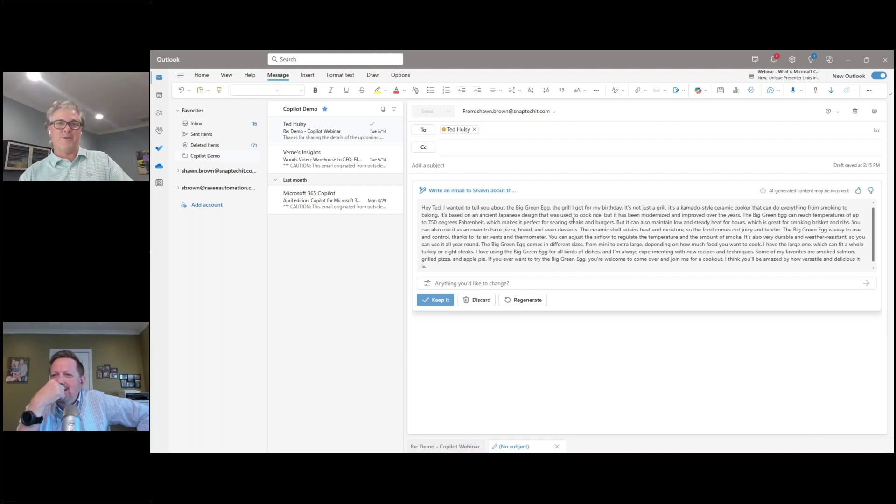
{"action": "left_click", "coordinate": [480, 283]}
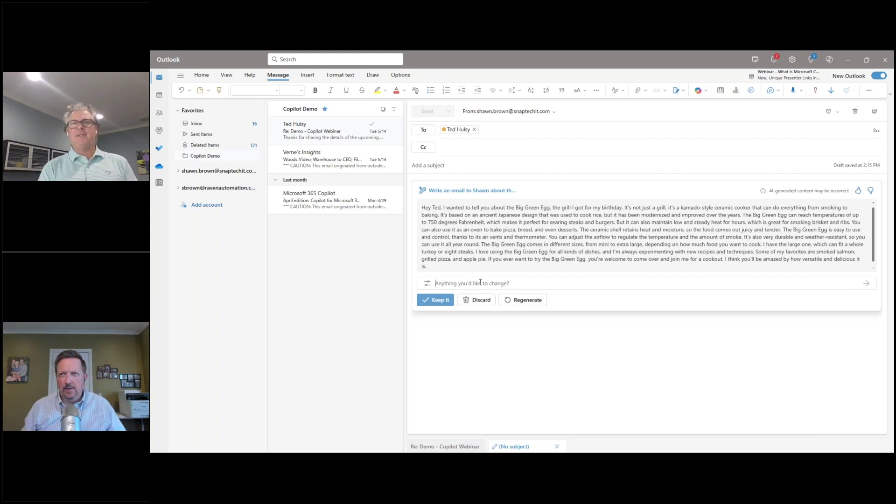
{"action": "type", "text": "Tell me more about the foods you can cook"}
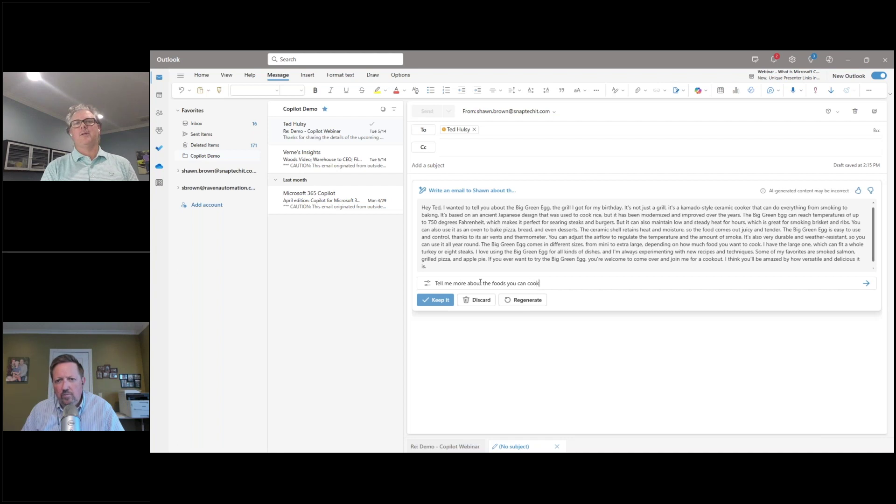
{"action": "left_click", "coordinate": [511, 303]}
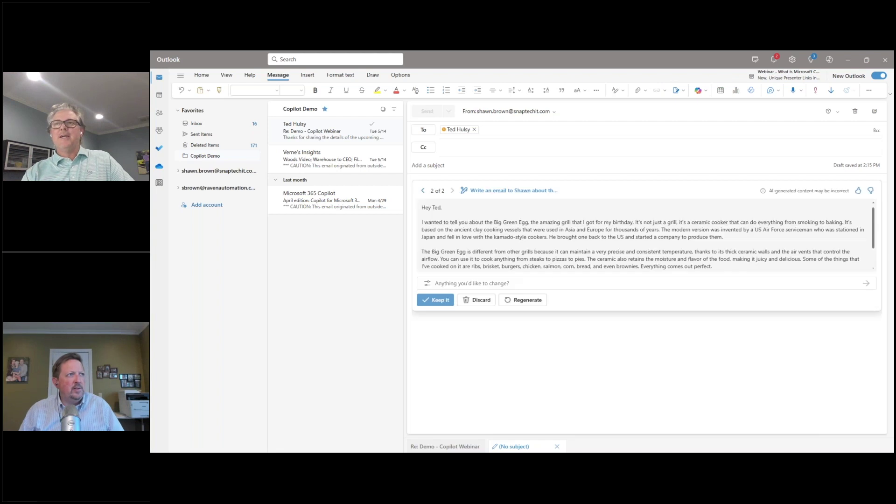
Step: Review the regenerated text, compare draft versions, and keep it in the email body
{"action": "double_click", "coordinate": [590, 222]}
{"action": "left_click", "coordinate": [601, 240]}
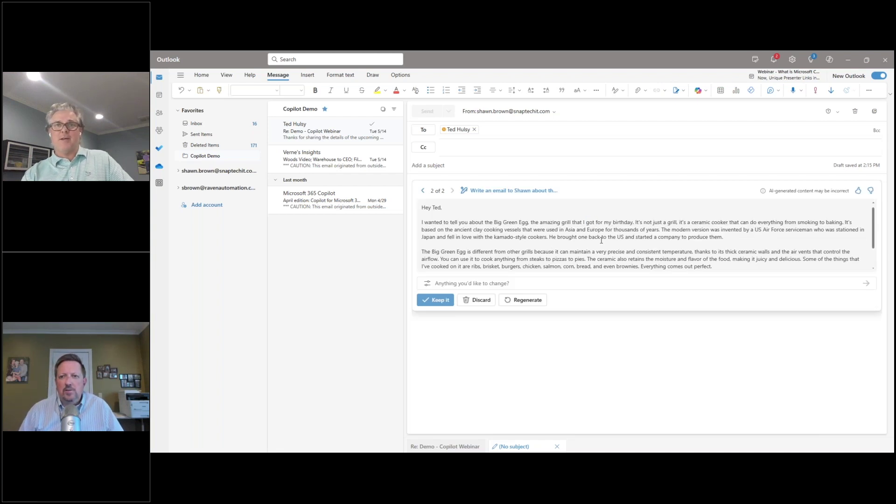
{"action": "left_click_drag", "start_coordinate": [481, 259], "coordinate": [713, 258]}
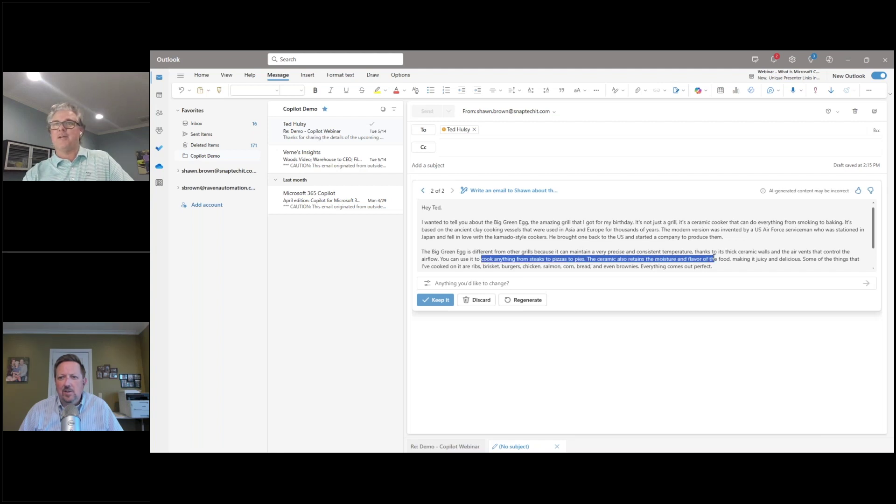
{"action": "left_click", "coordinate": [686, 252]}
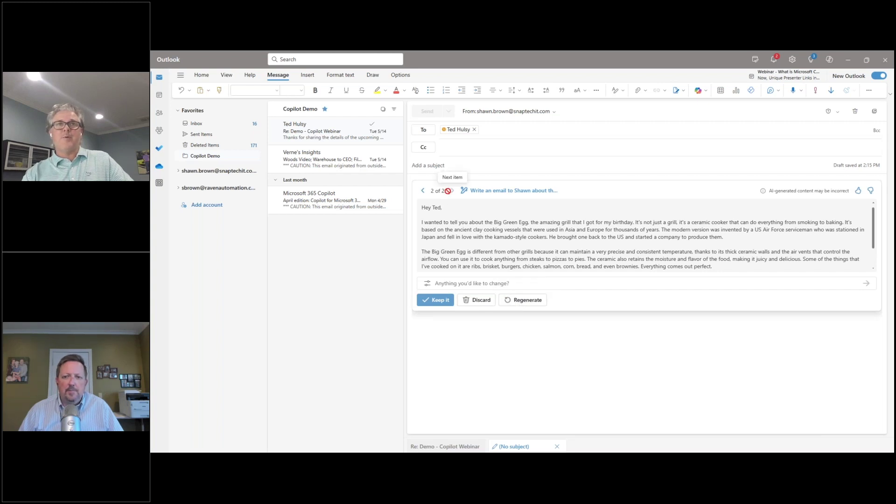
{"action": "left_click", "coordinate": [423, 192]}
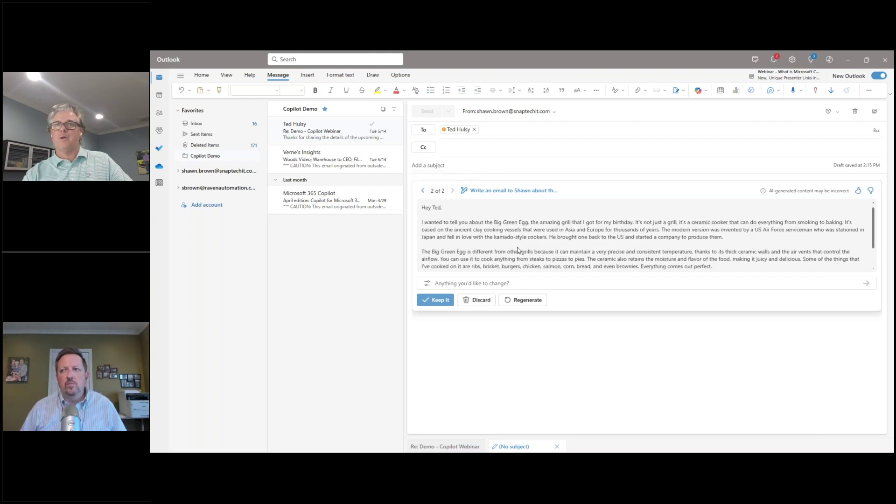
{"action": "left_click", "coordinate": [435, 300]}
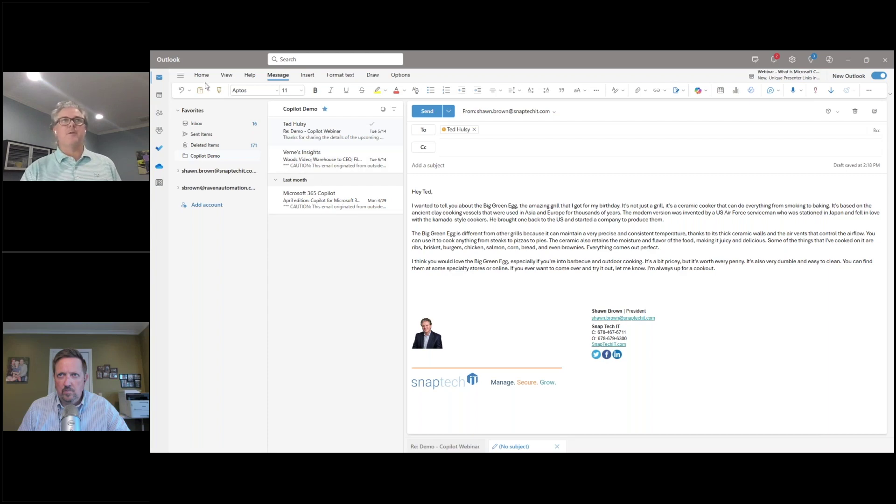
Step: Discard the Big Green Egg email draft
{"action": "left_click", "coordinate": [857, 112]}
Step: Confirm the discard, then have Copilot draft a new email requesting survey data by next Wednesday
{"action": "left_click", "coordinate": [521, 267]}
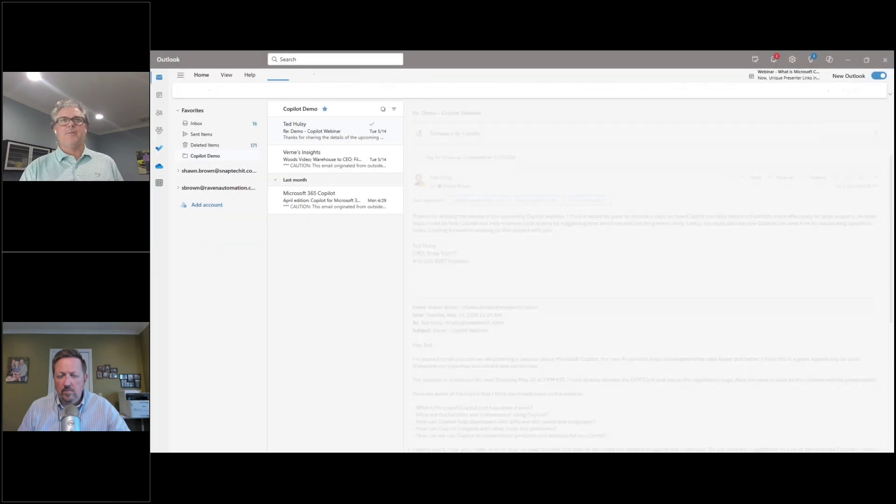
{"action": "left_click", "coordinate": [205, 90]}
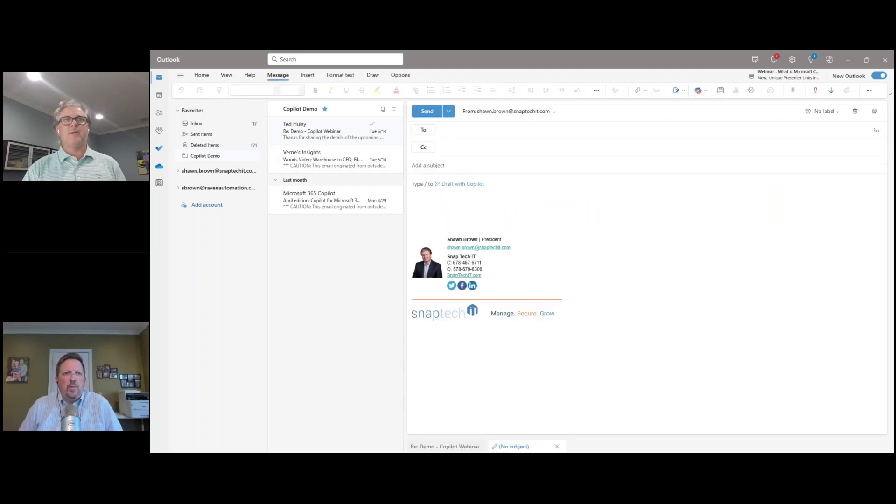
{"action": "left_click", "coordinate": [452, 184]}
{"action": "type", "text": "Write an email to my Service Manager Shane and ask for the latest information about customer satisfaction survey.  Inform him that I need it by next Wednesday."}
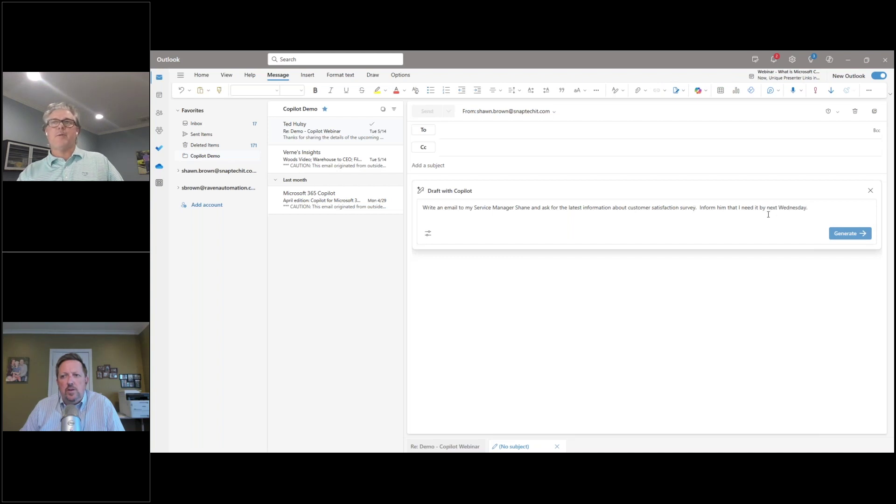
{"action": "left_click", "coordinate": [847, 234]}
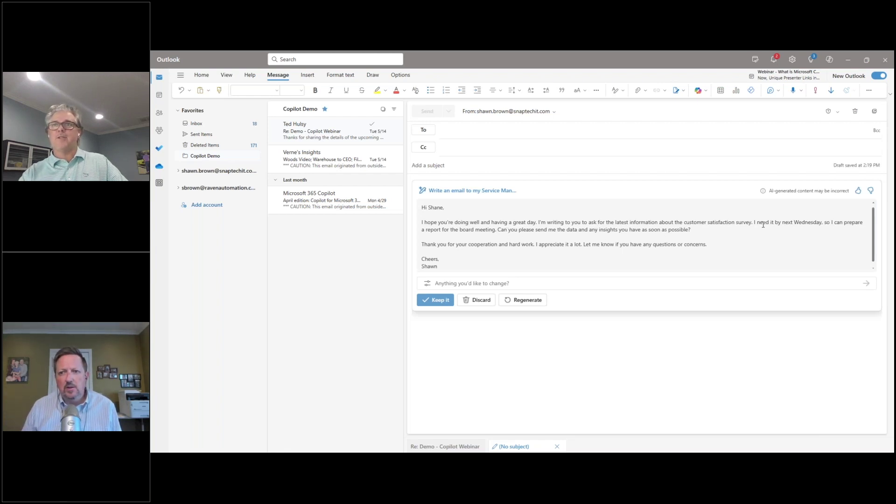
Step: Keep the survey draft in the email body, then discard the whole message
{"action": "left_click_drag", "start_coordinate": [763, 224], "coordinate": [776, 239]}
{"action": "left_click", "coordinate": [692, 241]}
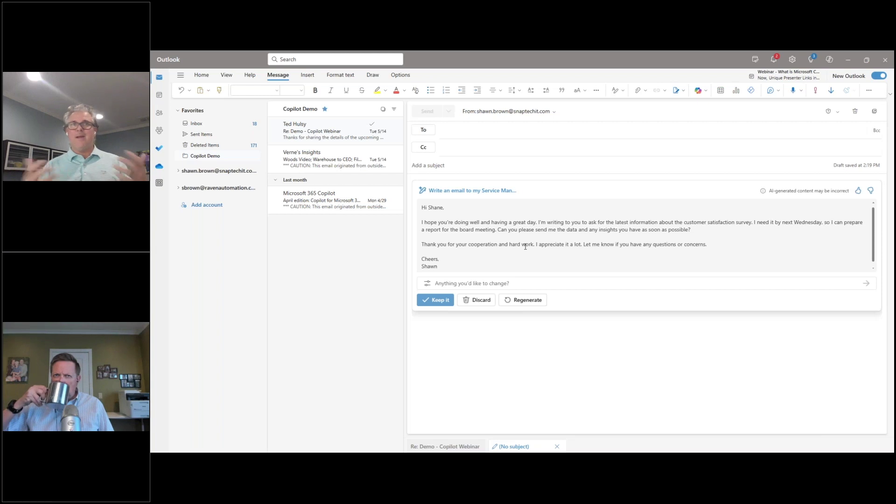
{"action": "left_click", "coordinate": [435, 300]}
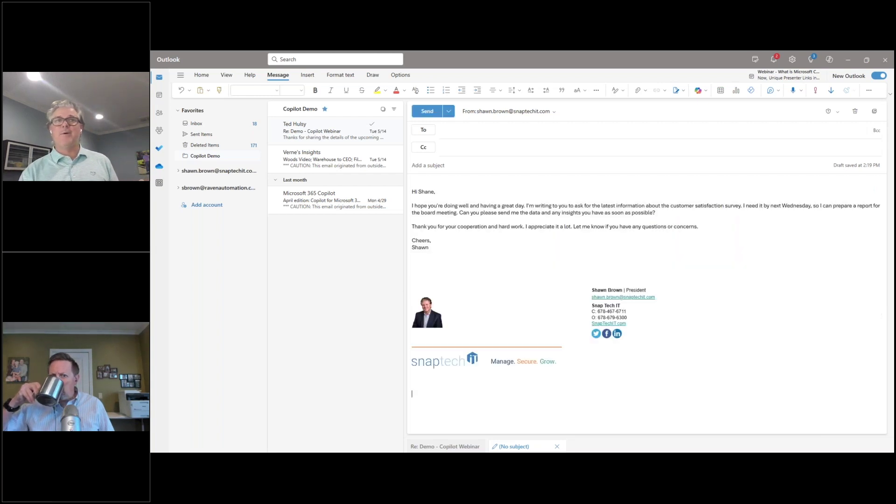
{"action": "left_click", "coordinate": [854, 111]}
{"action": "left_click", "coordinate": [519, 266]}
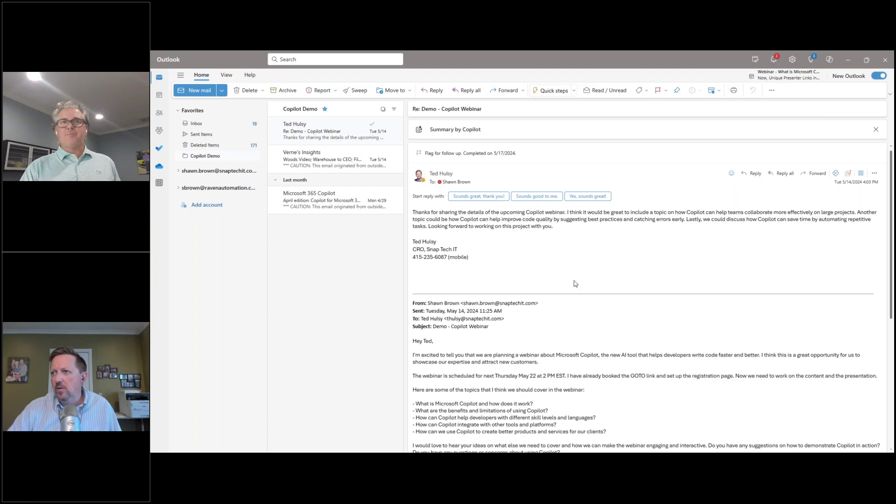
Step: Scroll through the Re: Demo - Copilot Webinar email and start a Reply all
{"action": "scroll", "coordinate": [574, 277], "scroll_direction": "down", "scroll_amount": 3}
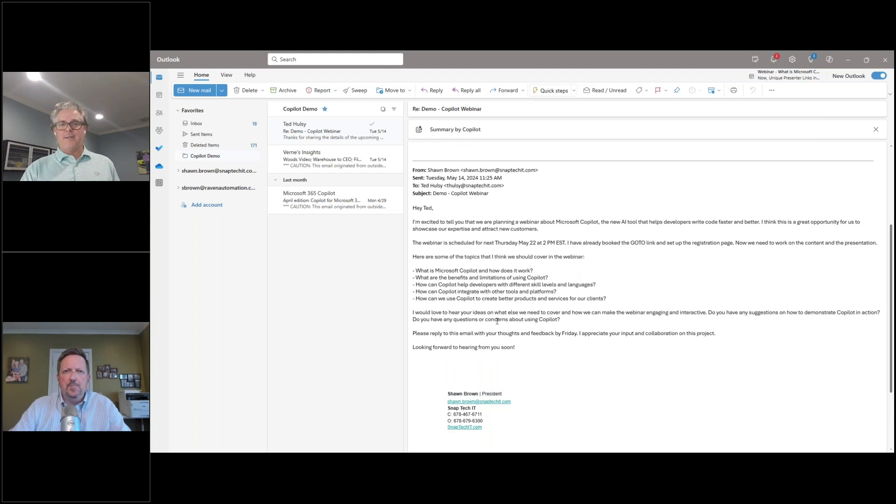
{"action": "scroll", "coordinate": [497, 321], "scroll_direction": "up", "scroll_amount": 2}
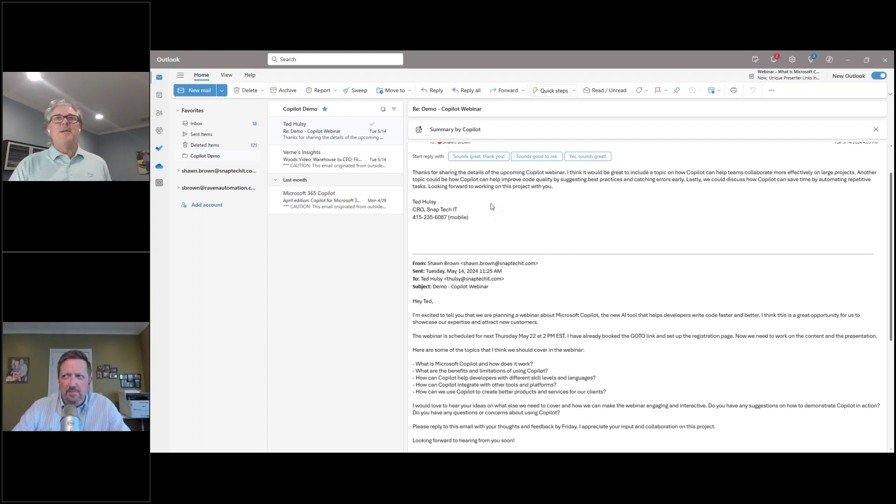
{"action": "scroll", "coordinate": [492, 206], "scroll_direction": "up", "scroll_amount": 1}
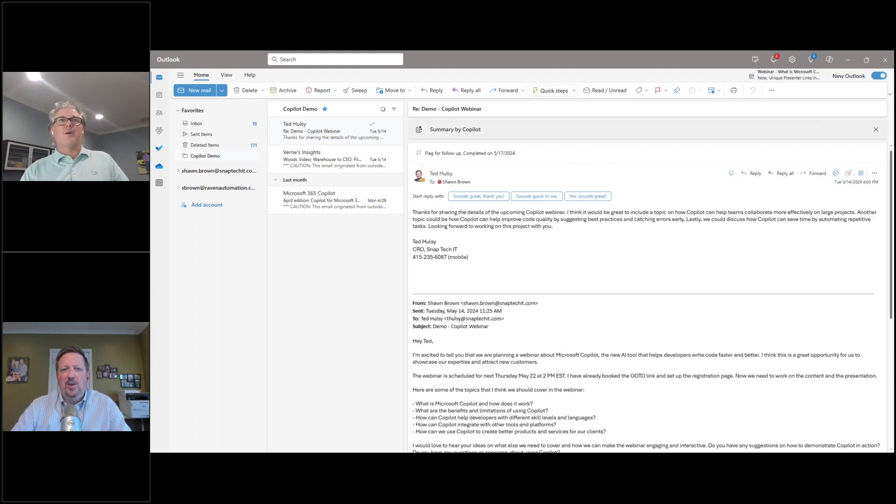
{"action": "left_click", "coordinate": [467, 90]}
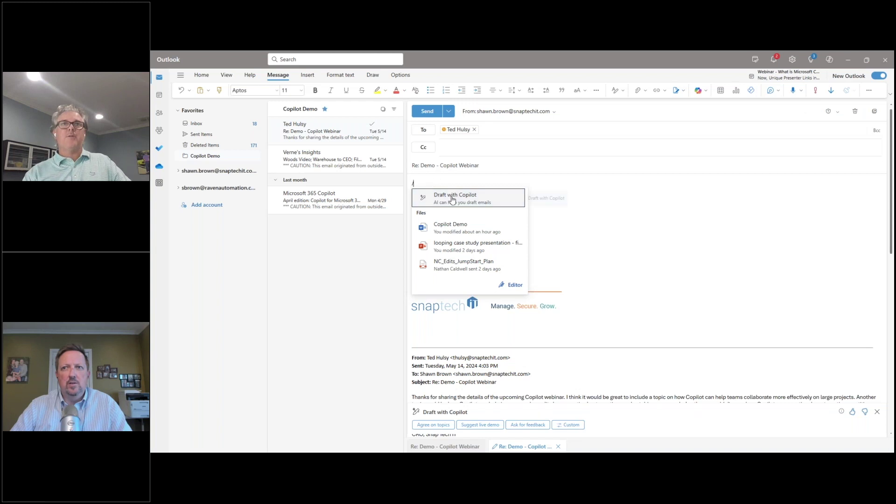
Step: Paste the webinar prompt into Draft with Copilot, choose poem tone and Short length, and generate
{"action": "left_click", "coordinate": [449, 196]}
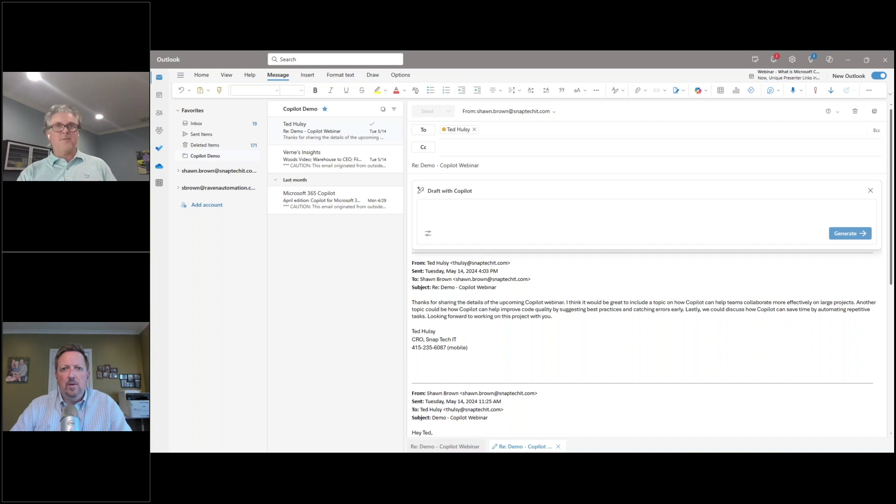
{"action": "type", "text": "This looks great and I am looking forward to webinar."}
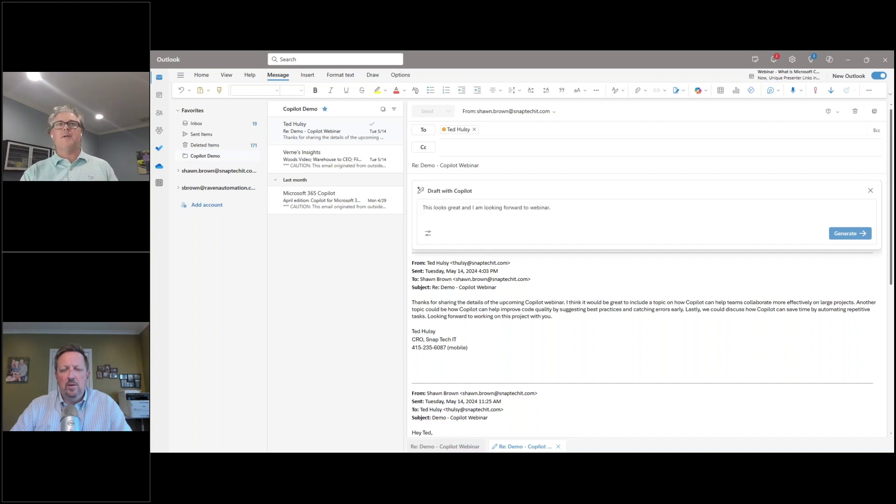
{"action": "left_click", "coordinate": [428, 237]}
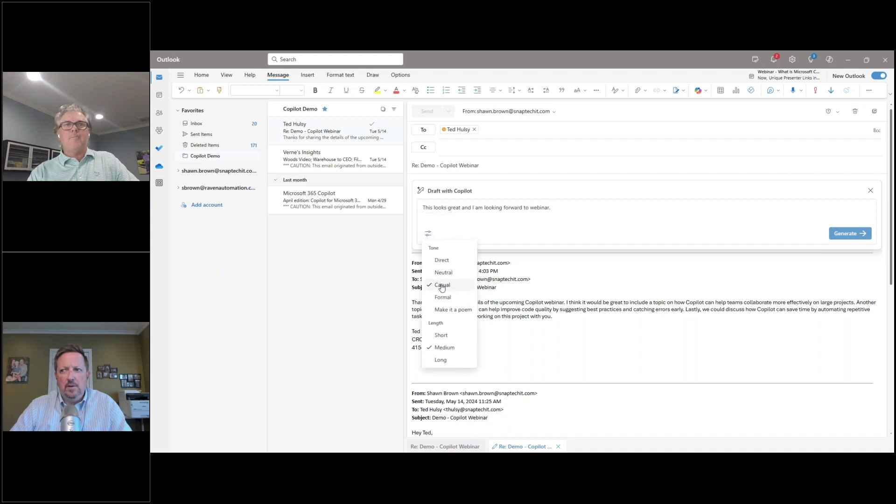
{"action": "left_click", "coordinate": [444, 310]}
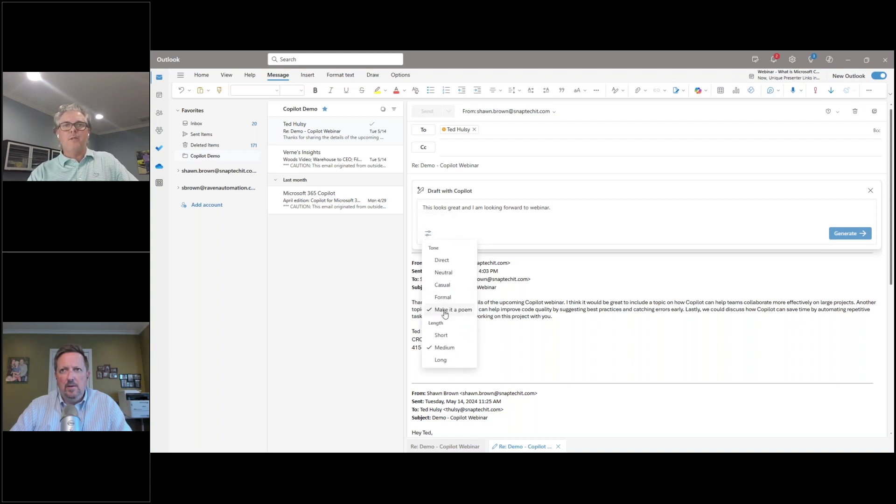
{"action": "left_click", "coordinate": [440, 335]}
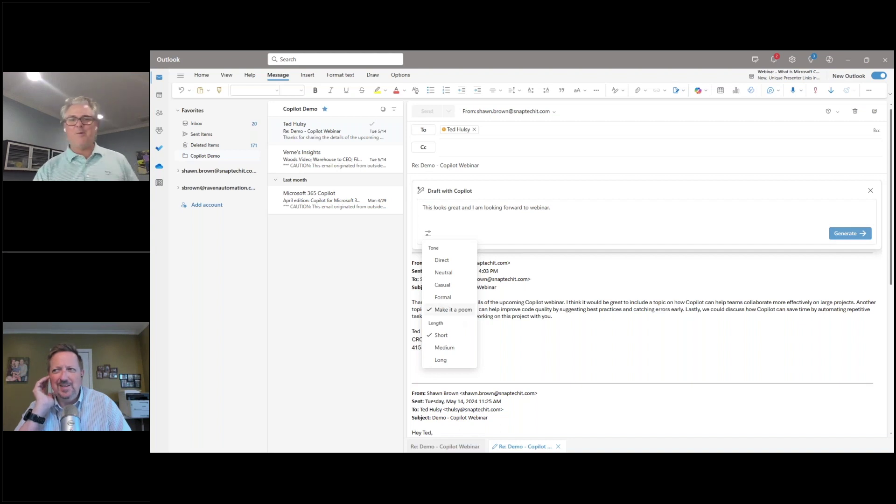
{"action": "left_click", "coordinate": [846, 234]}
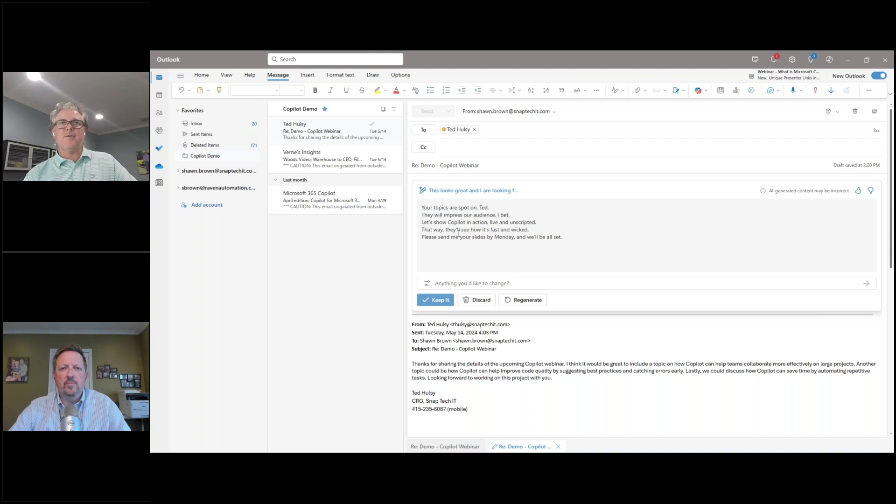
Step: Discard the poem-style reply draft, leaving the body empty above the signature
{"action": "left_click", "coordinate": [427, 284]}
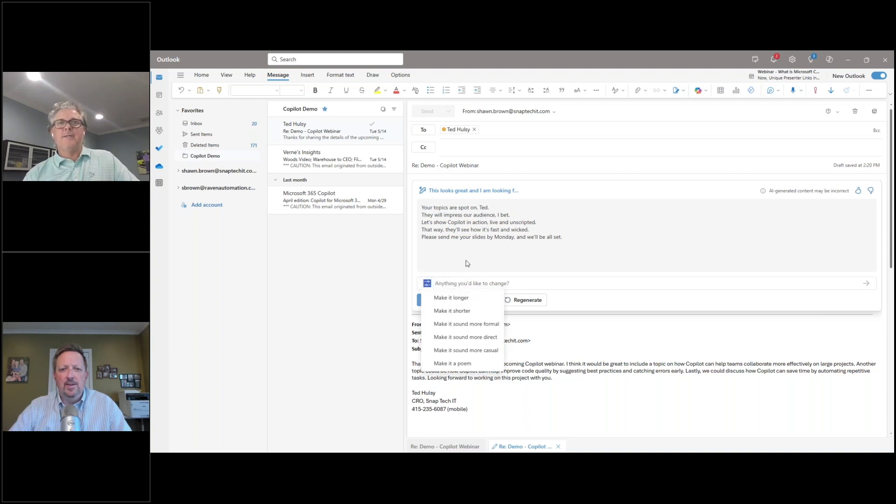
{"action": "left_click", "coordinate": [483, 300]}
{"action": "left_click", "coordinate": [457, 194]}
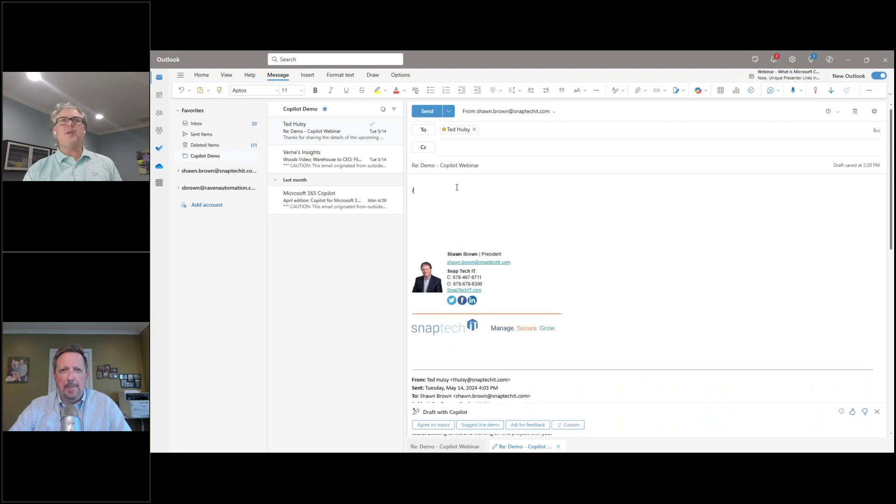
{"action": "left_click", "coordinate": [697, 90]}
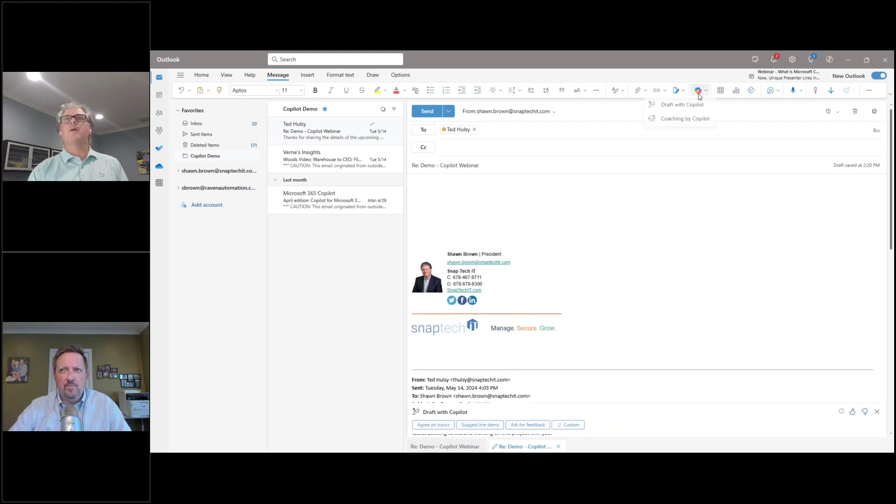
Step: Generate a Casual-tone Copilot reply from 'This looks great and I am looking forward to webinar.'
{"action": "left_click", "coordinate": [672, 105]}
{"action": "type", "text": "This looks great and I am looking forward to webinar."}
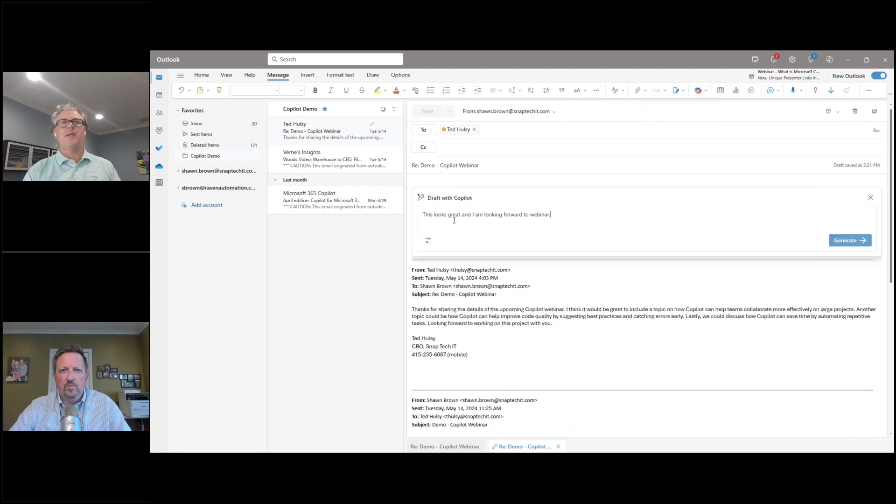
{"action": "left_click", "coordinate": [427, 240]}
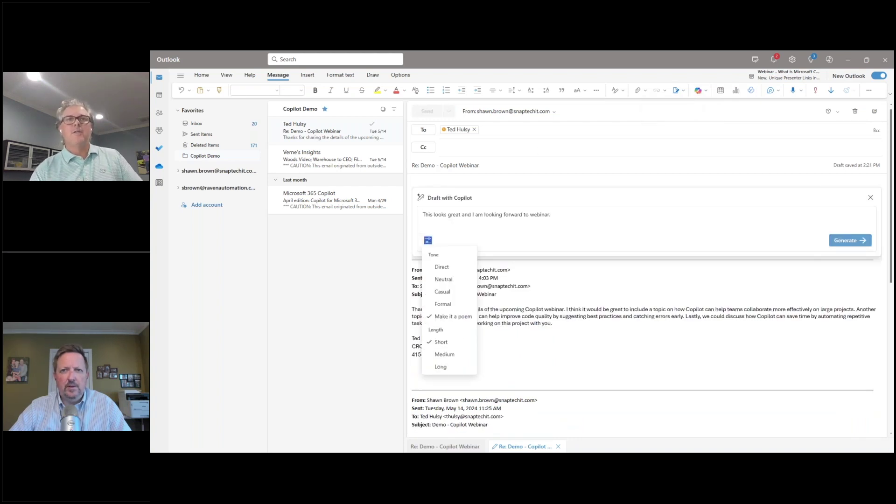
{"action": "left_click", "coordinate": [441, 292]}
{"action": "left_click", "coordinate": [845, 241]}
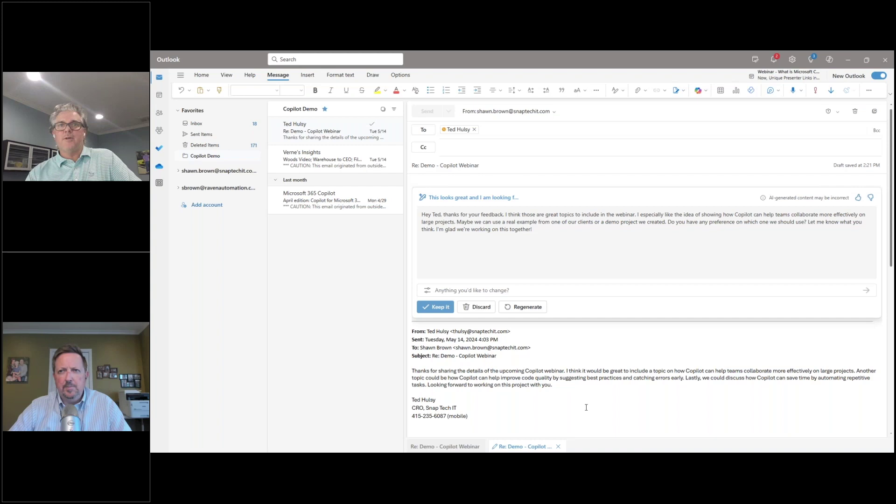
Step: Insert the casual draft into the body, remove it, and discard the reply
{"action": "scroll", "coordinate": [590, 414], "scroll_direction": "down", "scroll_amount": 3}
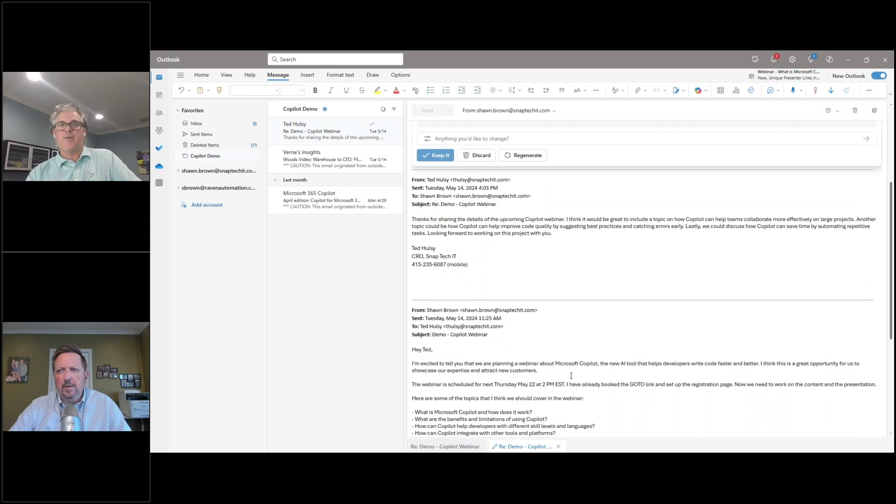
{"action": "scroll", "coordinate": [590, 243], "scroll_direction": "up", "scroll_amount": 3}
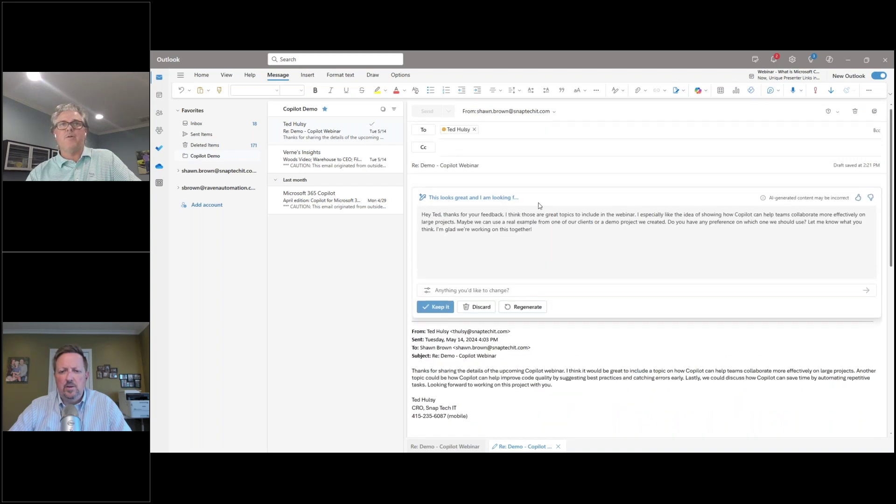
{"action": "left_click", "coordinate": [436, 307]}
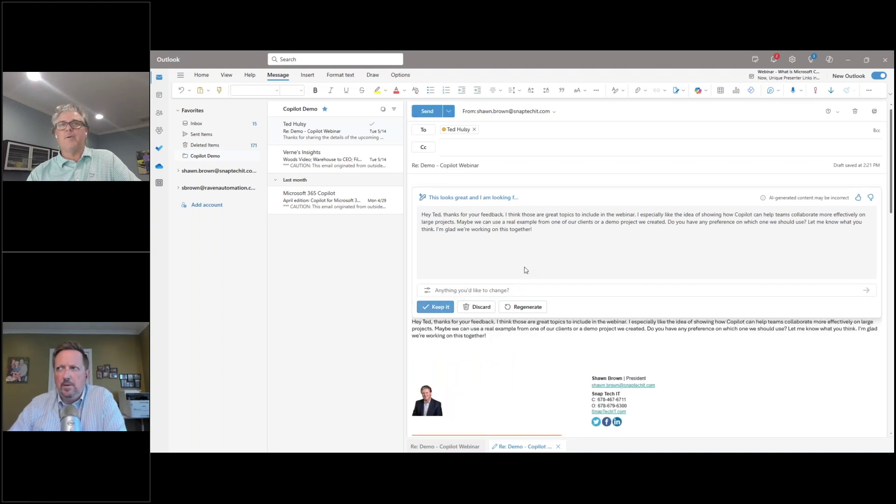
{"action": "scroll", "coordinate": [601, 280], "scroll_direction": "down", "scroll_amount": 4}
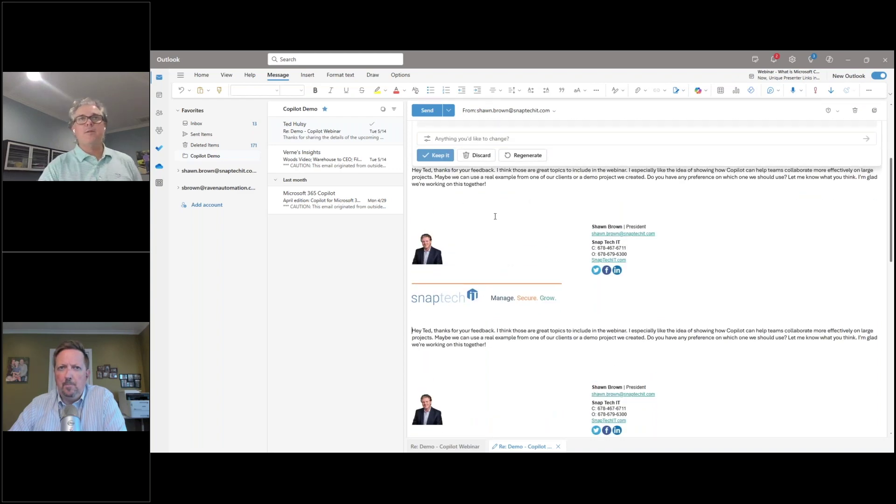
{"action": "scroll", "coordinate": [497, 218], "scroll_direction": "up", "scroll_amount": 4}
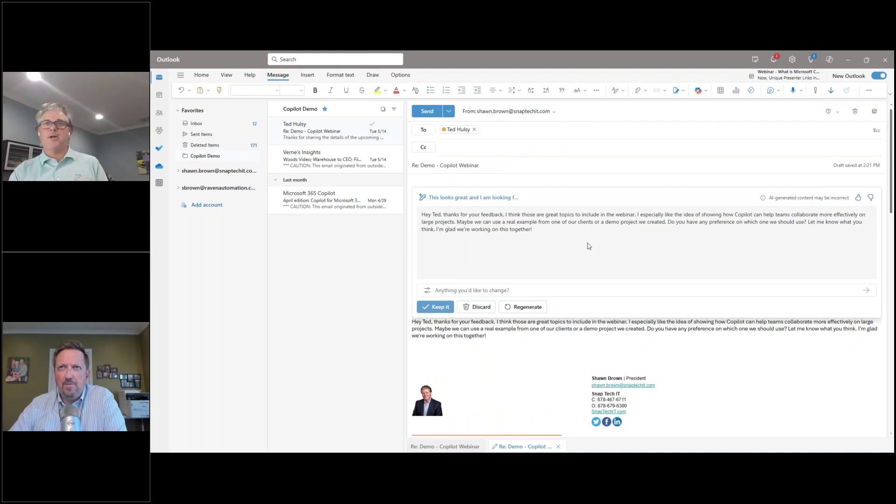
{"action": "left_click", "coordinate": [490, 308]}
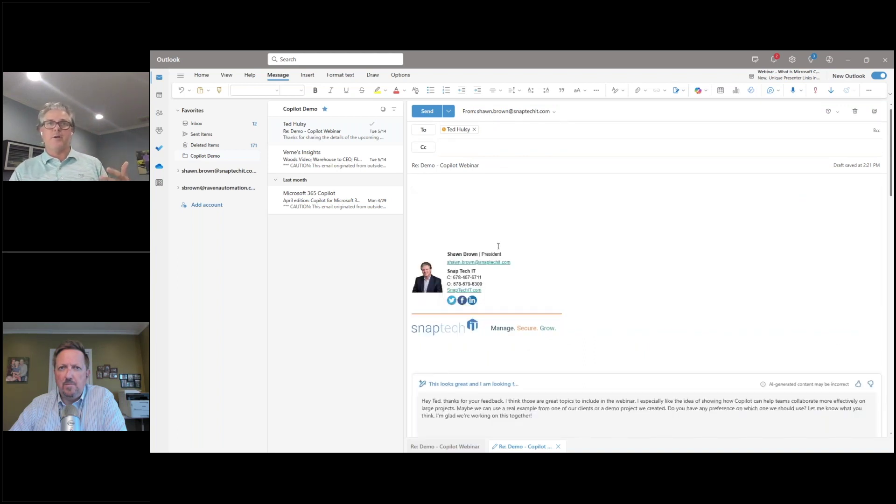
{"action": "left_click", "coordinate": [855, 111]}
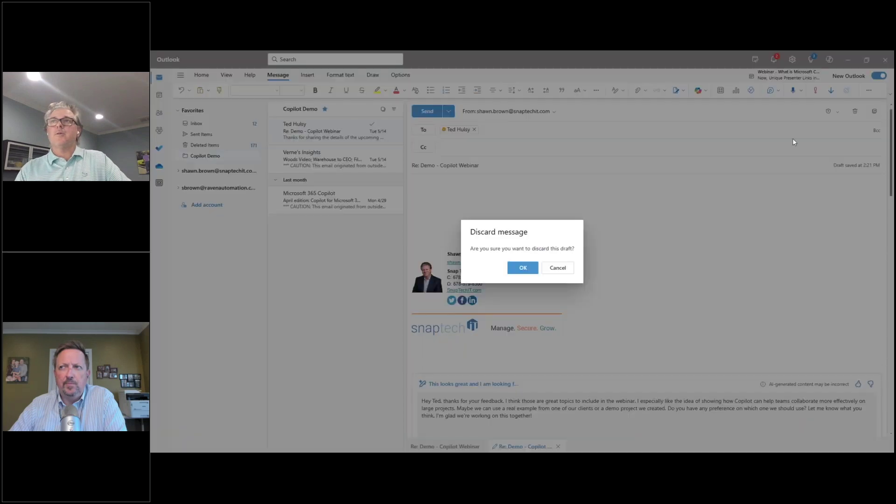
{"action": "left_click", "coordinate": [522, 268]}
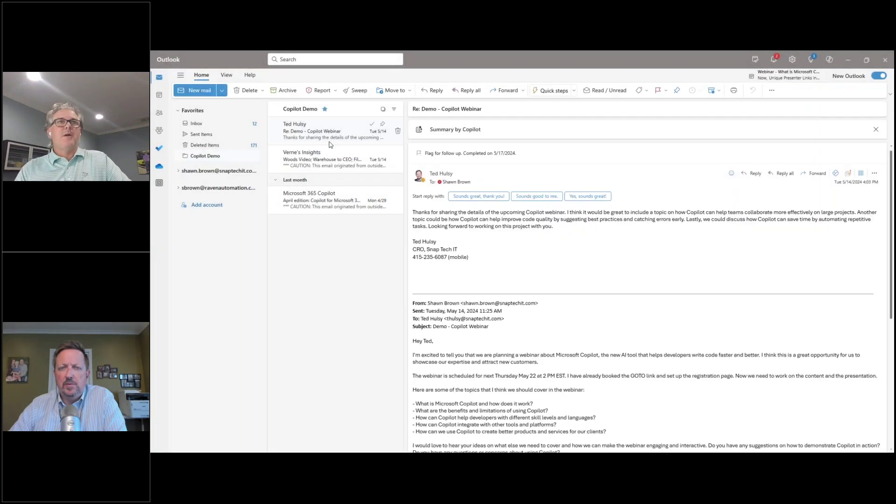
Step: Read the April edition Copilot for Microsoft 365 updates email and show its Copilot summary
{"action": "left_click", "coordinate": [332, 207]}
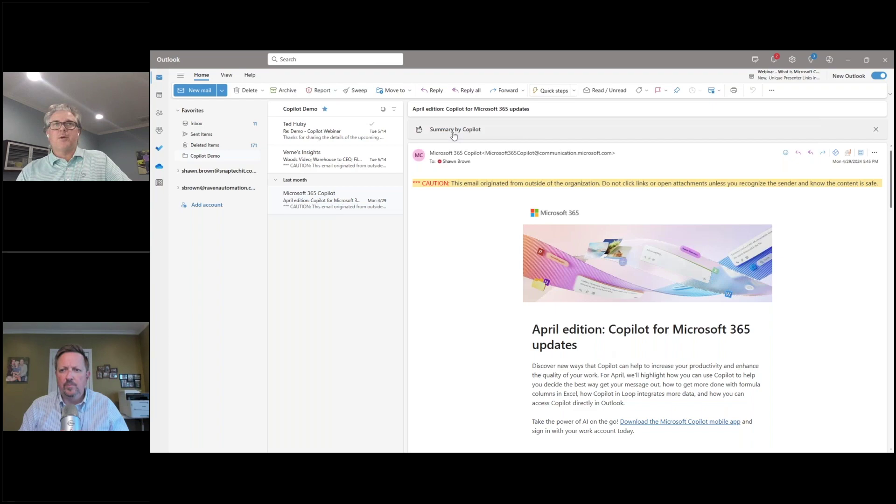
{"action": "scroll", "coordinate": [456, 278], "scroll_direction": "down", "scroll_amount": 10}
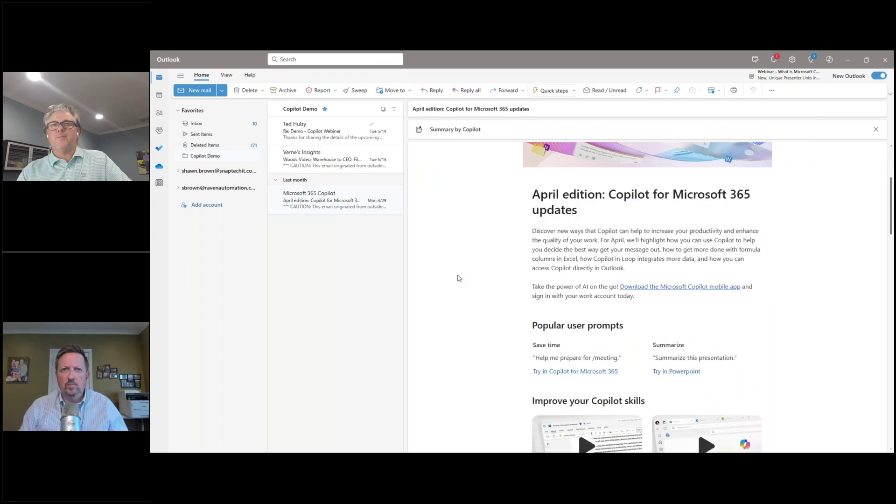
{"action": "scroll", "coordinate": [461, 280], "scroll_direction": "down", "scroll_amount": 6}
{"action": "scroll", "coordinate": [481, 258], "scroll_direction": "up", "scroll_amount": 8}
{"action": "scroll", "coordinate": [481, 259], "scroll_direction": "up", "scroll_amount": 10}
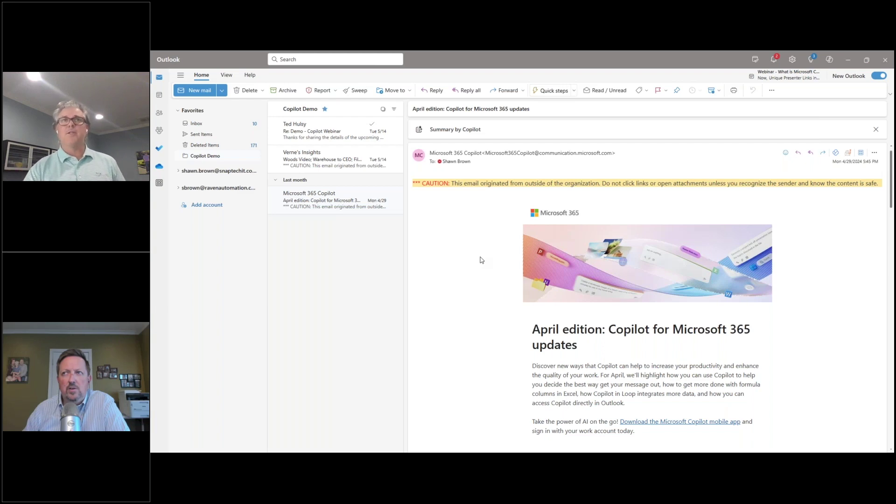
{"action": "left_click", "coordinate": [454, 133]}
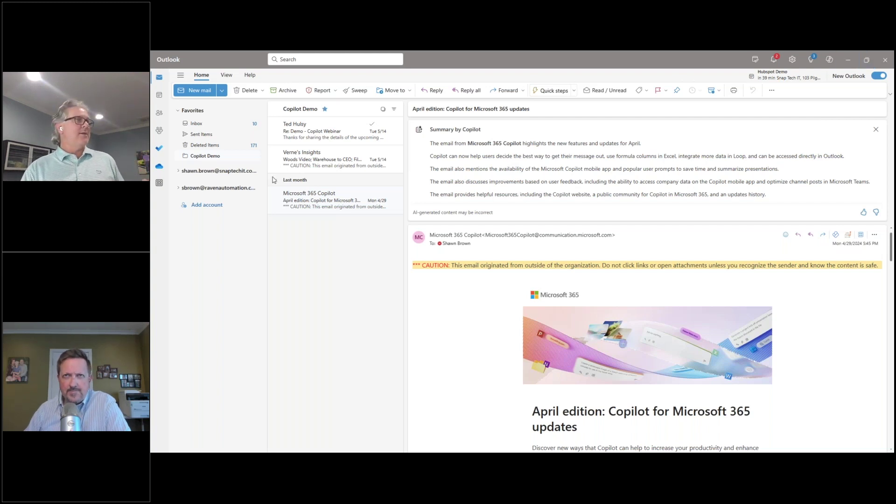
Step: Switch to Teams and send Copilot the pasted prompt summarizing Copilot webinar chats, documents and emails
{"action": "left_click", "coordinate": [846, 61]}
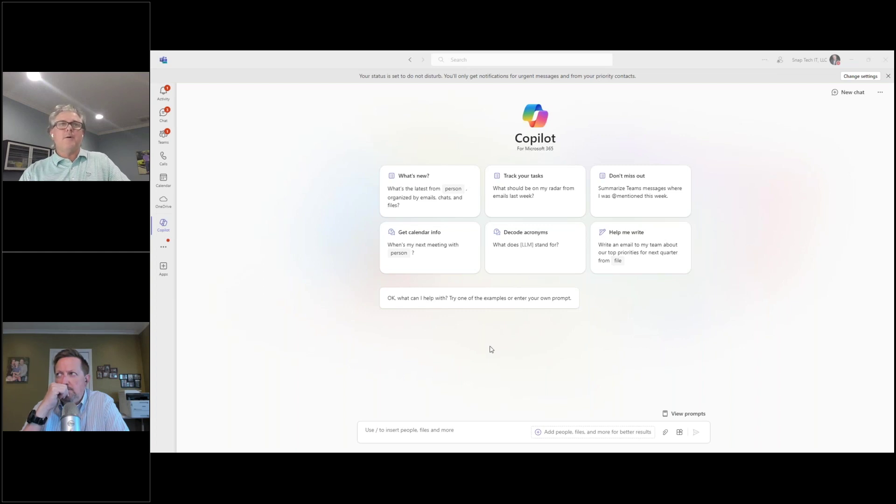
{"action": "left_click", "coordinate": [472, 432]}
{"action": "type", "text": "Provide me a summary of chats, documents, and emails about our Copilot webinar."}
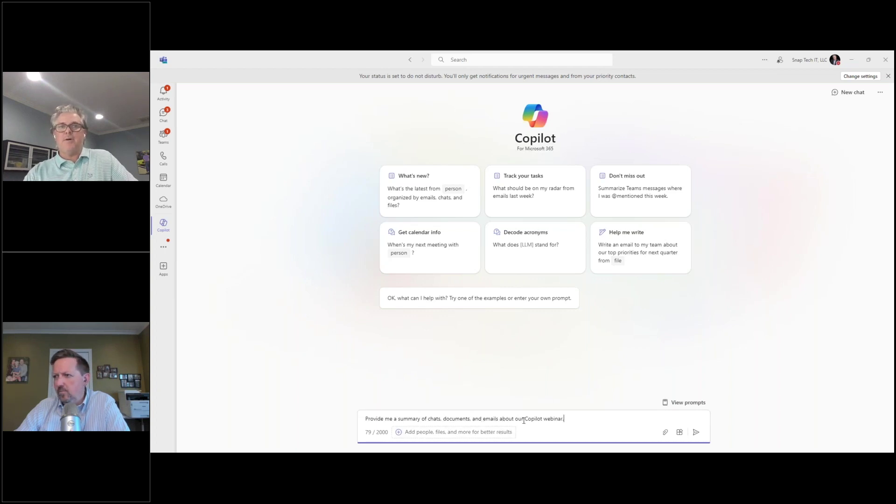
{"action": "left_click", "coordinate": [695, 432]}
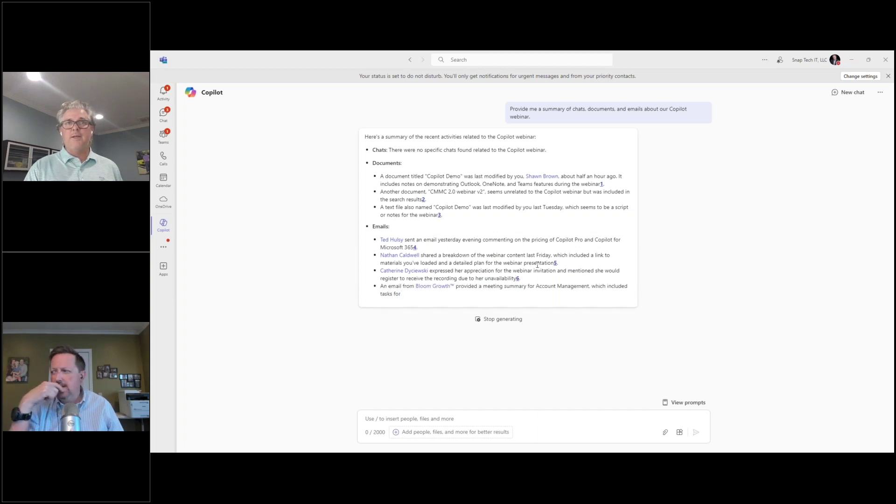
Step: Open Copilot Demo.docx from citation 1 in Copilot's webinar summary
{"action": "left_click", "coordinate": [602, 186]}
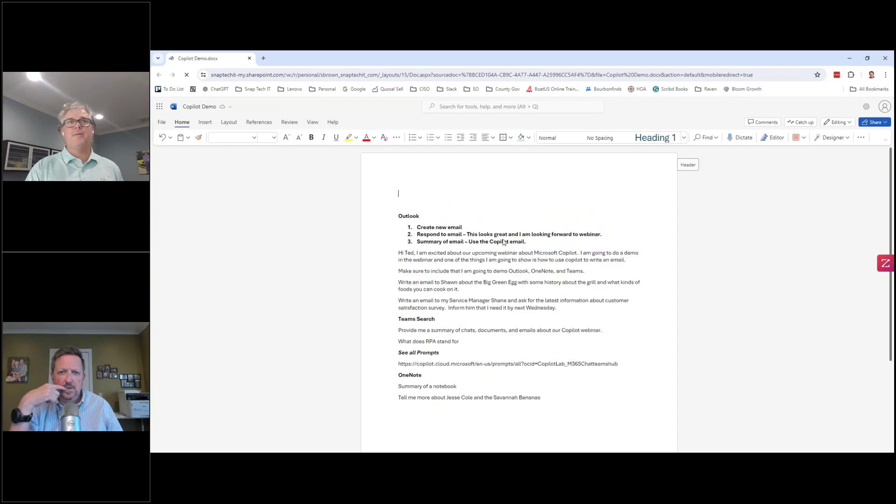
Step: Switch from Word for the web back to the Teams Copilot webinar summary
{"action": "key", "text": "alt+Tab"}
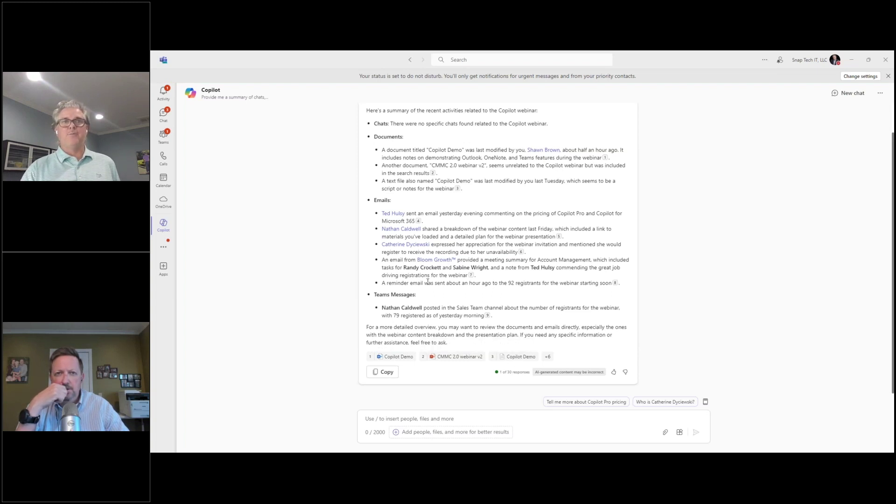
{"action": "scroll", "coordinate": [427, 282], "scroll_direction": "up", "scroll_amount": 2}
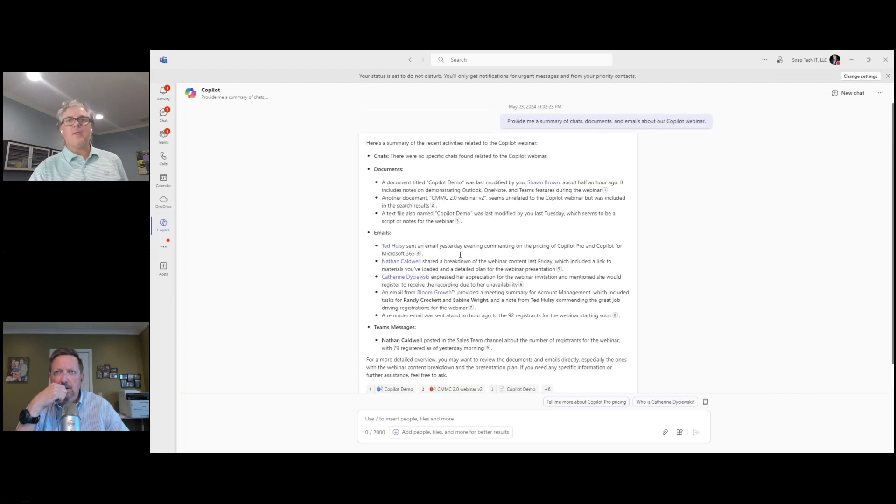
Step: Start a new Teams Copilot chat in place of the webinar summary
{"action": "left_click", "coordinate": [850, 93]}
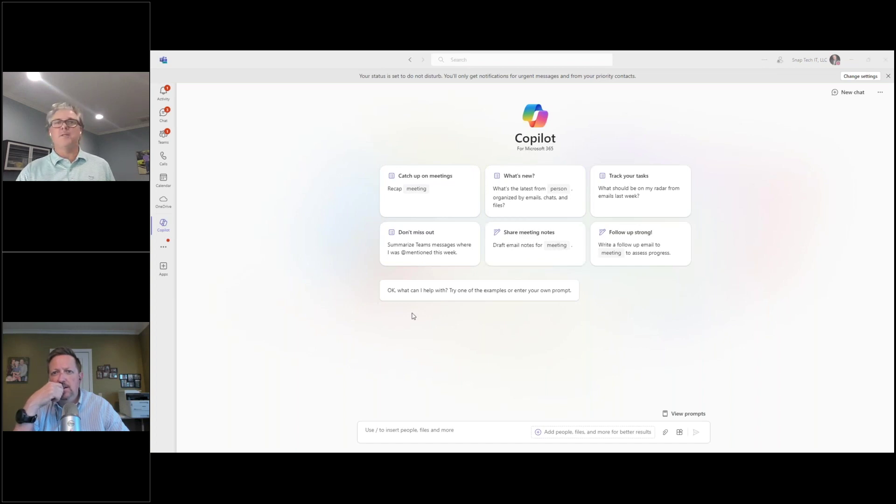
Step: Use the Decode acronyms prompt, replace LLM with RPA, and send it to Copilot
{"action": "left_click", "coordinate": [681, 414]}
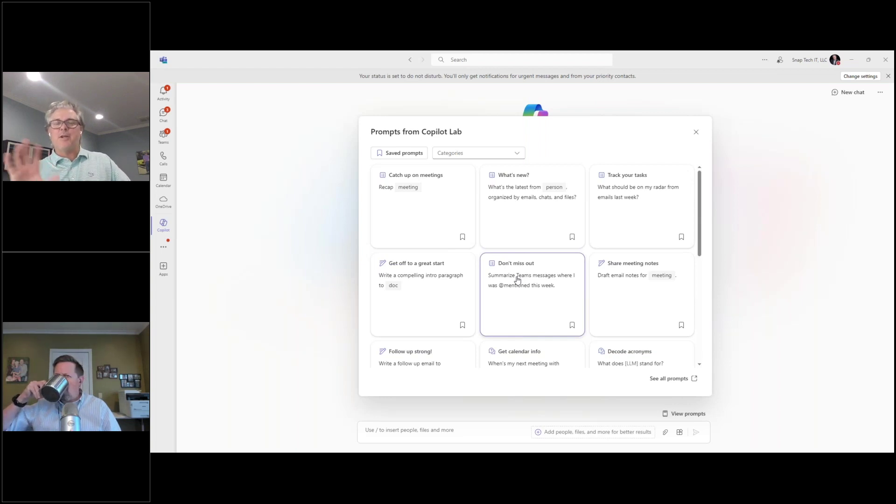
{"action": "scroll", "coordinate": [518, 279], "scroll_direction": "down", "scroll_amount": 1}
{"action": "scroll", "coordinate": [518, 280], "scroll_direction": "down", "scroll_amount": 1}
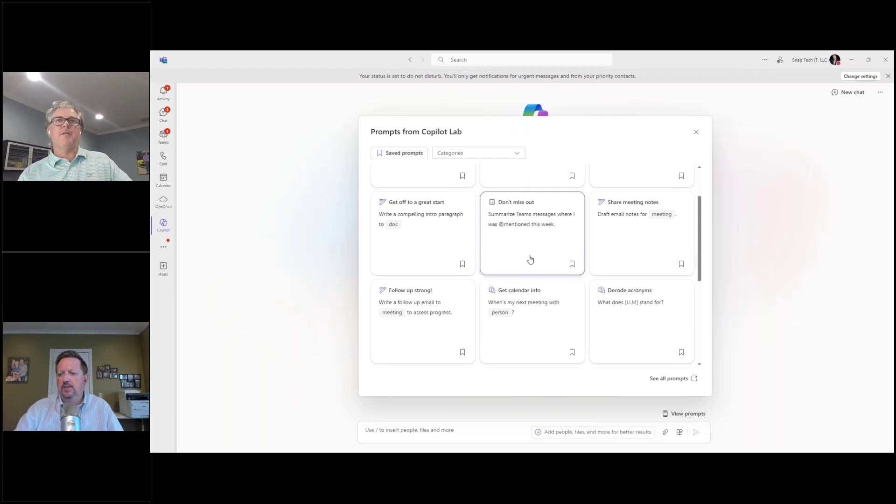
{"action": "left_click", "coordinate": [621, 295]}
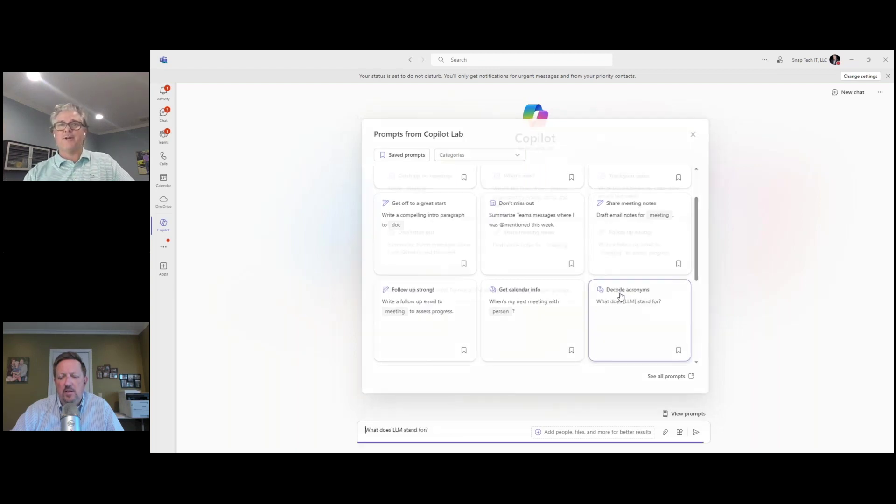
{"action": "double_click", "coordinate": [399, 429]}
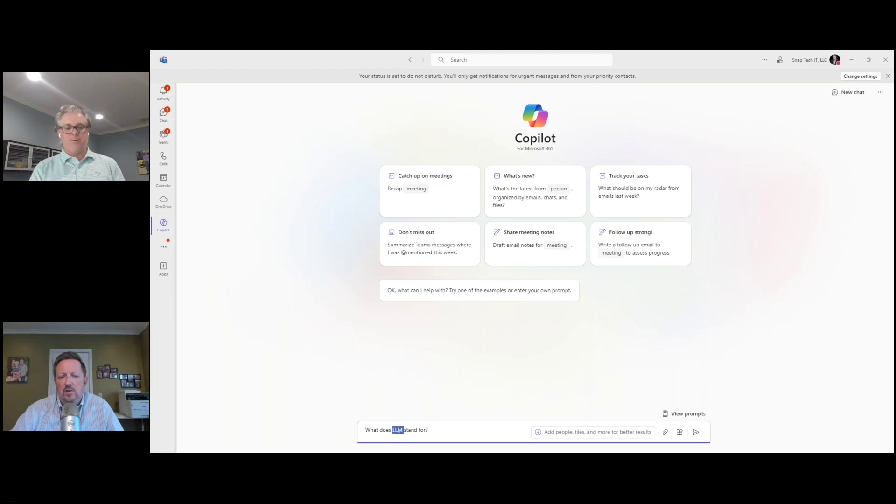
{"action": "type", "text": "RPA"}
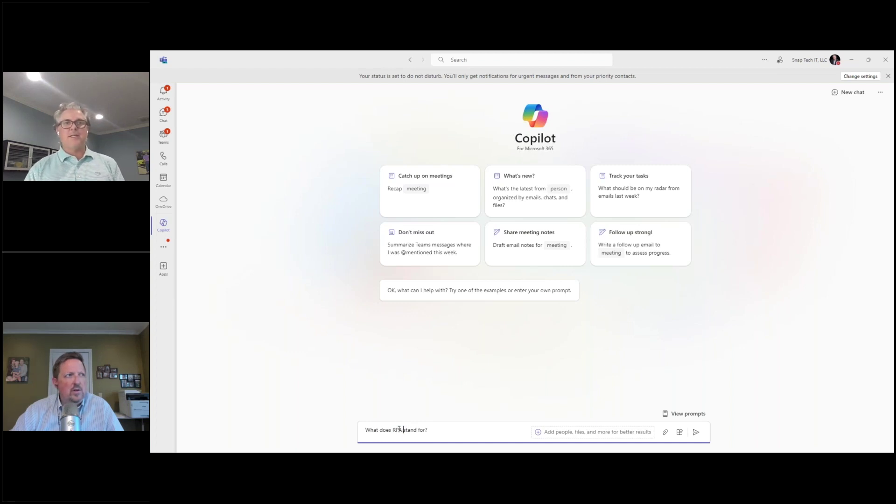
{"action": "left_click", "coordinate": [695, 432]}
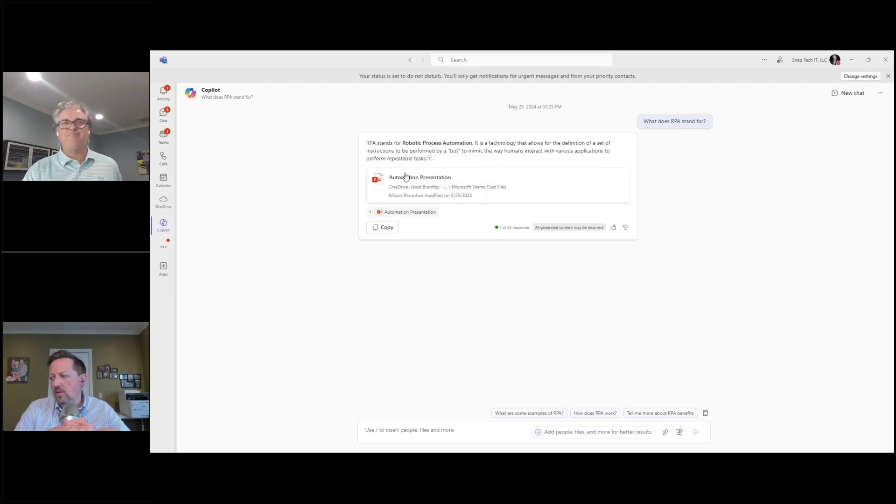
Step: Clear the RPA conversation with a new chat and minimize the Teams window
{"action": "left_click", "coordinate": [850, 95]}
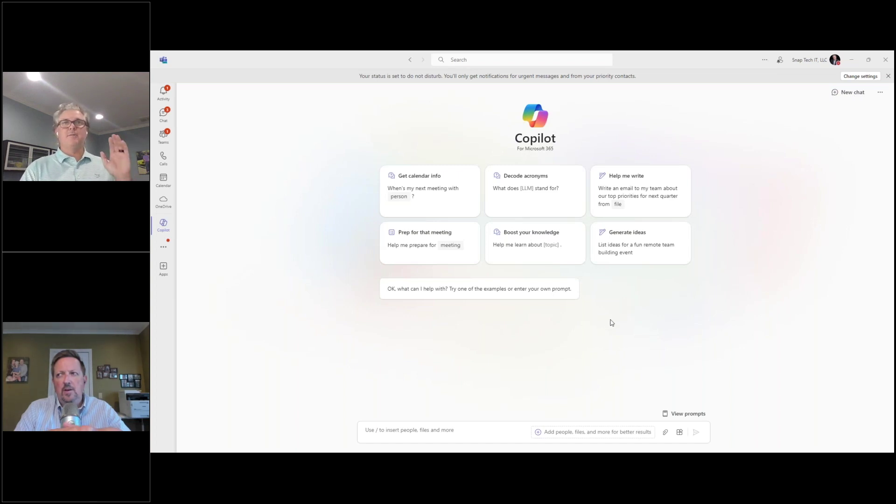
{"action": "left_click", "coordinate": [850, 63]}
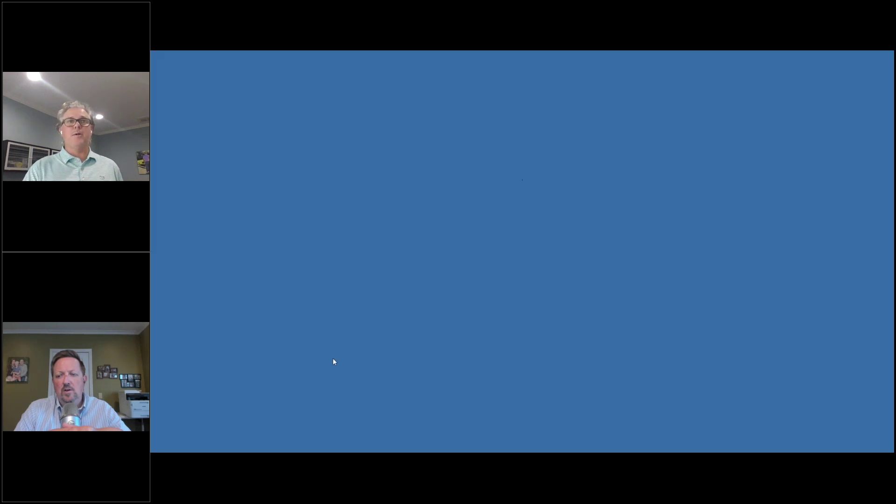
Step: Switch to OneNote's Creating Fans page with the Copilot pane open
{"action": "key", "text": "alt+Tab"}
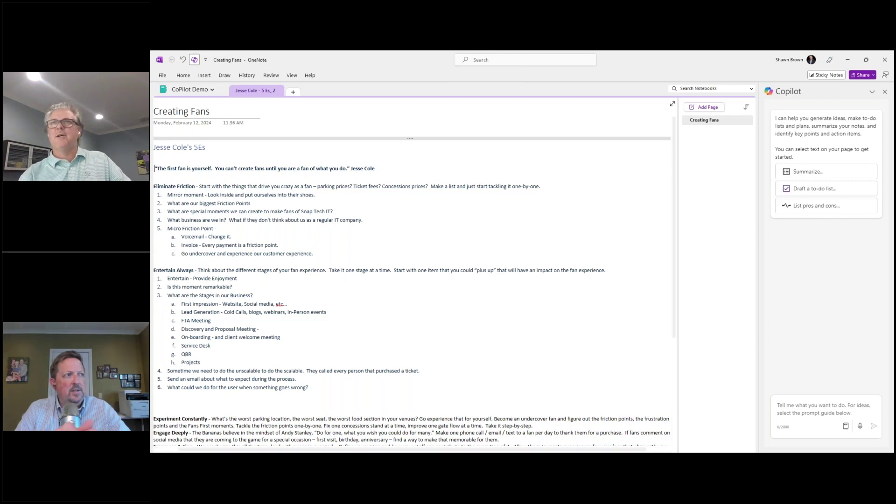
Step: Send Copilot the Summarize prompt for Jesse Cole's 5Es notes
{"action": "left_click", "coordinate": [806, 173]}
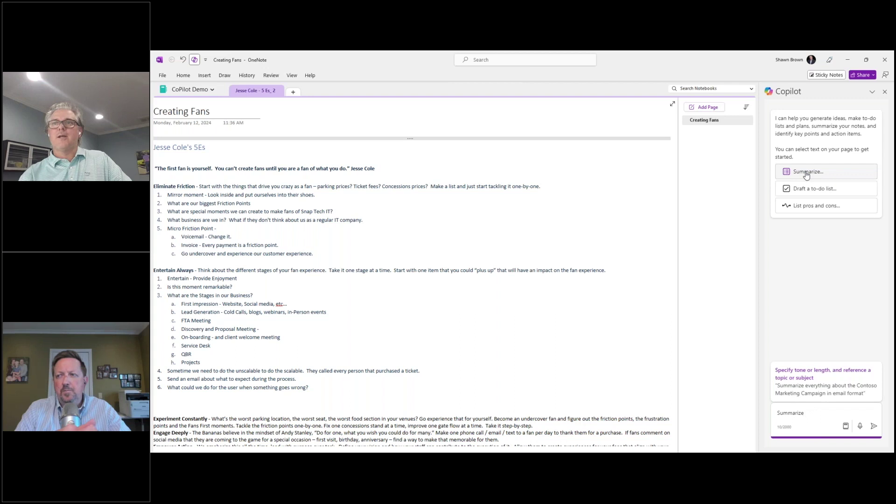
{"action": "left_click", "coordinate": [872, 427]}
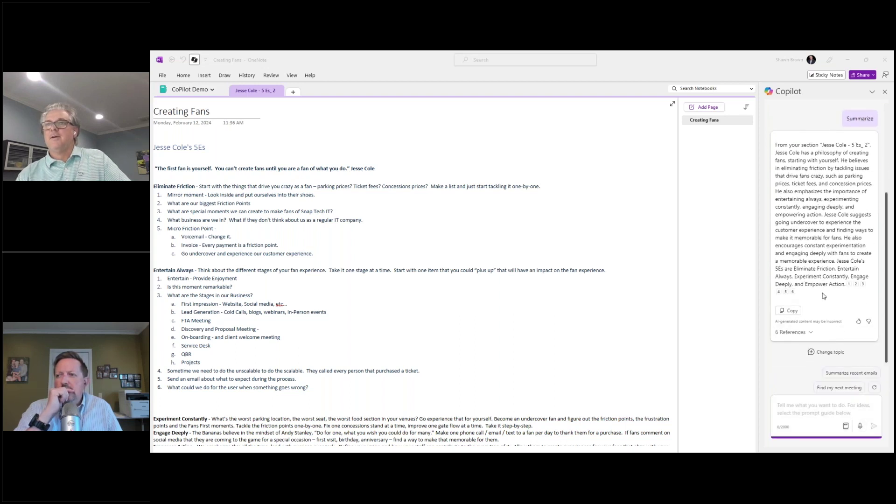
Step: Paste and send a follow-up question about Jesse Cole and the Savannah Bananas
{"action": "left_click", "coordinate": [803, 409]}
{"action": "type", "text": "Tell me more about Jesse Cole and the Savannah Bananas"}
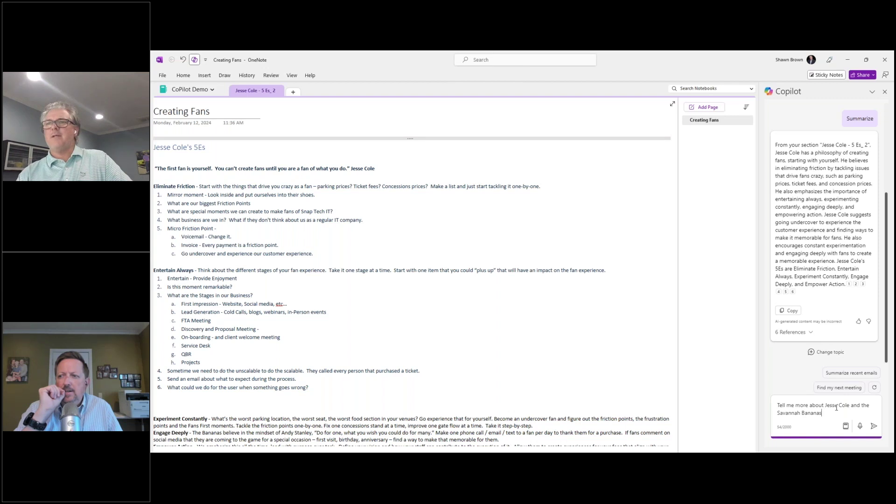
{"action": "left_click", "coordinate": [874, 426]}
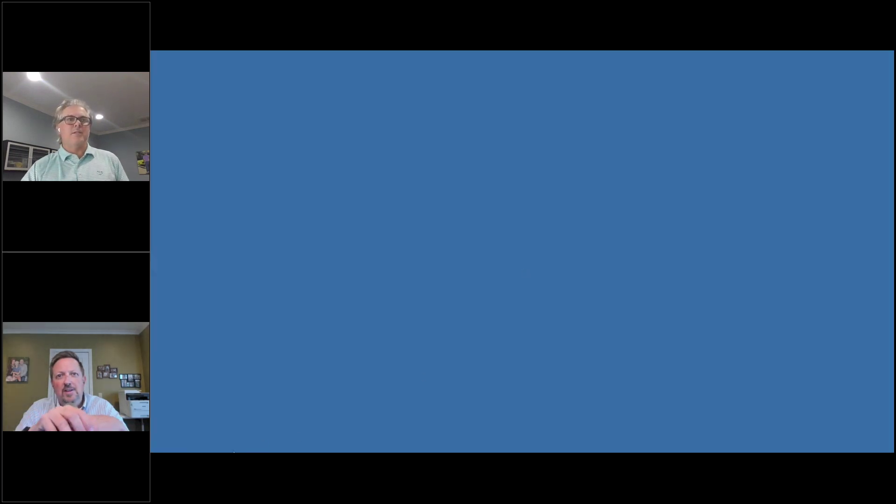
{"action": "mouse_move", "coordinate": [234, 452]}
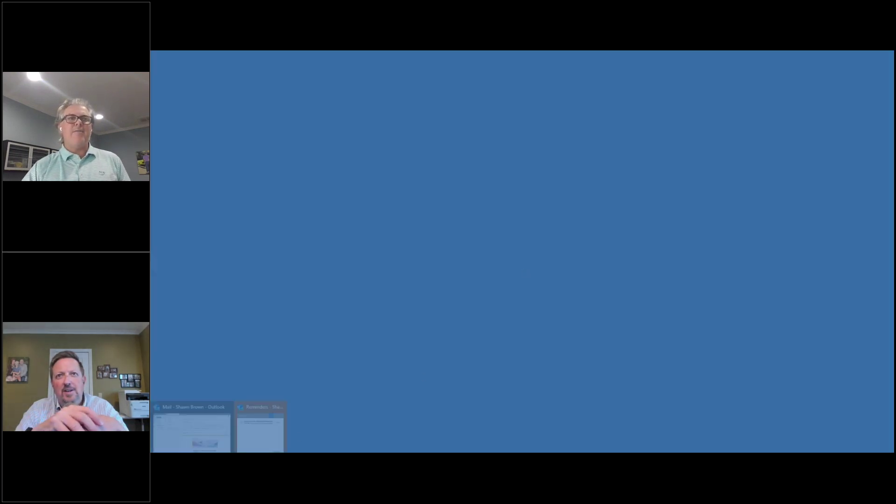
Step: Return to Outlook and open the 'Re: Demo - Copilot Webinar' email, briefly selecting its body text
{"action": "left_click", "coordinate": [186, 440]}
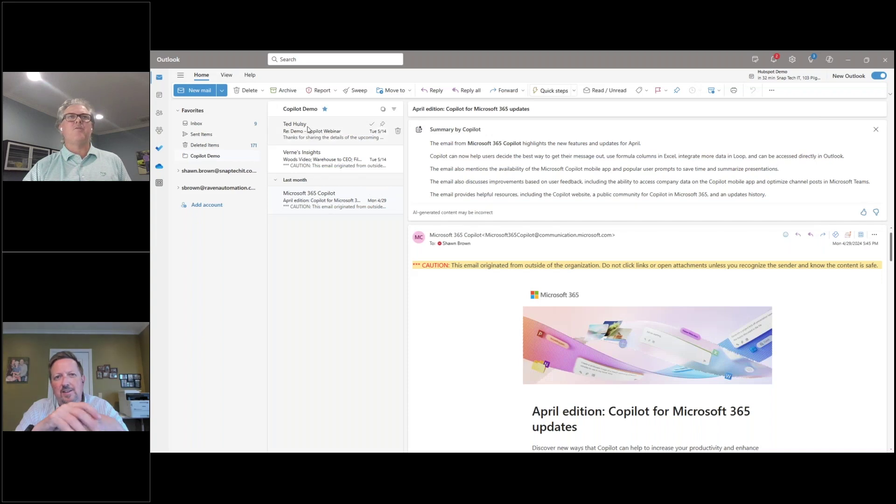
{"action": "left_click", "coordinate": [326, 132]}
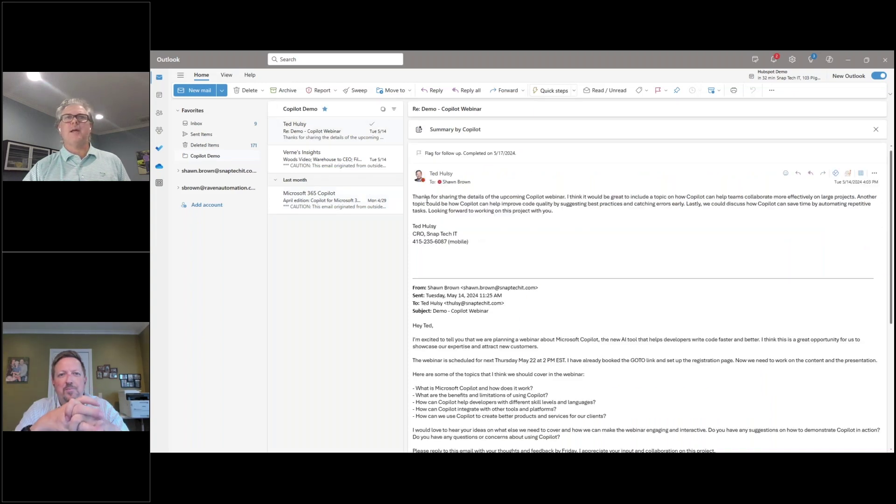
{"action": "left_click_drag", "start_coordinate": [413, 323], "coordinate": [557, 410]}
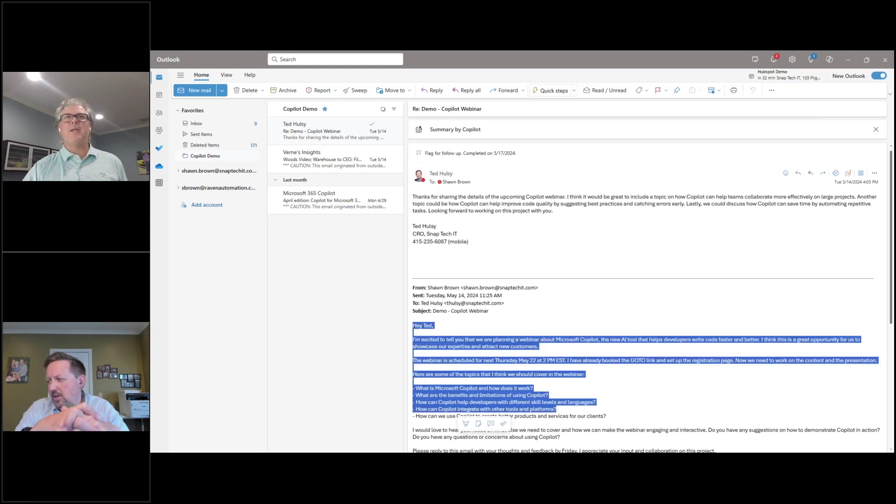
{"action": "left_click", "coordinate": [559, 254]}
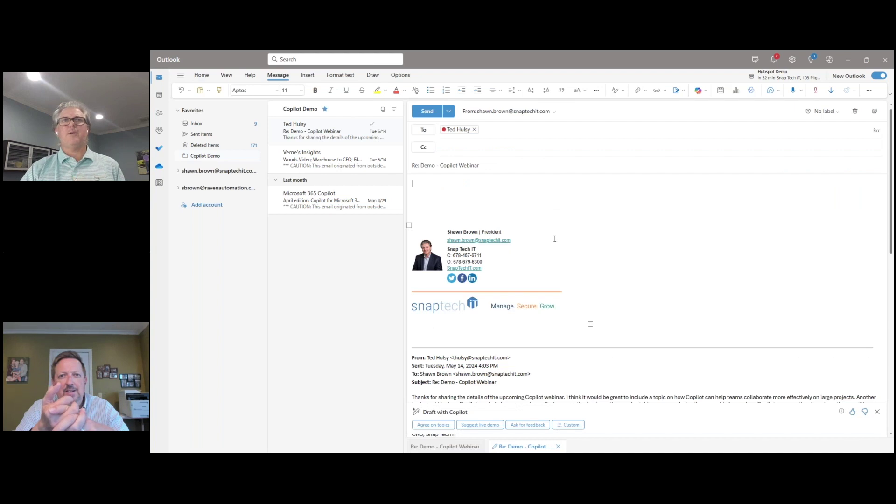
Step: Select the quoted original email from "Hey Ted," to its closing line and request Coaching by Copilot
{"action": "scroll", "coordinate": [514, 271], "scroll_direction": "down", "scroll_amount": 5}
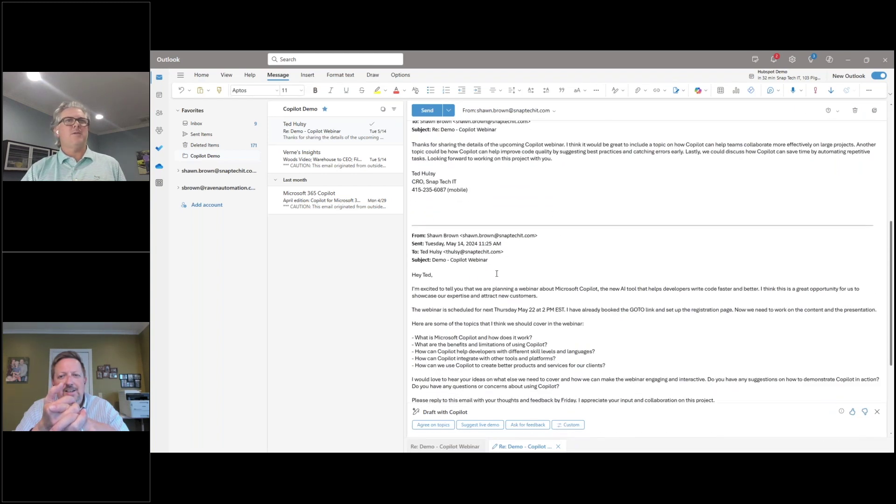
{"action": "left_click_drag", "start_coordinate": [412, 276], "coordinate": [667, 394]}
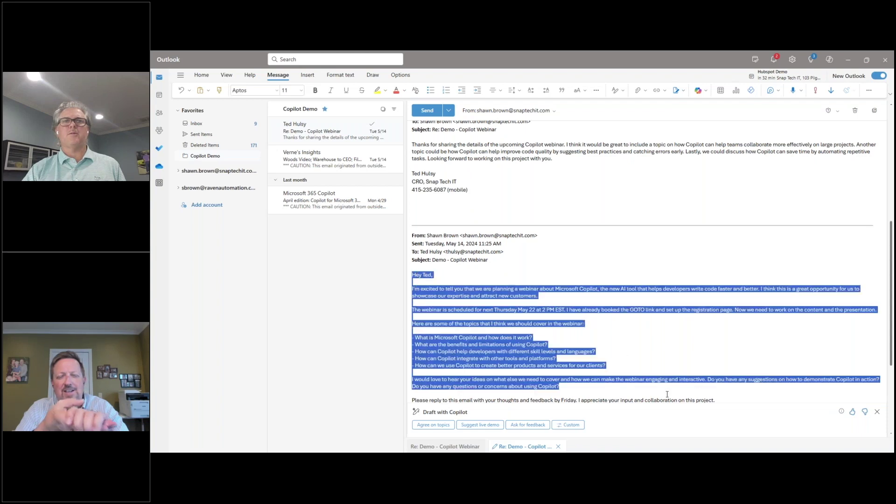
{"action": "left_click_drag", "start_coordinate": [755, 399], "coordinate": [742, 401]}
{"action": "scroll", "coordinate": [653, 374], "scroll_direction": "down", "scroll_amount": 3}
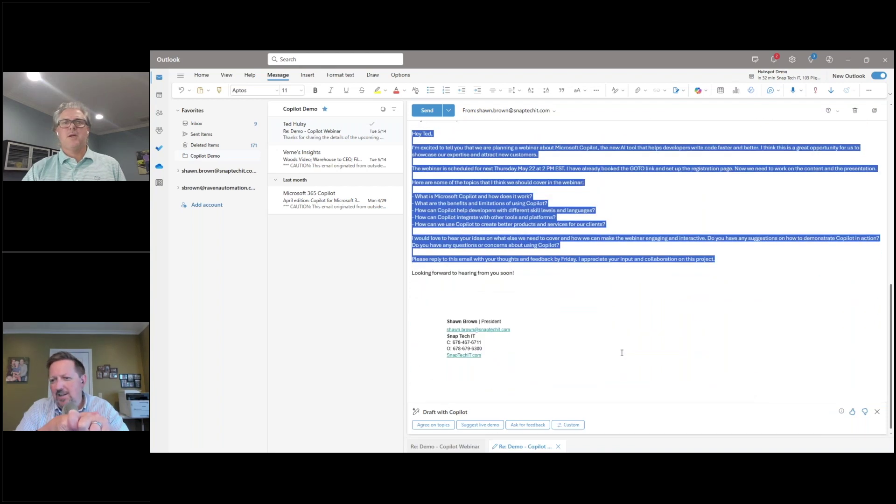
{"action": "scroll", "coordinate": [622, 352], "scroll_direction": "up", "scroll_amount": 3}
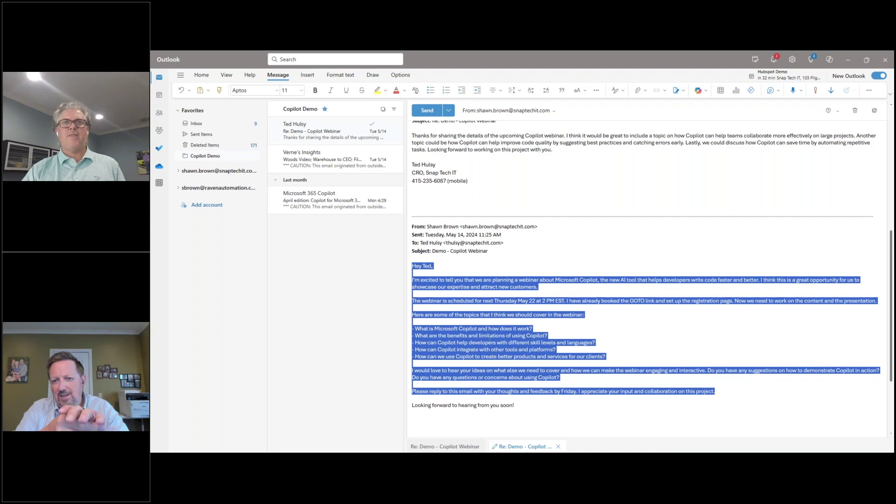
{"action": "left_click_drag", "start_coordinate": [412, 266], "coordinate": [516, 408]}
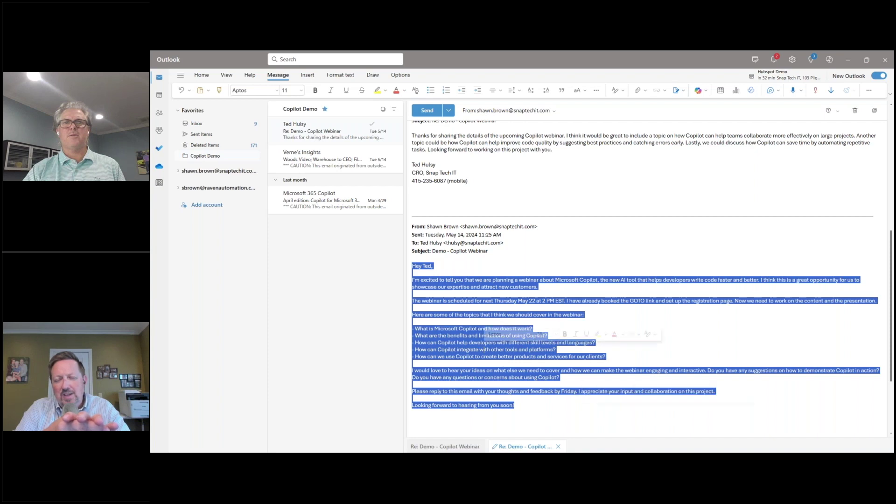
{"action": "right_click", "coordinate": [488, 353]}
{"action": "left_click", "coordinate": [412, 265]}
{"action": "left_click_drag", "start_coordinate": [412, 266], "coordinate": [552, 404]}
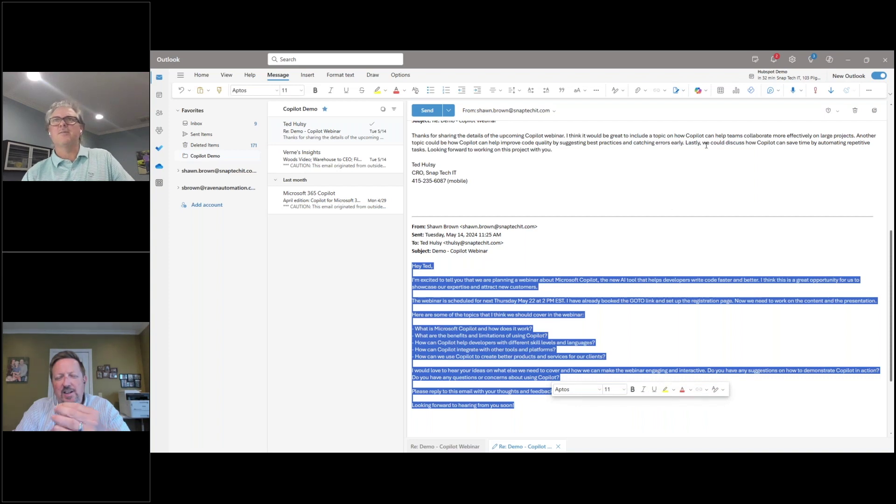
{"action": "left_click", "coordinate": [705, 94]}
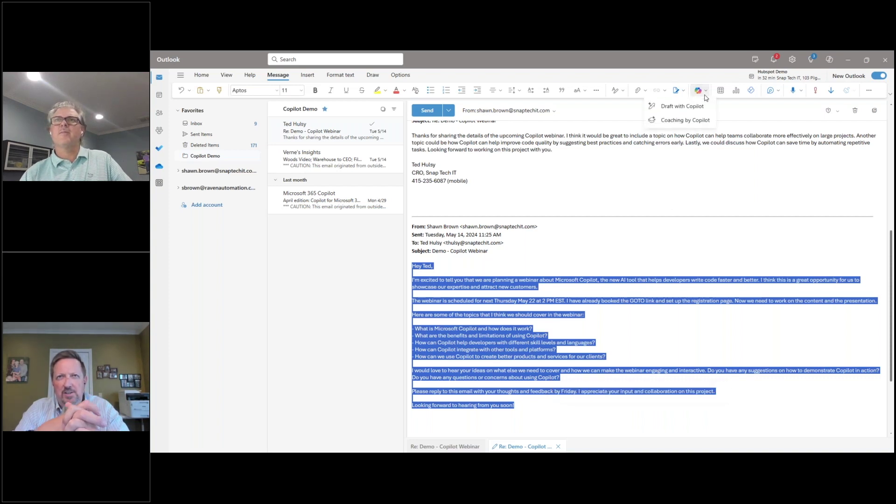
{"action": "left_click", "coordinate": [694, 121]}
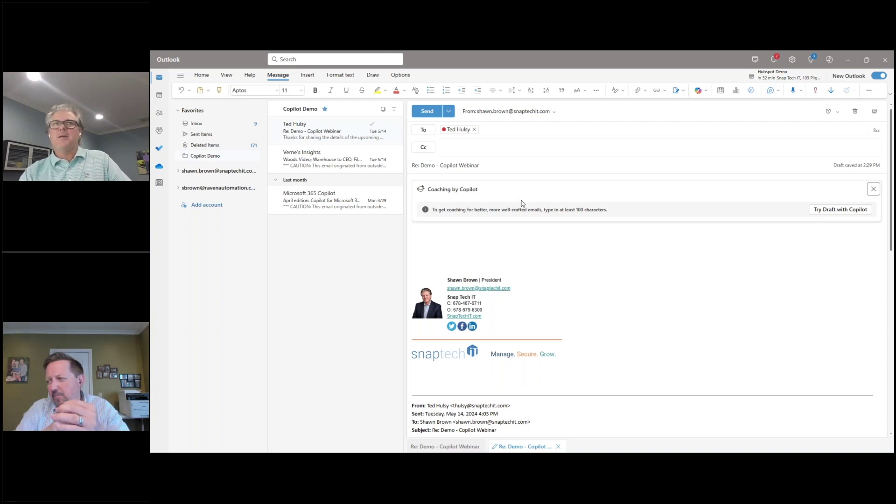
Step: Choose Try Draft with Copilot in the coaching panel to open an empty draft prompt
{"action": "left_click", "coordinate": [839, 209]}
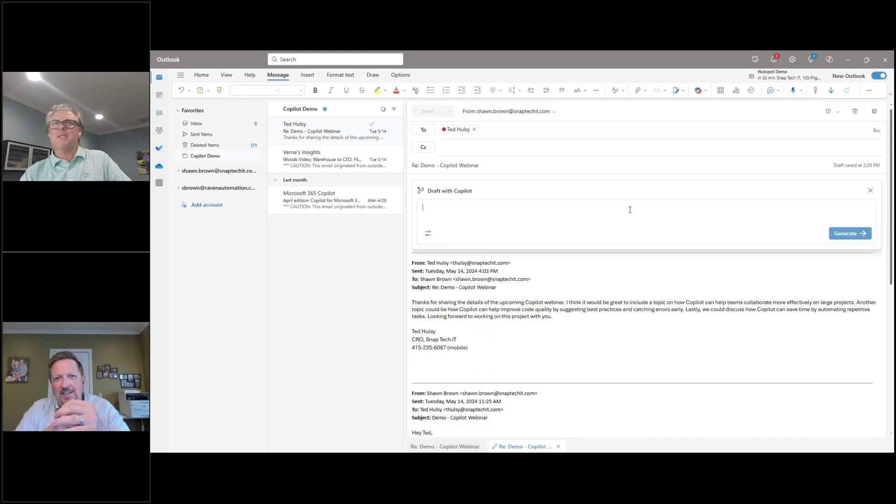
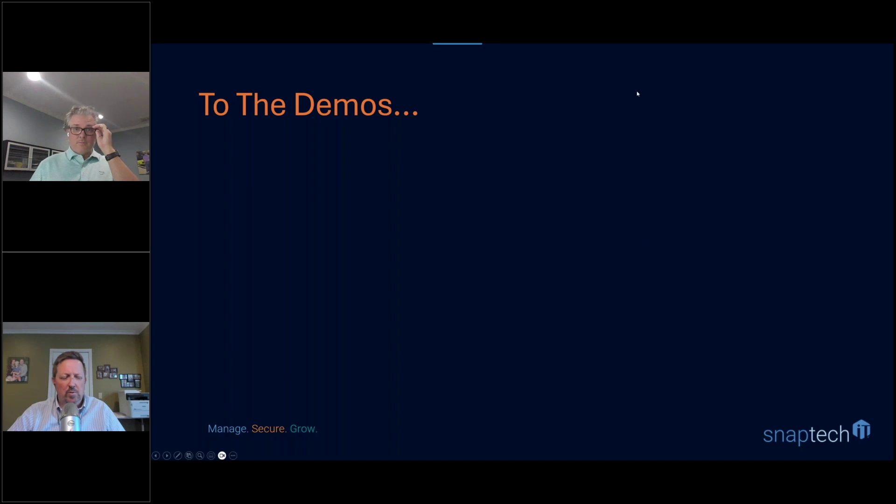
Step: End the slideshow on slide 11, 'To The Demos...', and switch to the blank Word document
{"action": "key", "text": "Escape"}
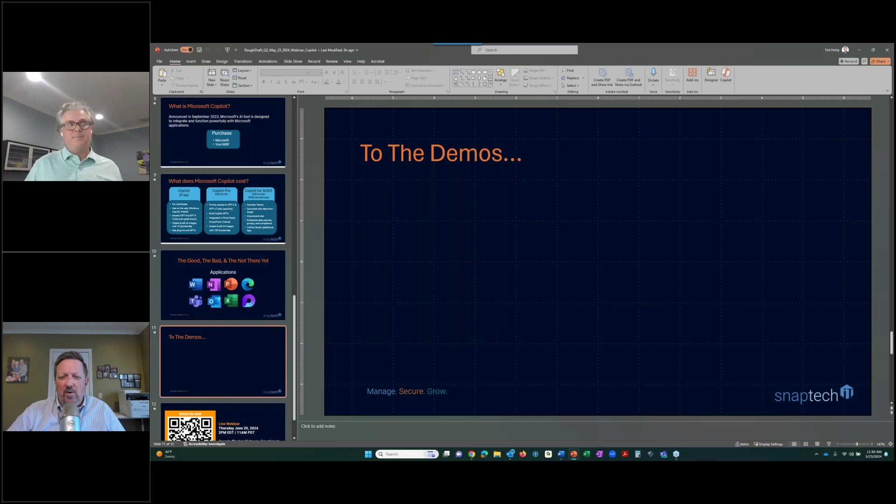
{"action": "mouse_move", "coordinate": [561, 458]}
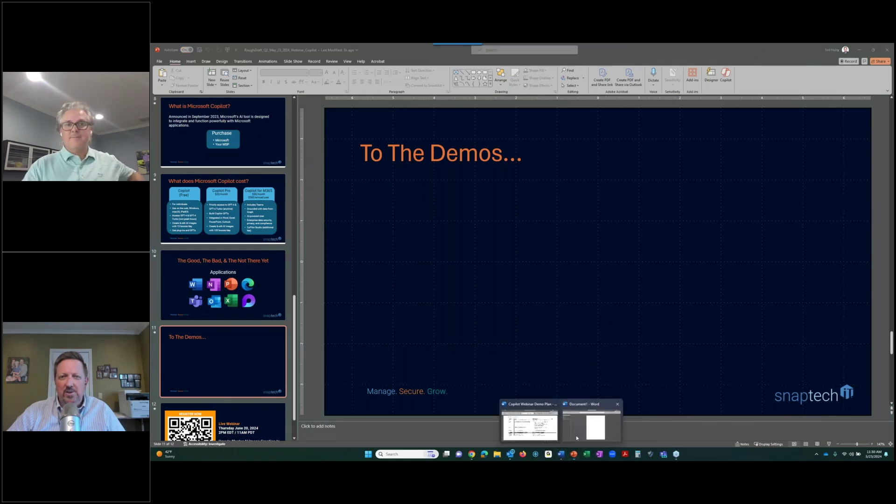
{"action": "left_click", "coordinate": [592, 422]}
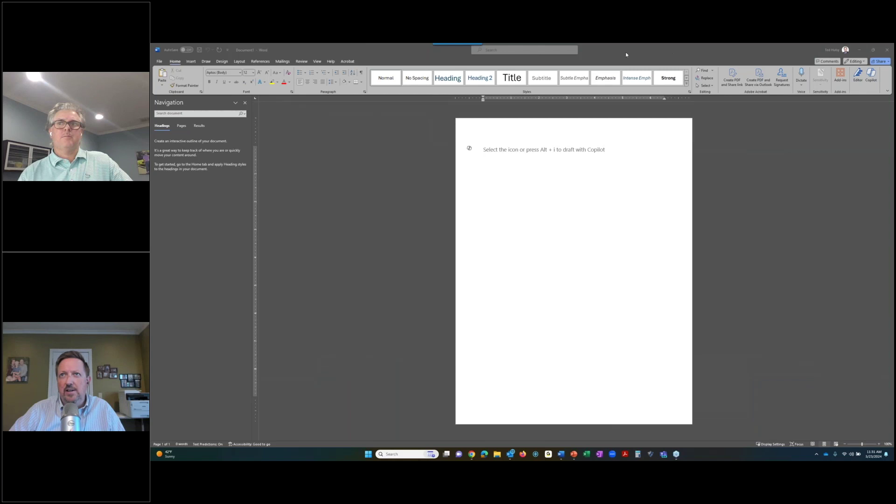
{"action": "left_click", "coordinate": [696, 52]}
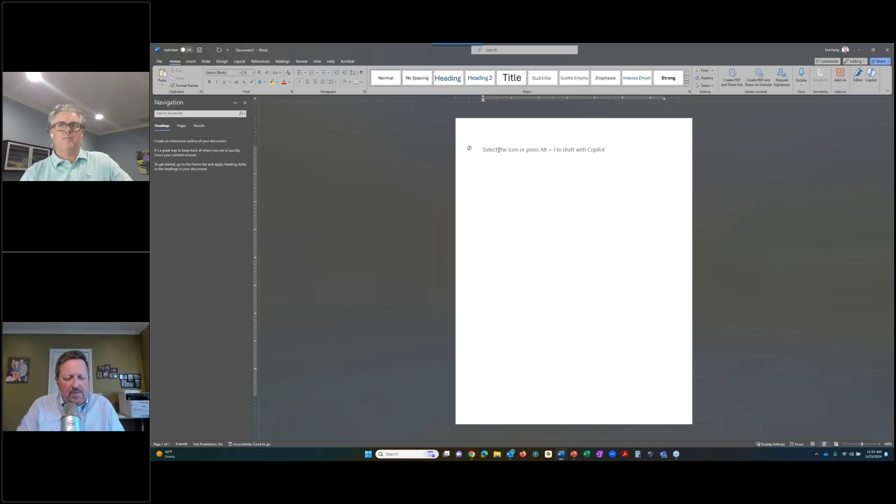
Step: Type 'Write a 1000 word essay on the best practices for social selling' and select it, with Copilot open
{"action": "type", "text": "Wr"}
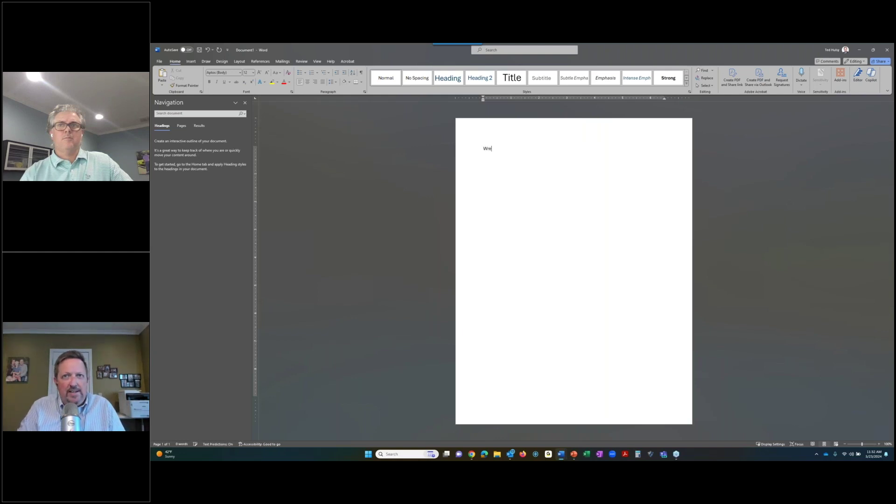
{"action": "type", "text": "ite a "}
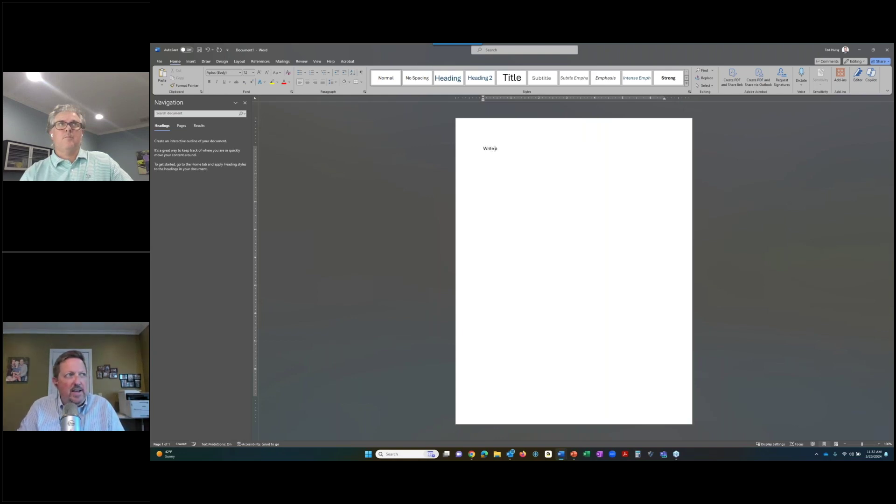
{"action": "type", "text": "1000 word essay on"}
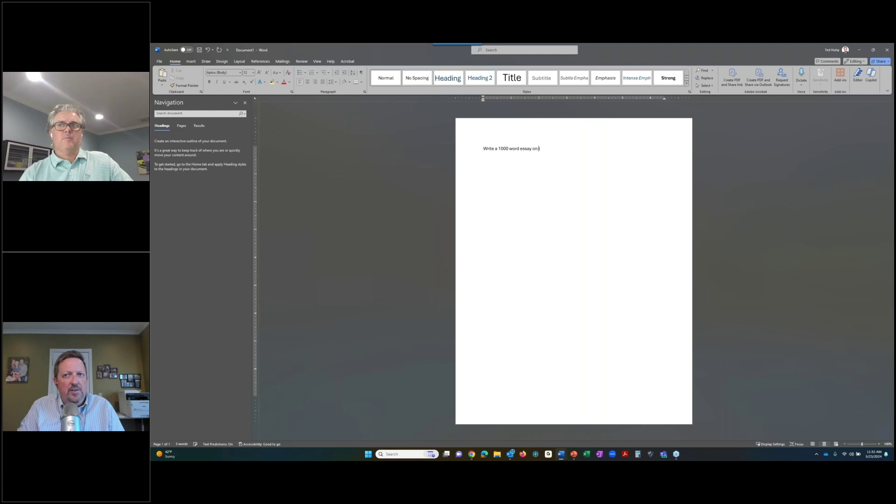
{"action": "type", "text": " the best practices ar"}
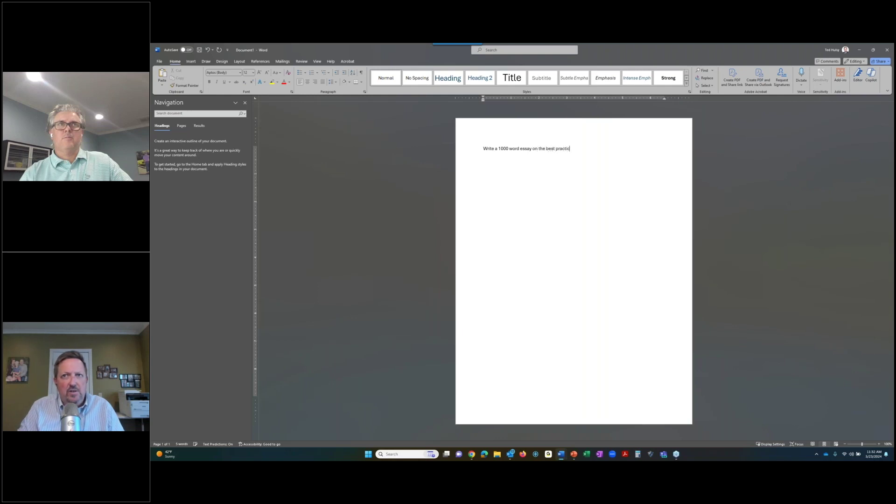
{"action": "key", "text": "BackSpace"}
{"action": "key", "text": "BackSpace"}
{"action": "type", "text": "for social selling"}
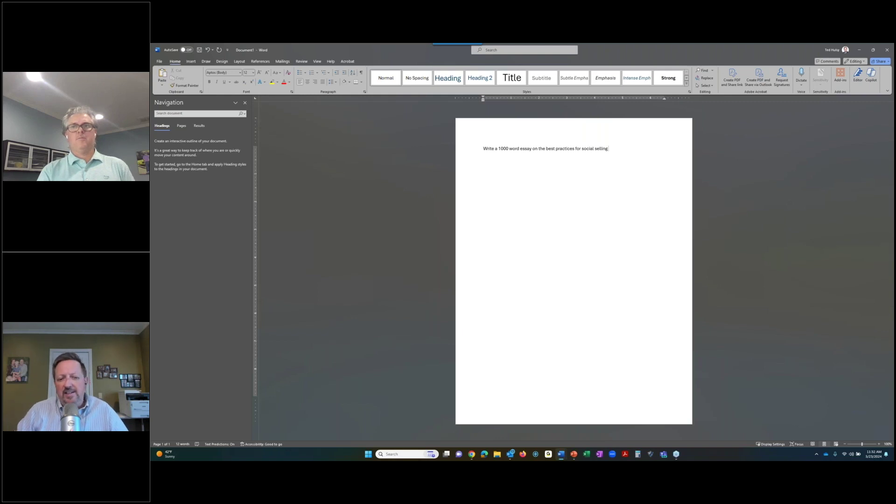
{"action": "key", "text": "Return"}
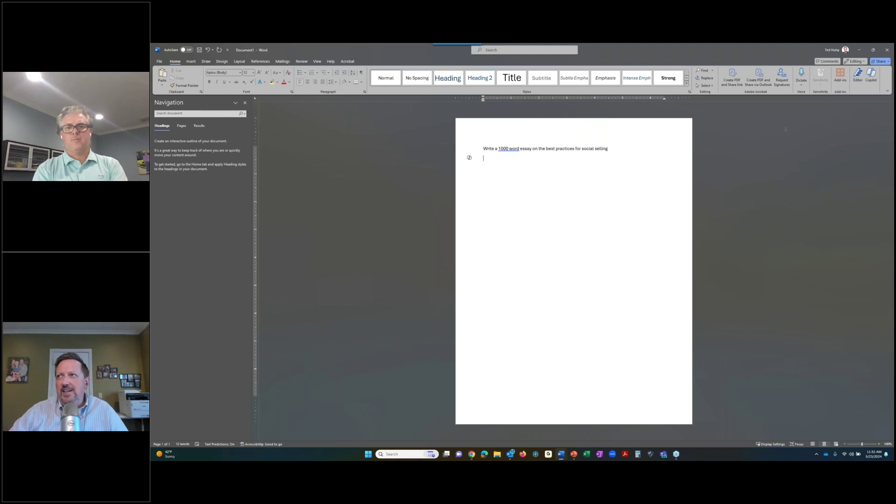
{"action": "key", "text": "BackSpace"}
{"action": "left_click", "coordinate": [871, 74]}
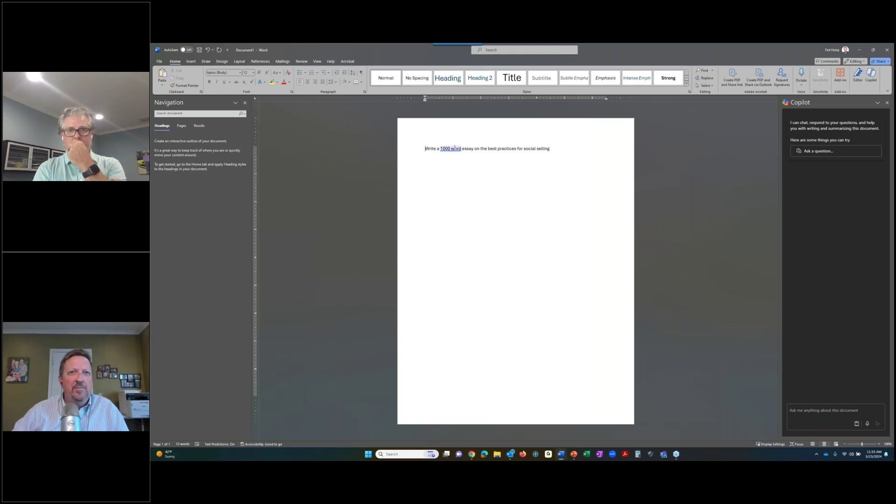
{"action": "left_click_drag", "start_coordinate": [551, 149], "coordinate": [425, 149]}
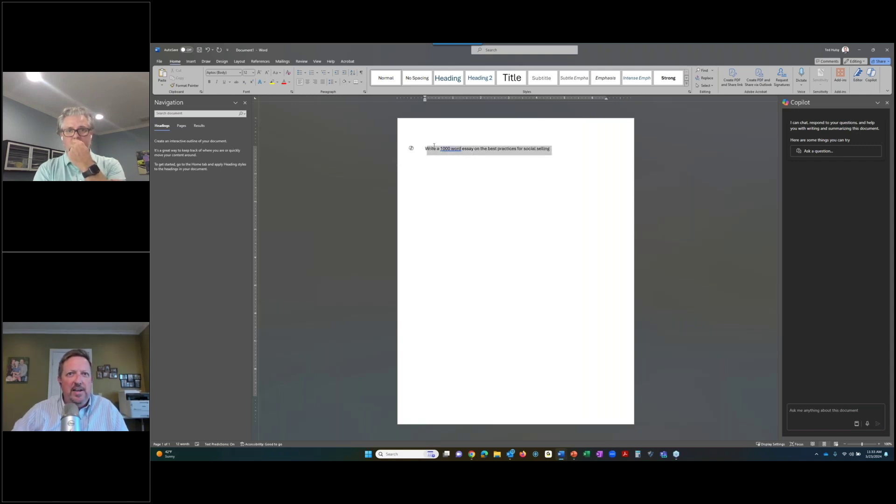
Step: Replace the prompt line with an essay generated by Draft with Copilot from the pasted prompt
{"action": "key", "text": "BackSpace"}
{"action": "left_click", "coordinate": [411, 147]}
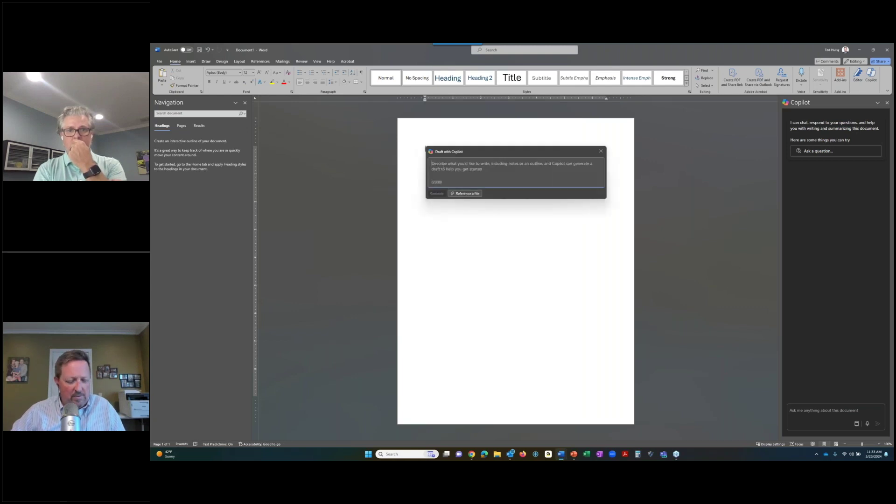
{"action": "key", "text": "ctrl+v"}
{"action": "left_click", "coordinate": [436, 193]}
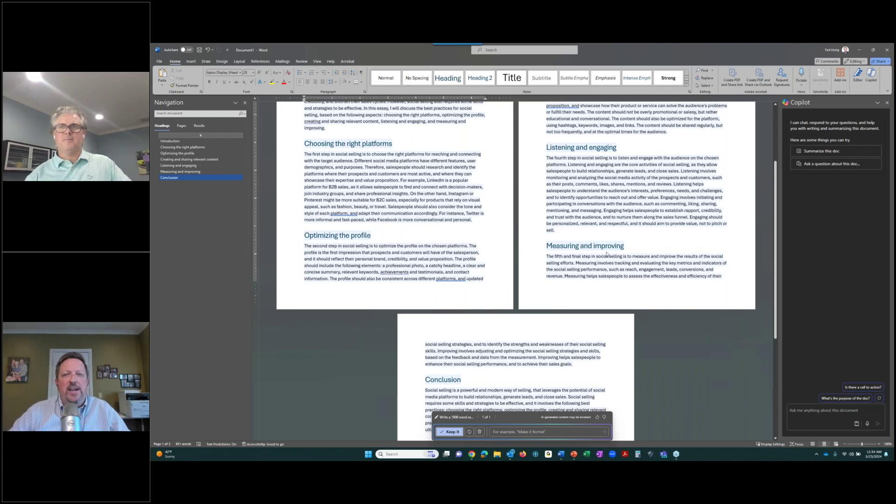
Step: Review the generated 'Best Practices for Social Selling' essay and keep it in the document
{"action": "scroll", "coordinate": [611, 261], "scroll_direction": "down", "scroll_amount": 3}
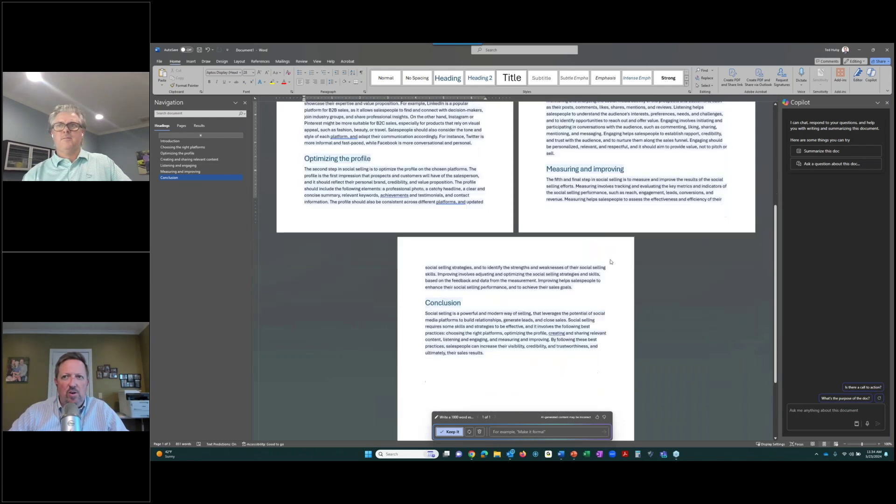
{"action": "scroll", "coordinate": [610, 271], "scroll_direction": "up", "scroll_amount": 7}
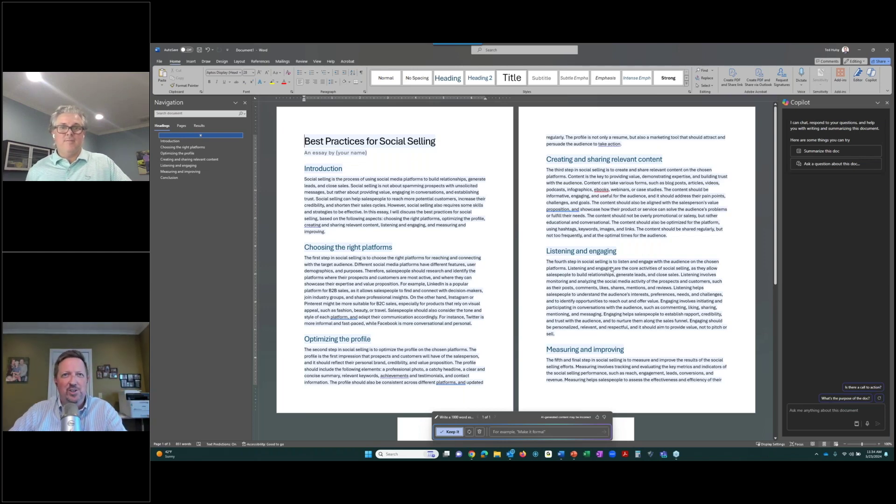
{"action": "scroll", "coordinate": [548, 283], "scroll_direction": "down", "scroll_amount": 5}
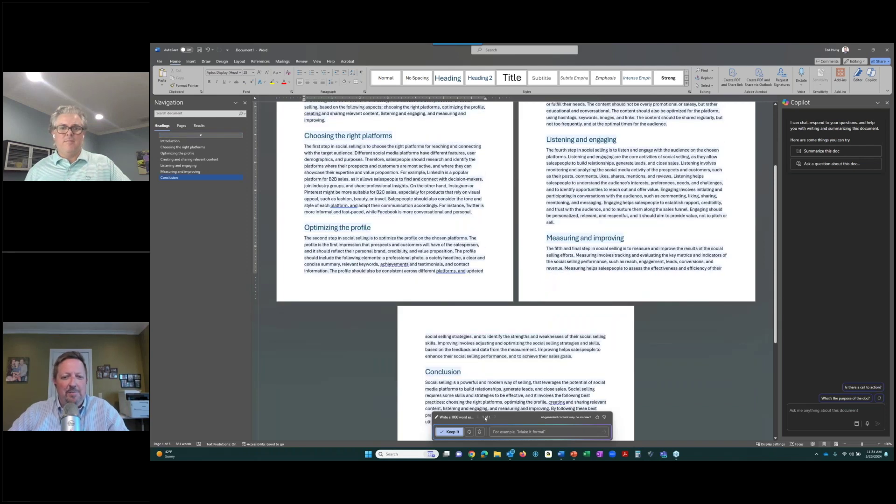
{"action": "left_click", "coordinate": [450, 432]}
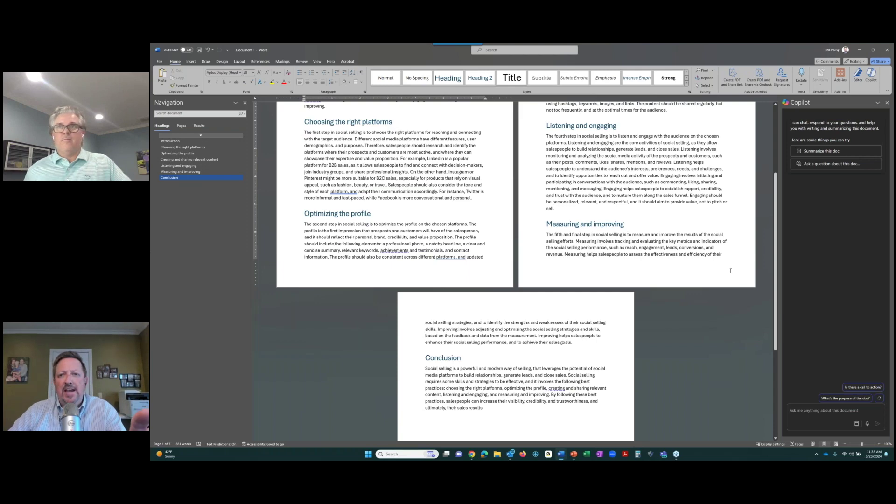
{"action": "scroll", "coordinate": [725, 271], "scroll_direction": "up", "scroll_amount": 1}
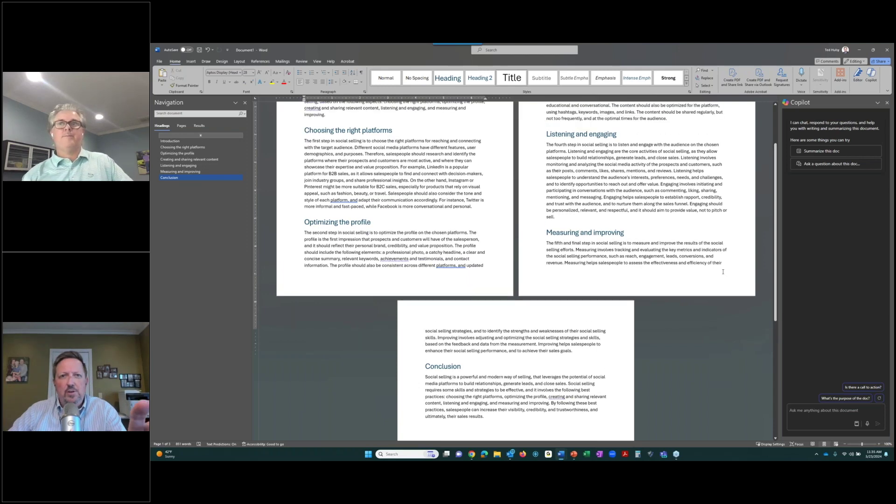
{"action": "scroll", "coordinate": [722, 272], "scroll_direction": "up", "scroll_amount": 5}
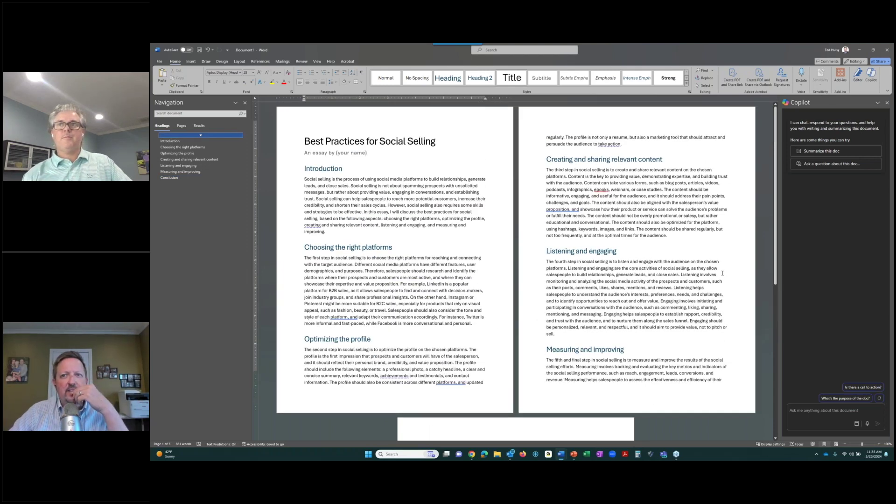
{"action": "scroll", "coordinate": [722, 273], "scroll_direction": "down", "scroll_amount": 1}
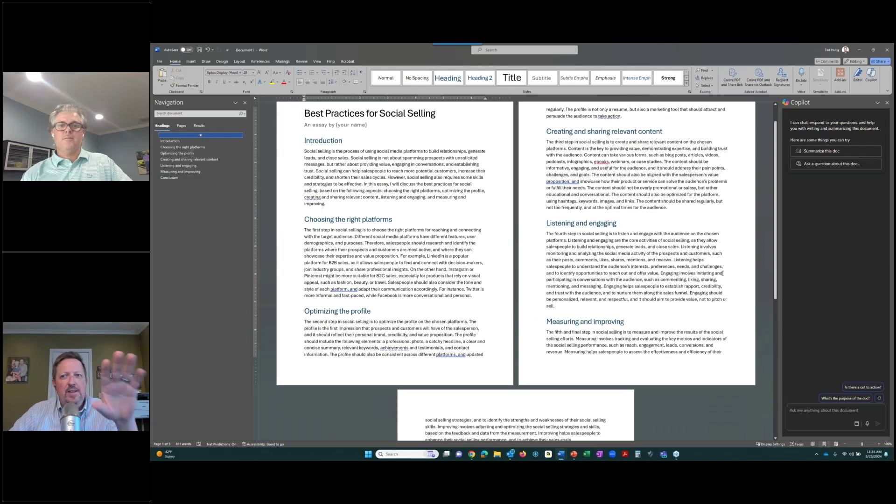
{"action": "scroll", "coordinate": [722, 273], "scroll_direction": "down", "scroll_amount": 2}
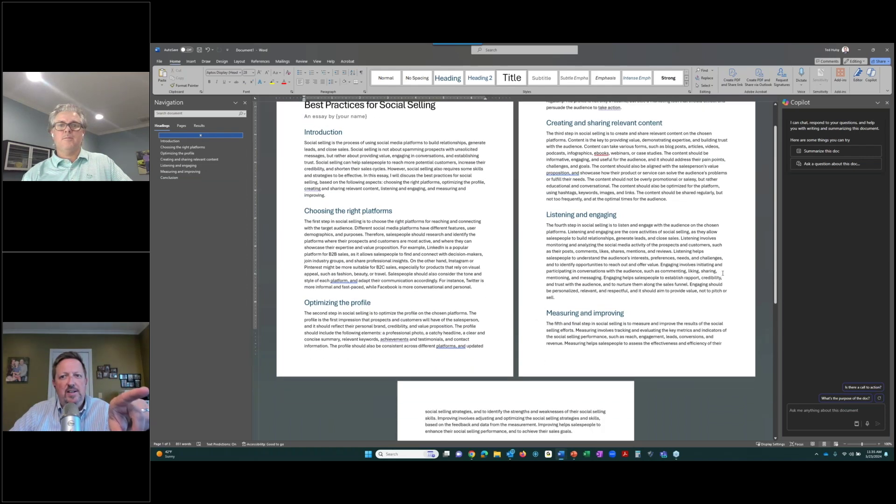
{"action": "scroll", "coordinate": [723, 273], "scroll_direction": "down", "scroll_amount": 1}
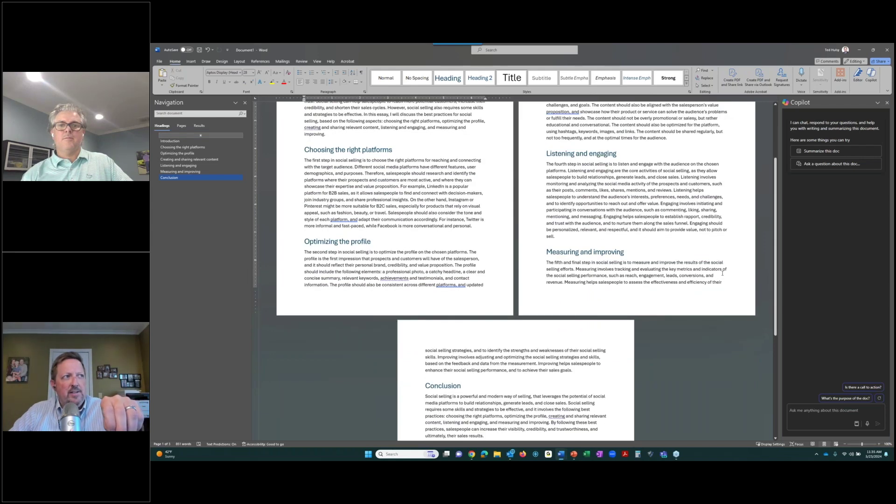
Step: Ask Copilot chat to 'Write an additional few paragraphs about how to use LinkedIn for social selling'
{"action": "left_click", "coordinate": [809, 417]}
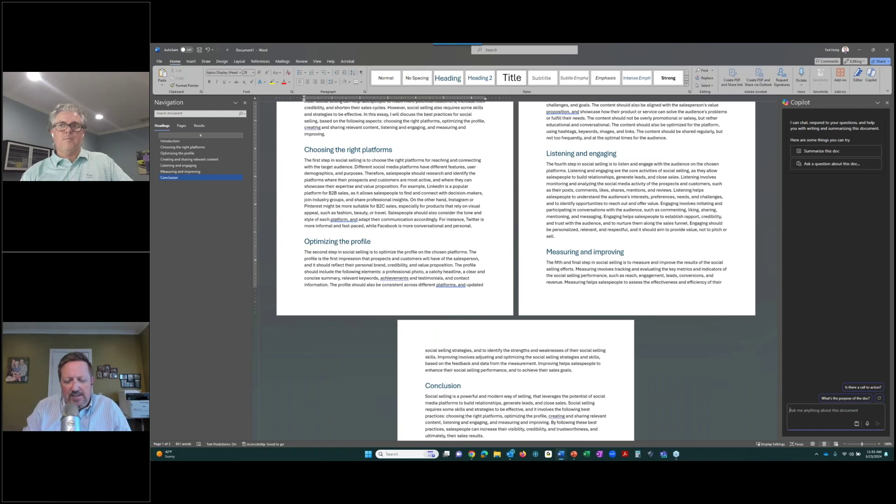
{"action": "type", "text": "Ger"}
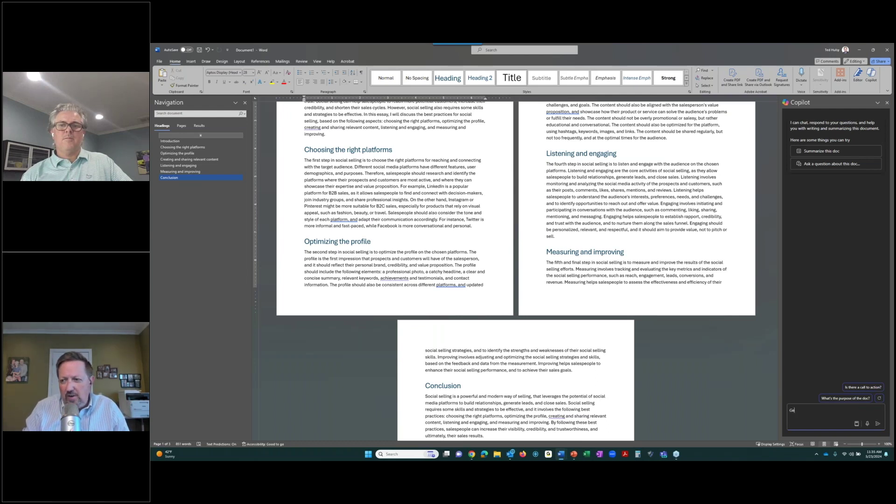
{"action": "key", "text": "BackSpace"}
{"action": "type", "text": "Wri"}
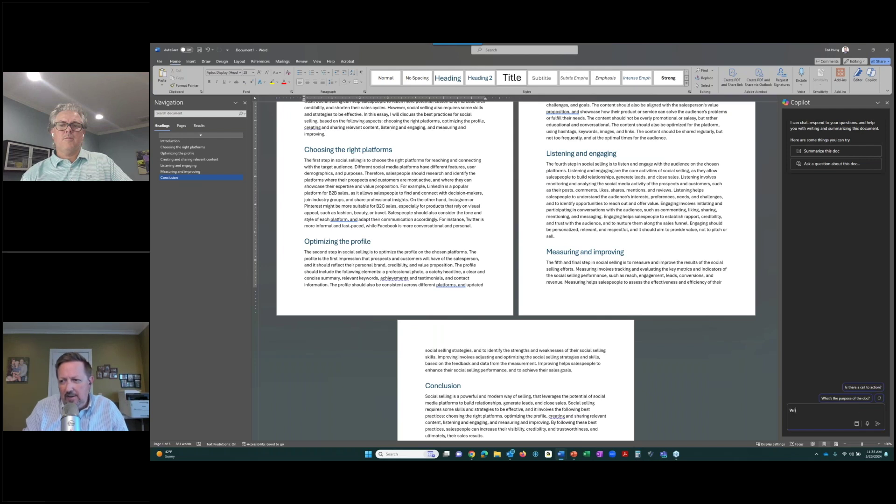
{"action": "type", "text": "te an additional few "}
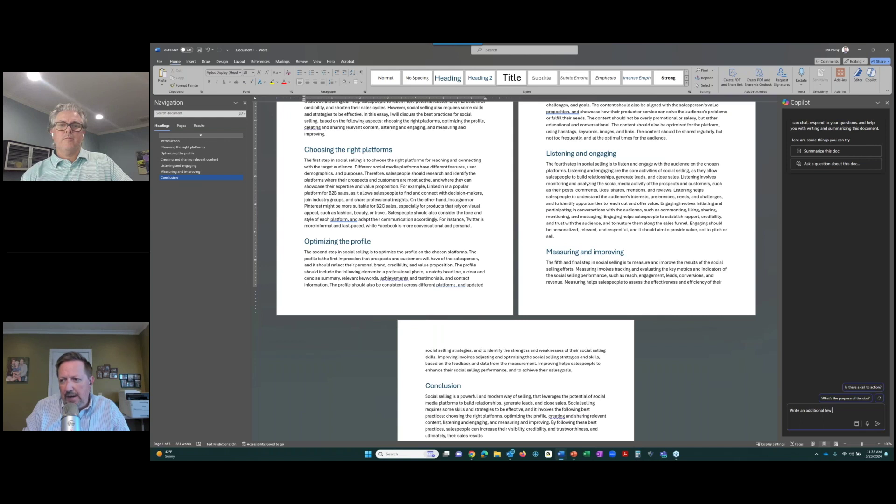
{"action": "type", "text": "paragraphs about how to use LinkedIn for social selling"}
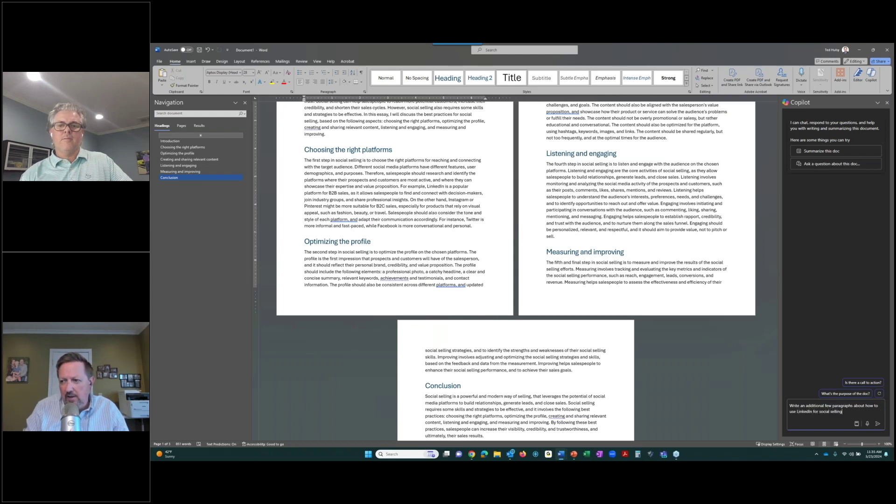
{"action": "left_click", "coordinate": [876, 424]}
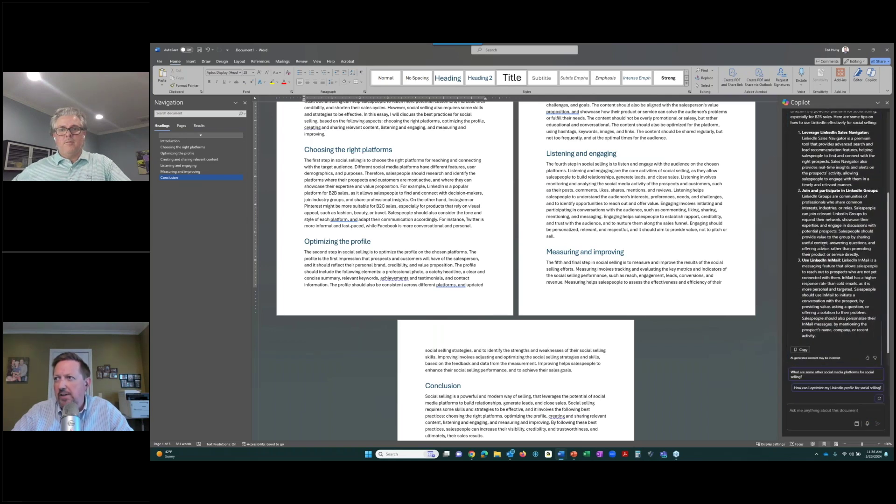
{"action": "scroll", "coordinate": [866, 338], "scroll_direction": "up", "scroll_amount": 2}
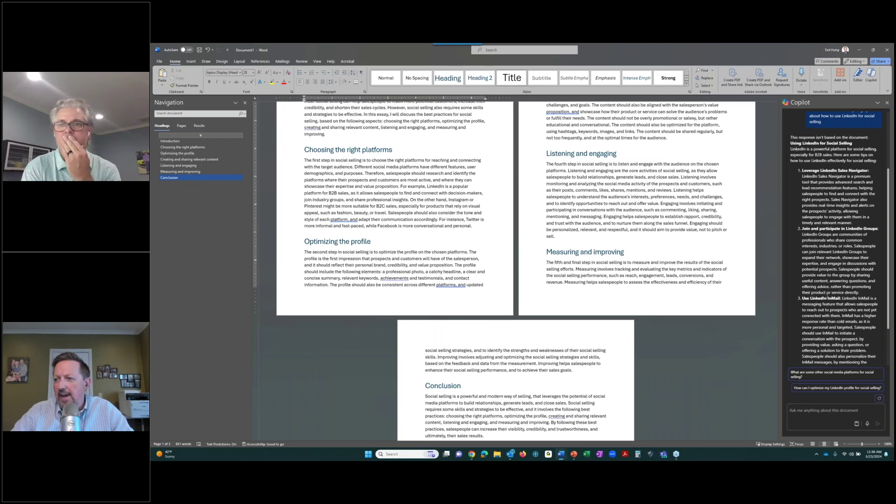
{"action": "scroll", "coordinate": [828, 298], "scroll_direction": "down", "scroll_amount": 3}
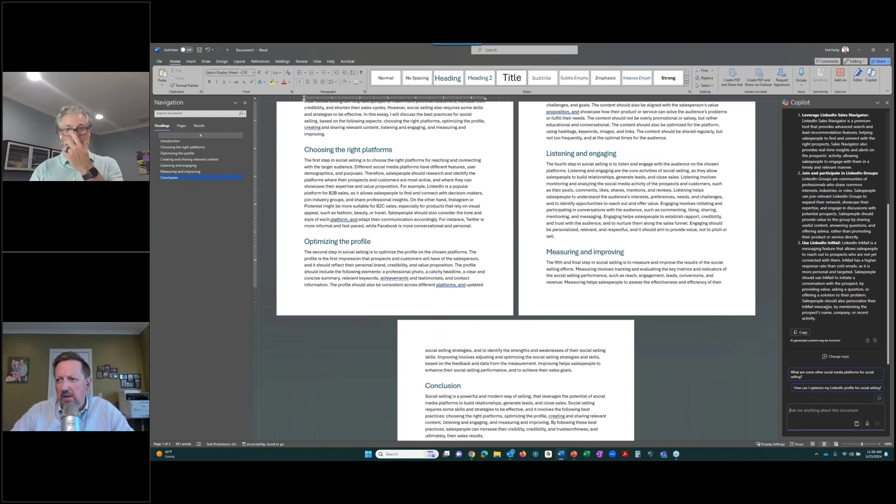
Step: Copy Copilot's LinkedIn tips into the essay as a new paragraph after 'sales goals.', before Conclusion
{"action": "left_click", "coordinate": [803, 332]}
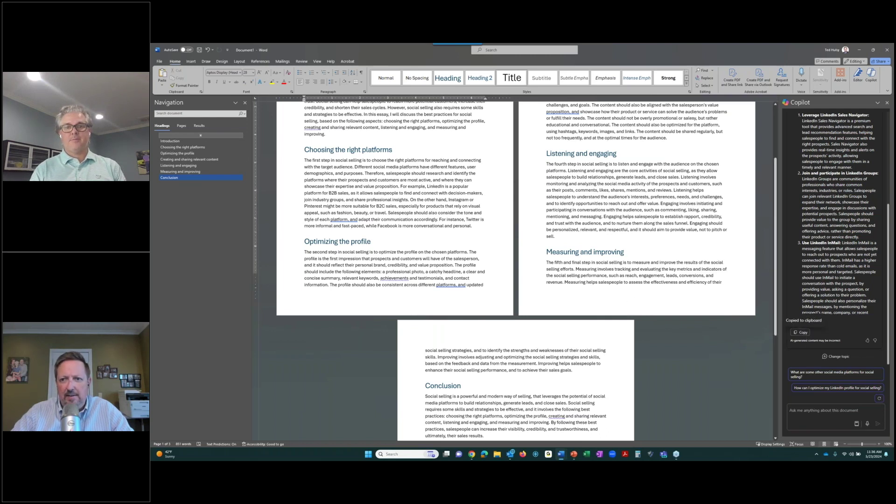
{"action": "scroll", "coordinate": [607, 308], "scroll_direction": "down", "scroll_amount": 2}
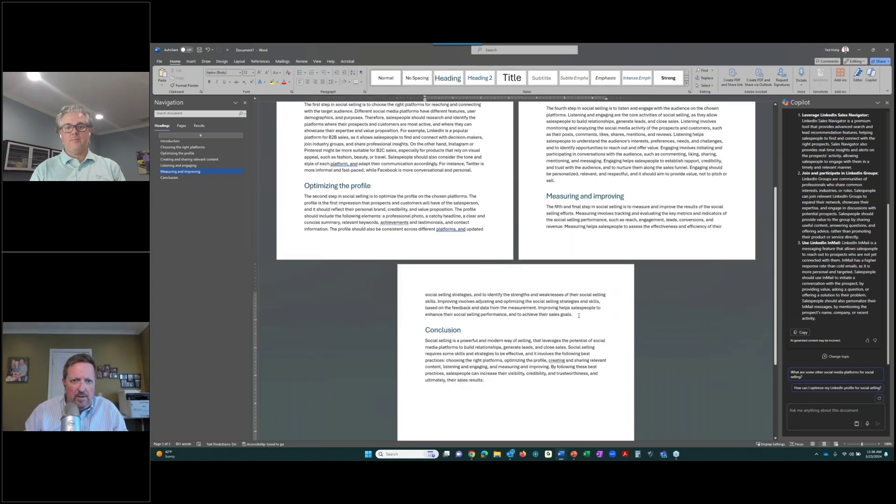
{"action": "left_click", "coordinate": [578, 316]}
{"action": "key", "text": "Return"}
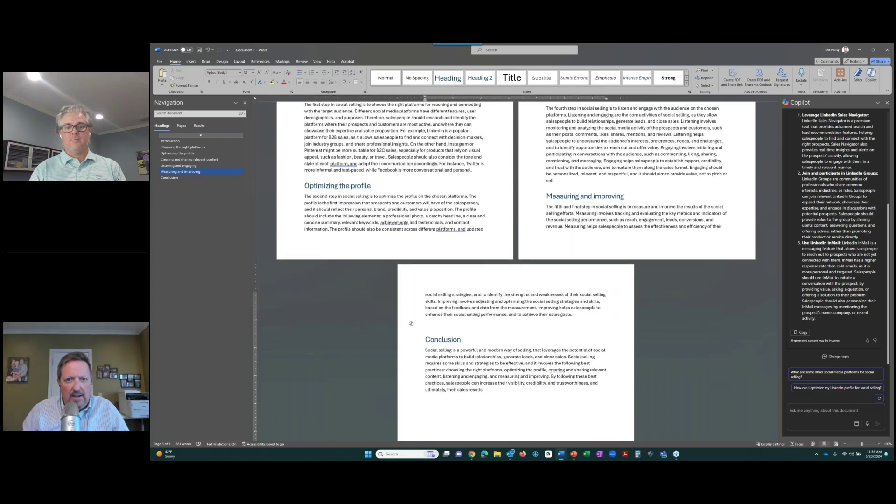
{"action": "key", "text": "ctrl+v"}
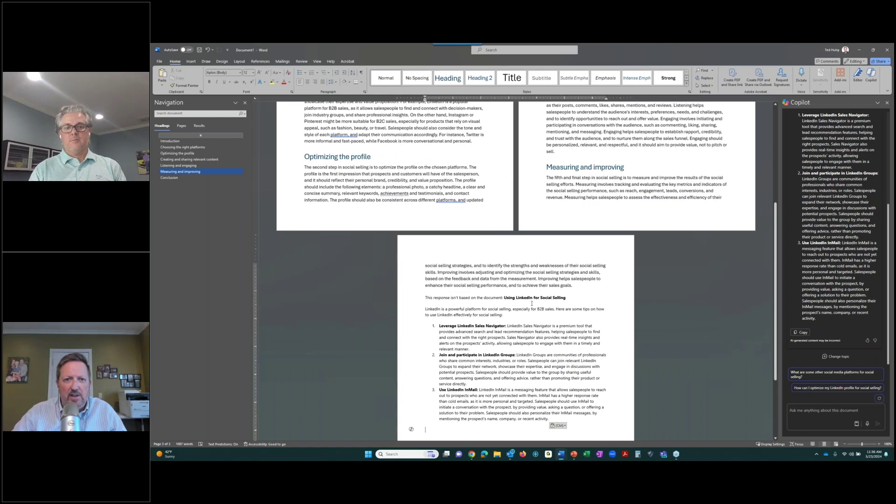
{"action": "scroll", "coordinate": [532, 303], "scroll_direction": "down", "scroll_amount": 1}
{"action": "scroll", "coordinate": [531, 302], "scroll_direction": "up", "scroll_amount": 2}
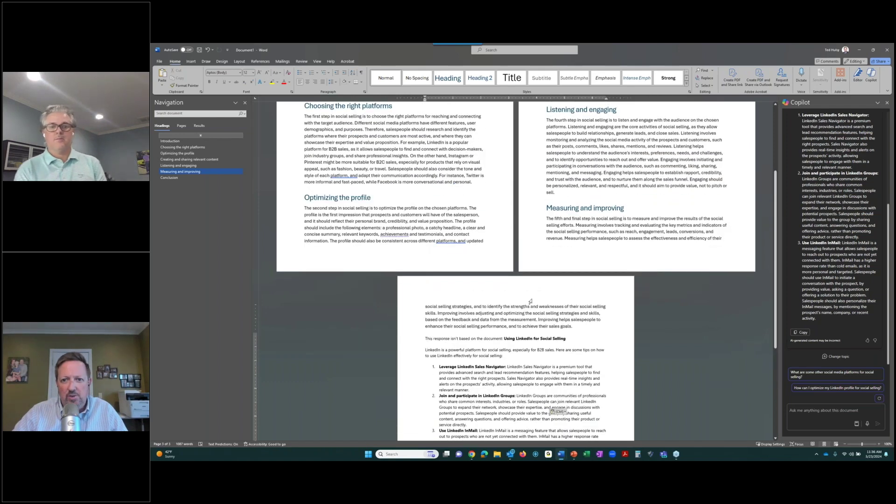
{"action": "scroll", "coordinate": [530, 301], "scroll_direction": "up", "scroll_amount": 1}
{"action": "scroll", "coordinate": [560, 242], "scroll_direction": "down", "scroll_amount": 1}
{"action": "left_click", "coordinate": [580, 207]}
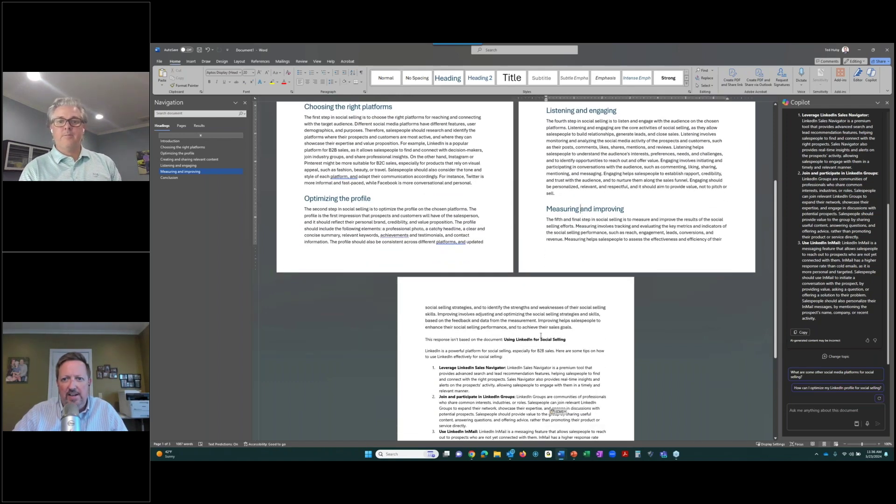
Step: Delete the 'This response isn't based on the document:' note above 'Using LinkedIn for Social Selling'
{"action": "left_click", "coordinate": [504, 339]}
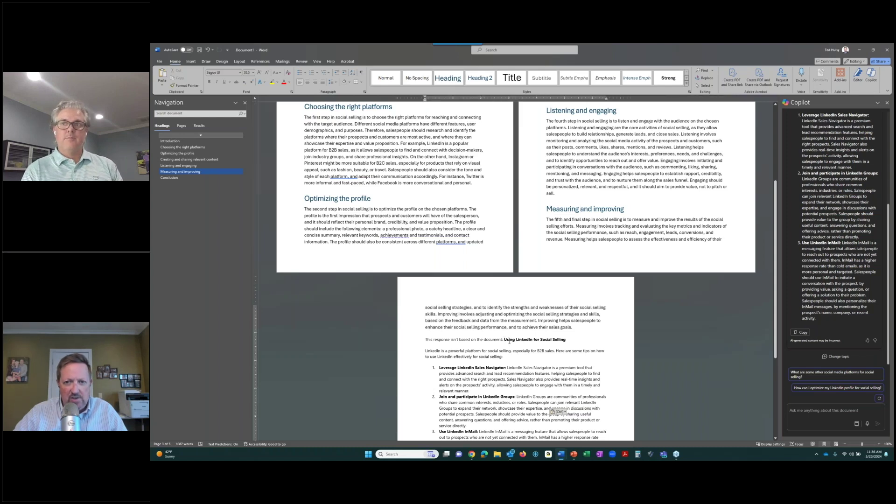
{"action": "key", "text": "Return"}
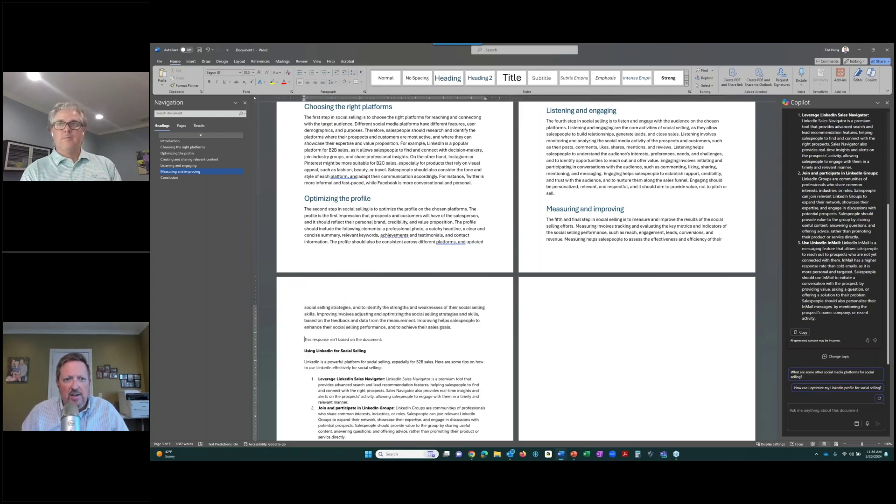
{"action": "key", "text": "shift+Down"}
{"action": "key", "text": "Delete"}
Step: Review the pasted LinkedIn tips and close the essay document
{"action": "left_click", "coordinate": [438, 391]}
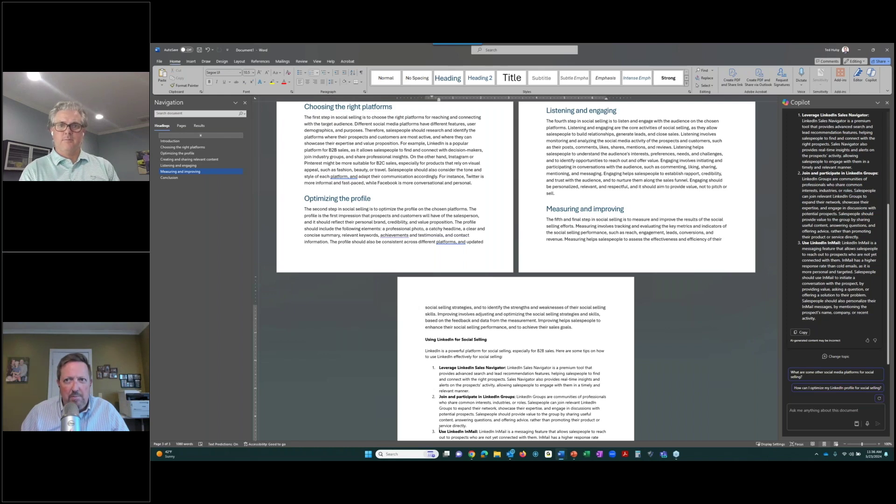
{"action": "key", "text": "Down"}
{"action": "key", "text": "Down"}
{"action": "scroll", "coordinate": [517, 332], "scroll_direction": "down", "scroll_amount": 5}
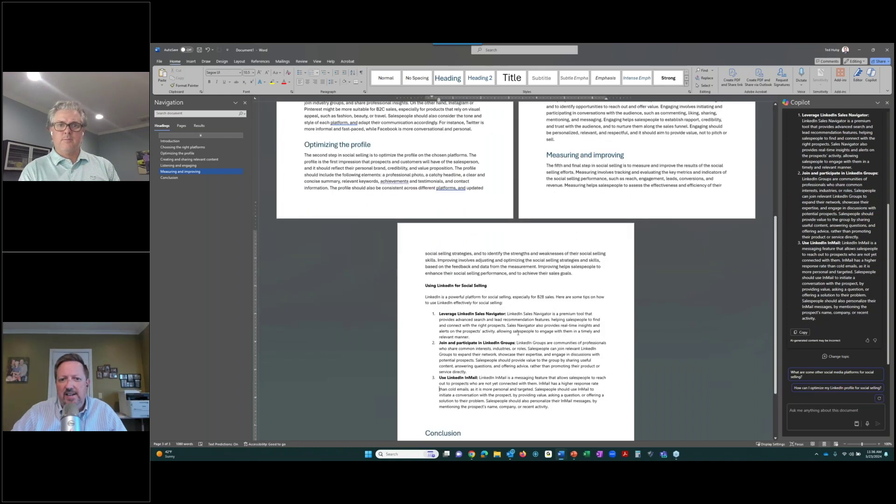
{"action": "scroll", "coordinate": [518, 332], "scroll_direction": "up", "scroll_amount": 10}
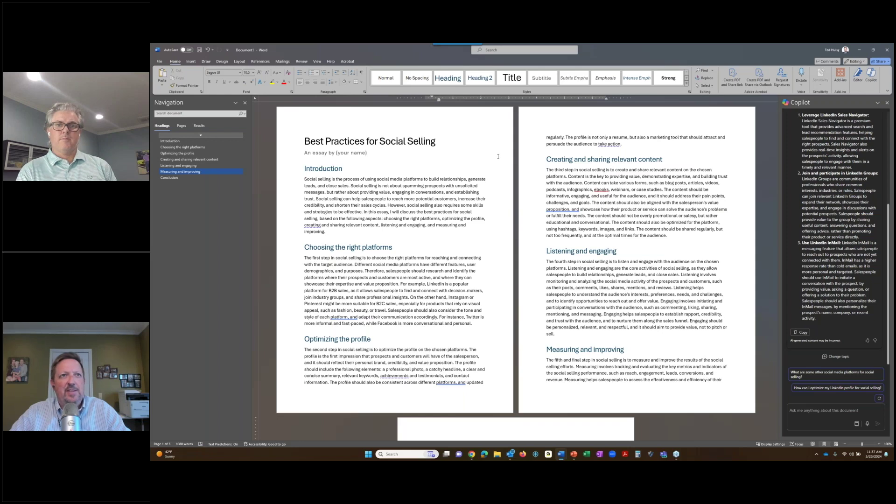
{"action": "left_click", "coordinate": [885, 50]}
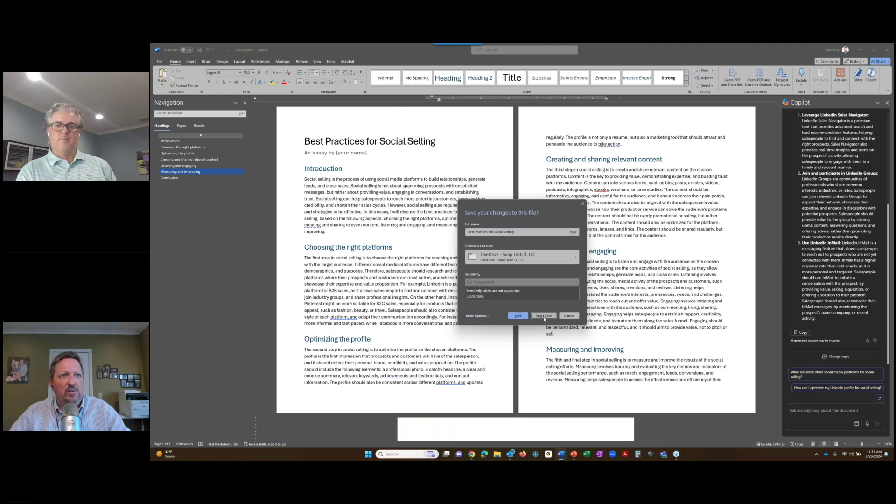
Step: Discard the essay without saving and start a blank Word document with Copilot chat open
{"action": "left_click", "coordinate": [543, 316]}
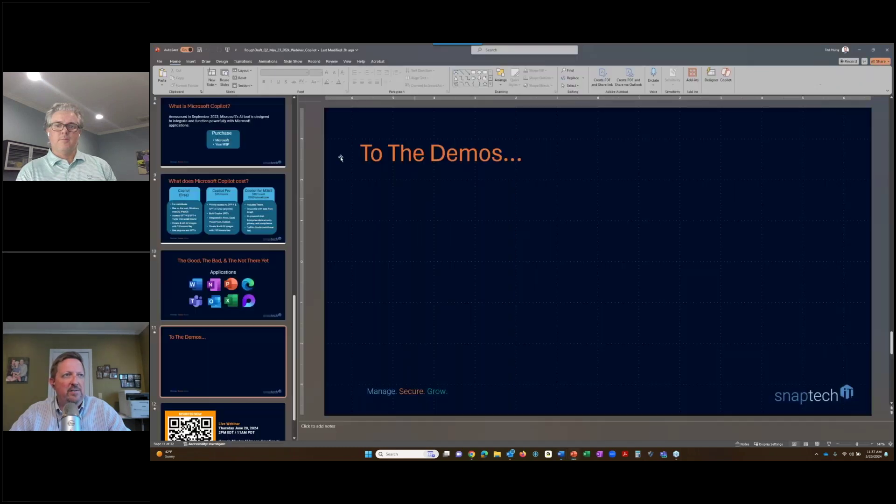
{"action": "left_click", "coordinate": [561, 455]}
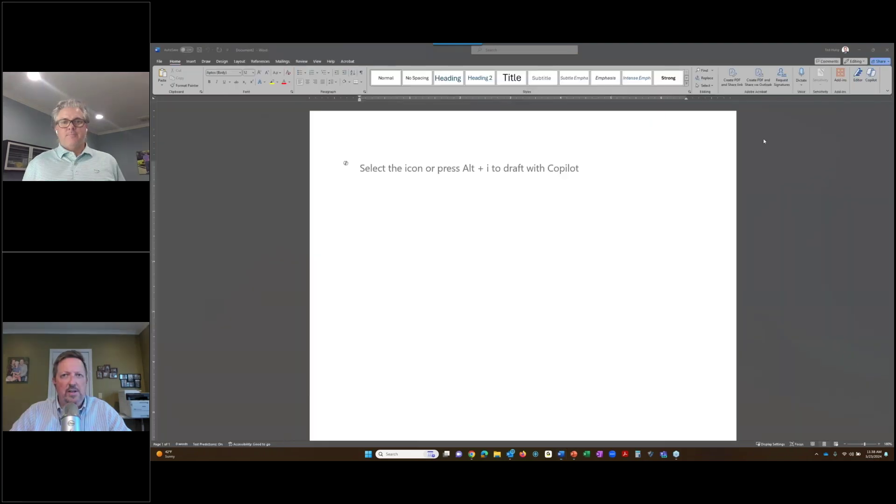
{"action": "left_click", "coordinate": [871, 76]}
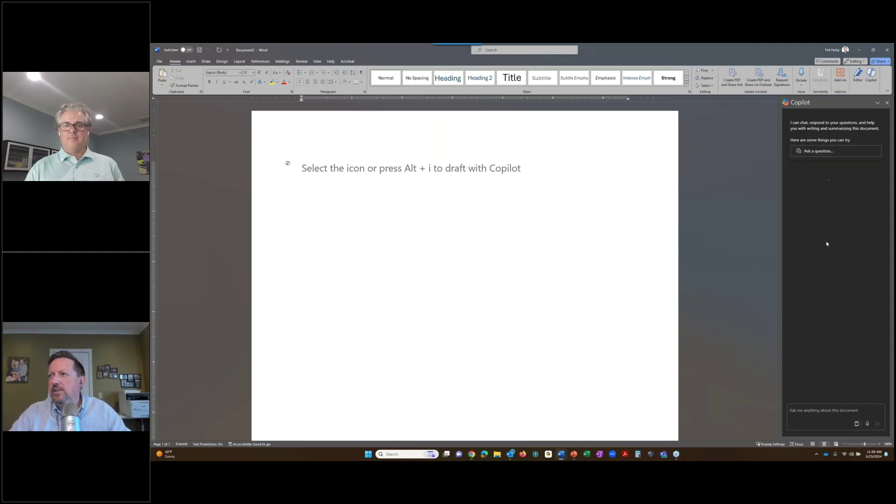
{"action": "left_click", "coordinate": [844, 151]}
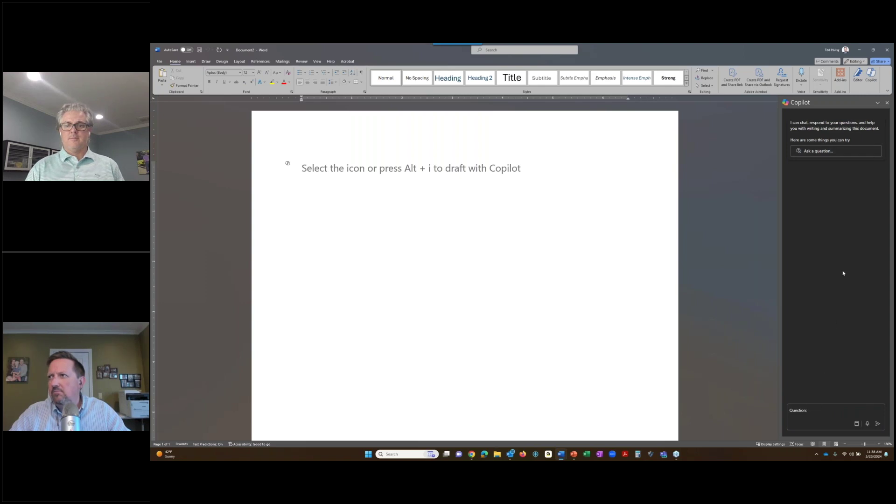
Step: Ask Copilot to 'create a essay from a document', then change topic after it declines
{"action": "left_click", "coordinate": [887, 102]}
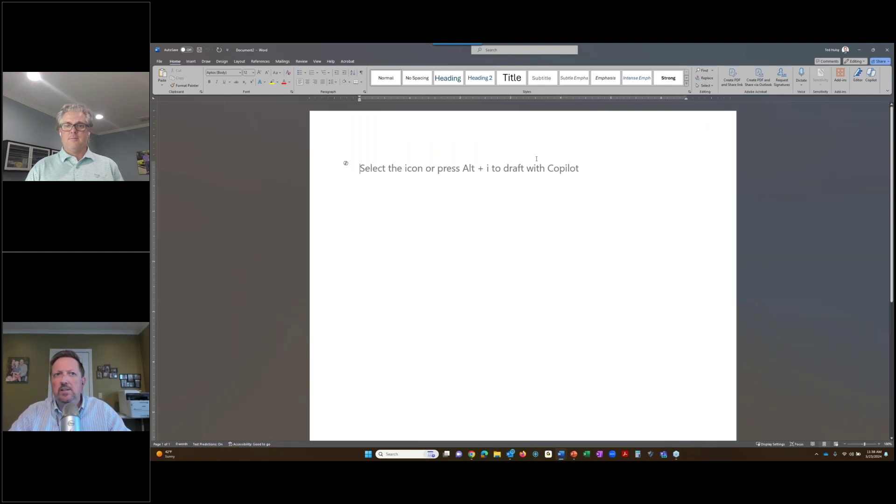
{"action": "left_click", "coordinate": [871, 75]}
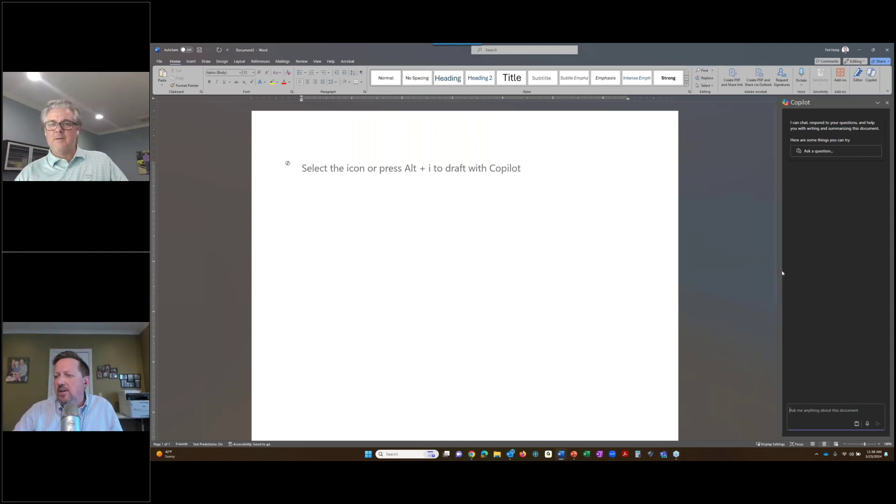
{"action": "type", "text": "create a essay from"}
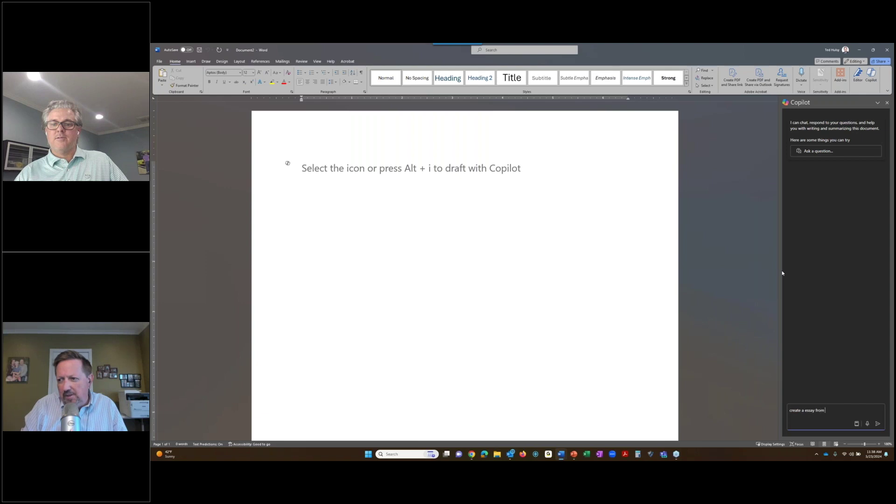
{"action": "type", "text": "a document"}
{"action": "key", "text": "Return"}
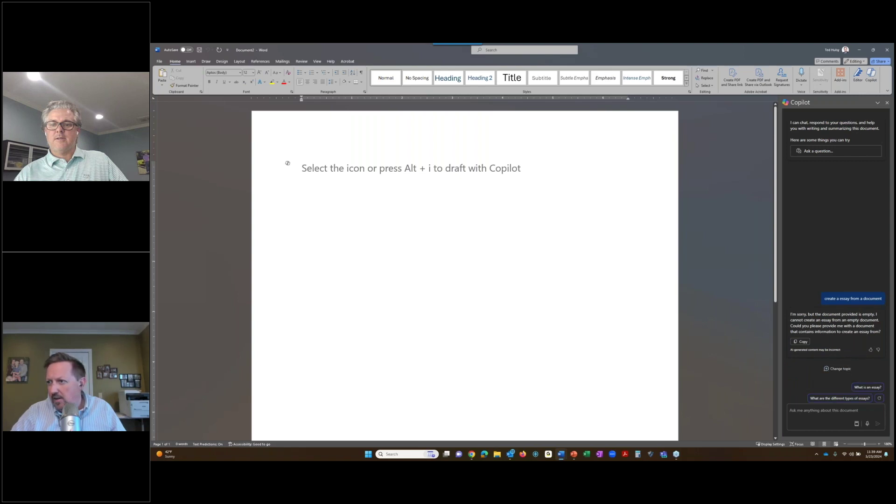
{"action": "left_click", "coordinate": [837, 369]}
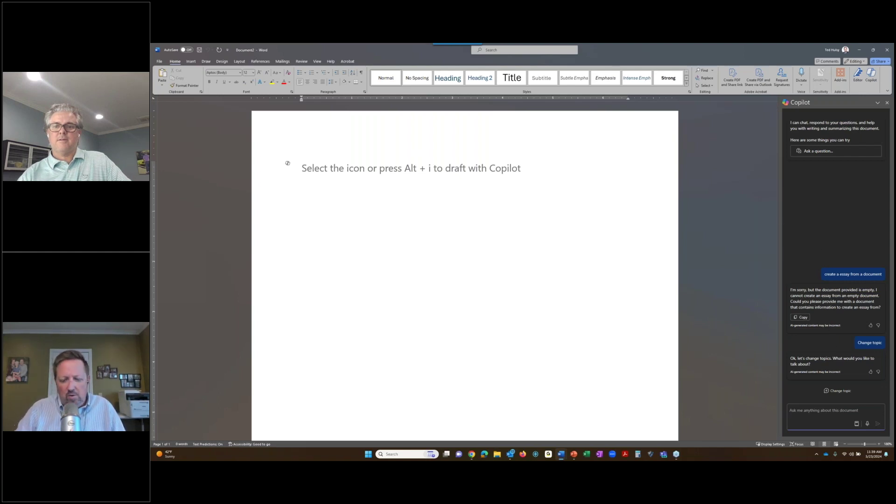
Step: Ask Copilot chat for an essay on HubSpot lead handling best practices, then open Draft with Copilot
{"action": "type", "text": "create a essay on lead handling best practices"}
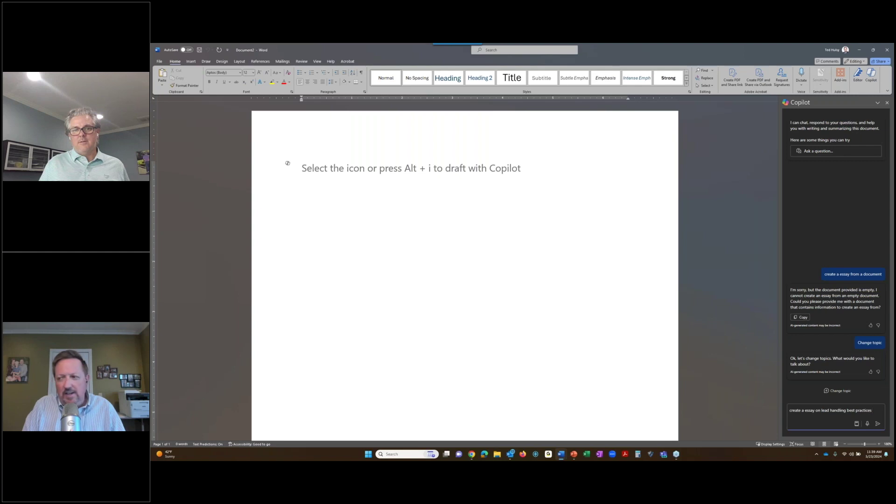
{"action": "type", "text": " in hubspot"}
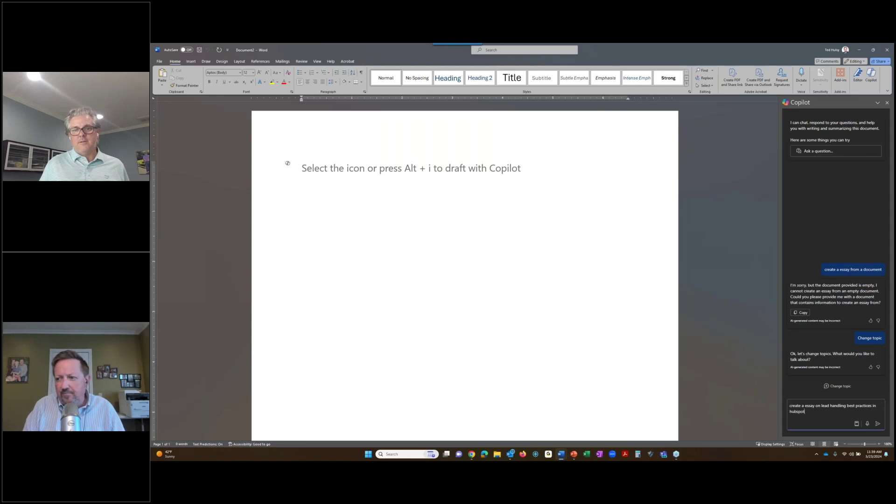
{"action": "key", "text": "Return"}
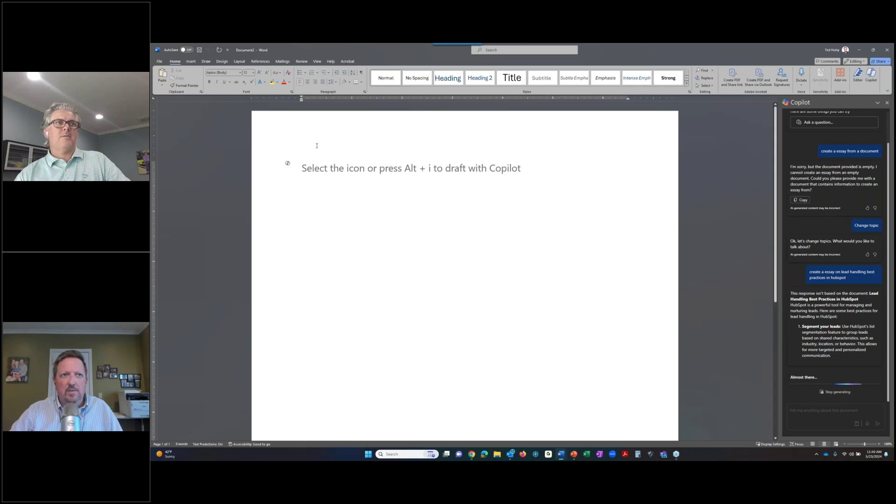
{"action": "left_click", "coordinate": [287, 163]}
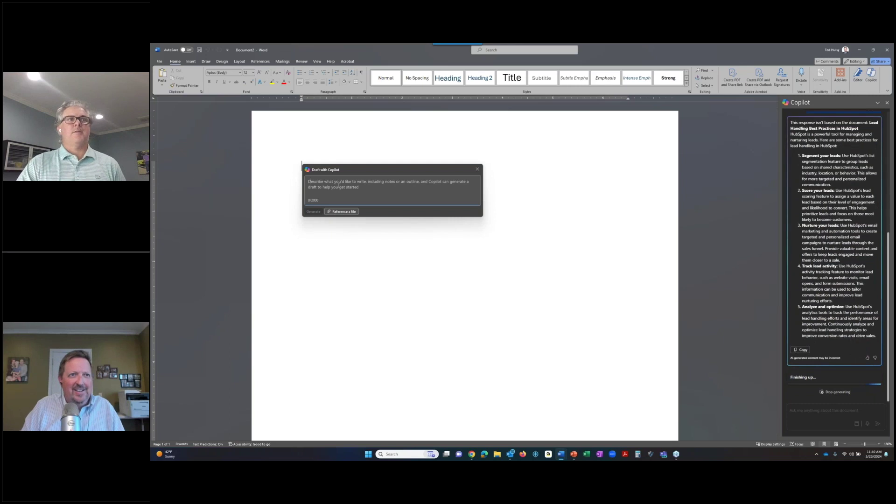
Step: Prompt Copilot with 'Create an essay on lead handling best practices in hubspot' and generate the draft
{"action": "type", "text": "Create an essay on led"}
{"action": "key", "text": "BackSpace"}
{"action": "key", "text": "BackSpace"}
{"action": "type", "text": "a"}
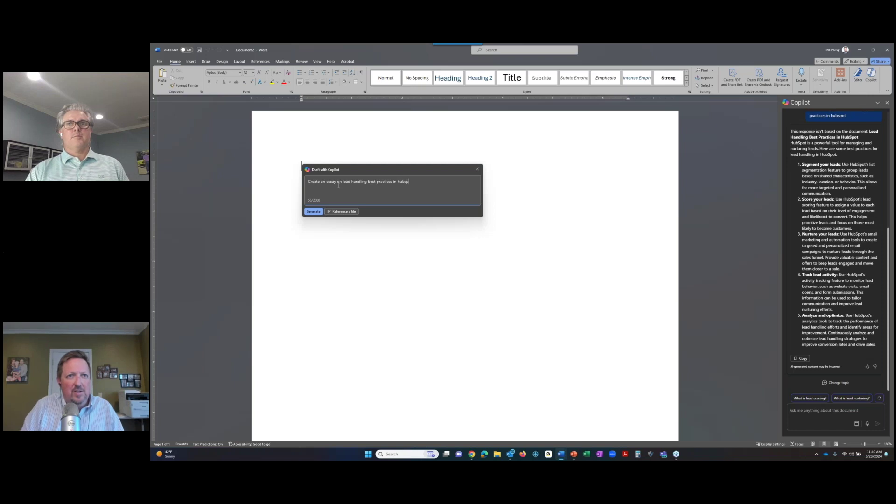
{"action": "left_click", "coordinate": [313, 211]}
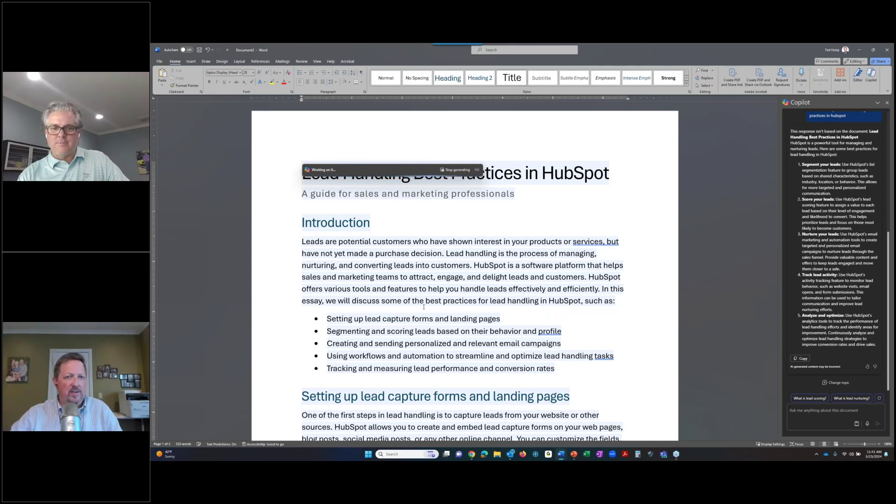
Step: Review the generated HubSpot essay down to its Conclusion and keep the draft
{"action": "scroll", "coordinate": [369, 291], "scroll_direction": "down", "scroll_amount": 8}
{"action": "scroll", "coordinate": [368, 290], "scroll_direction": "down", "scroll_amount": 10}
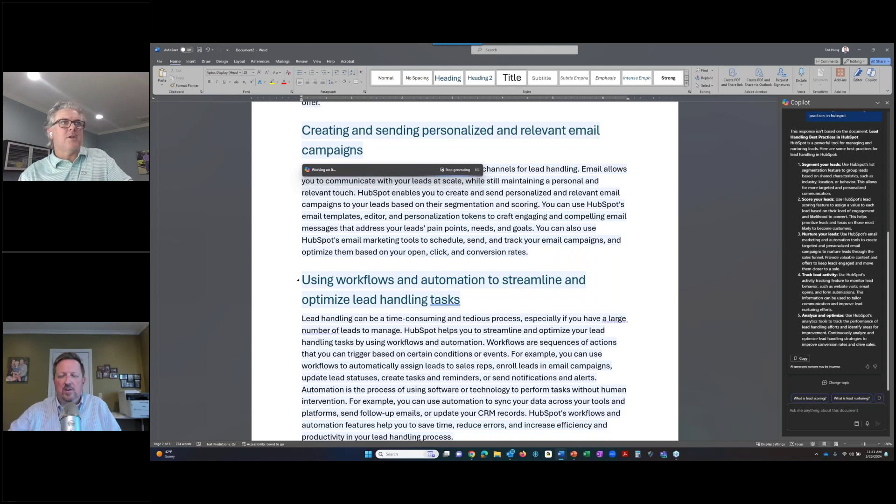
{"action": "scroll", "coordinate": [366, 310], "scroll_direction": "down", "scroll_amount": 8}
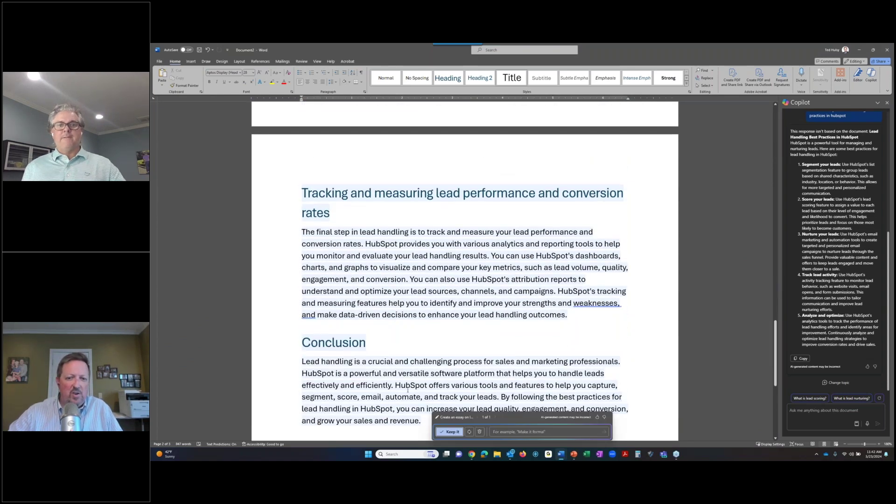
{"action": "left_click", "coordinate": [449, 432]}
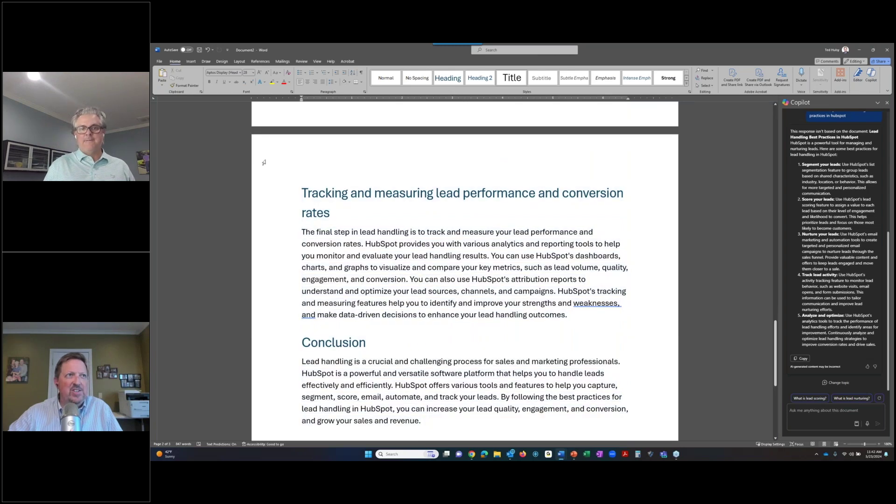
{"action": "left_click", "coordinate": [159, 61]}
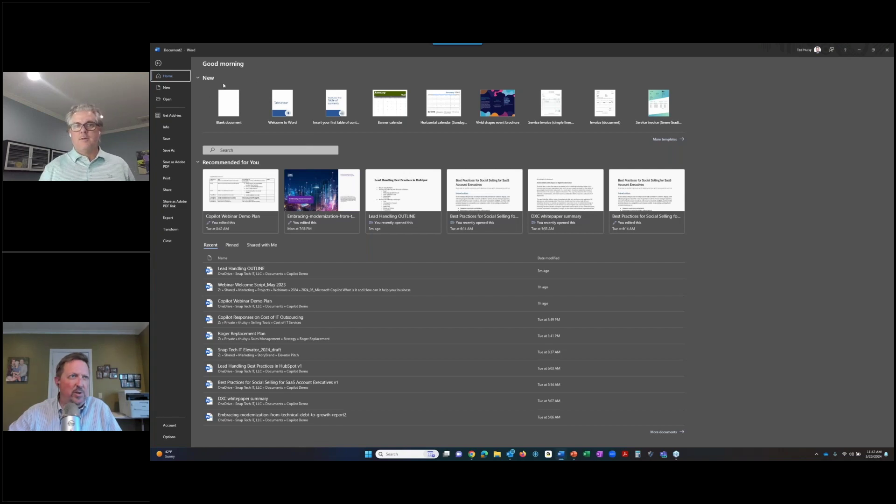
Step: Save a copy in the Copilot Demo folder, changing the v1 file name to 'Lead Handling Best Practices in HubSpot v2'
{"action": "left_click", "coordinate": [170, 151]}
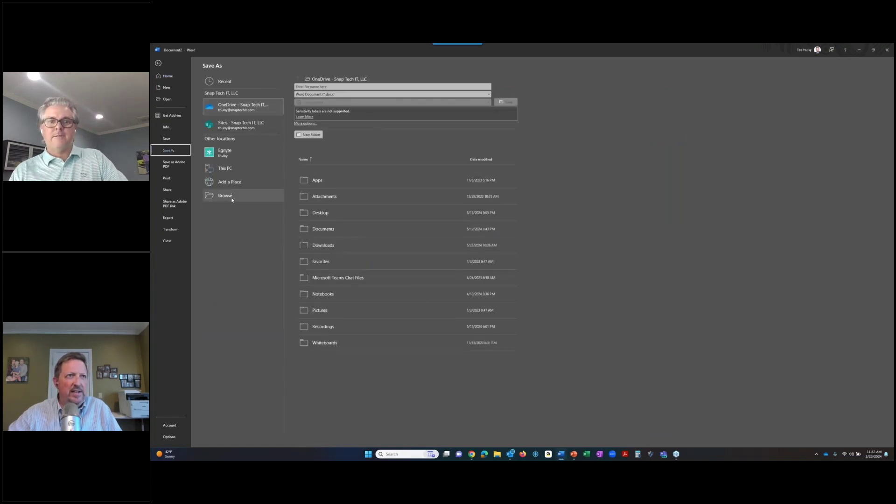
{"action": "left_click", "coordinate": [219, 196]}
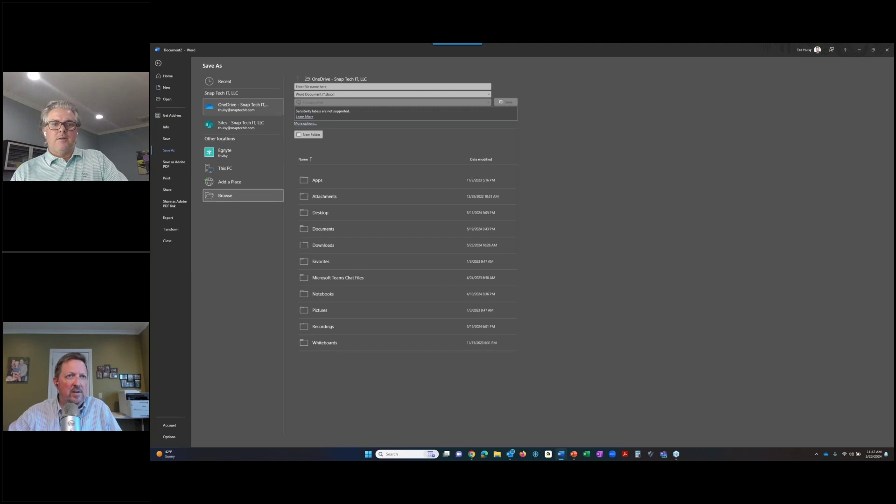
{"action": "double_click", "coordinate": [238, 89]}
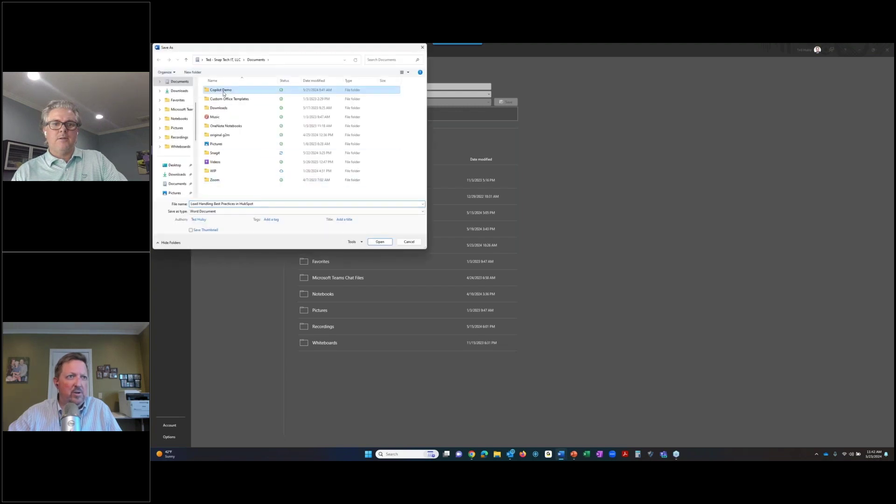
{"action": "left_click", "coordinate": [263, 144]}
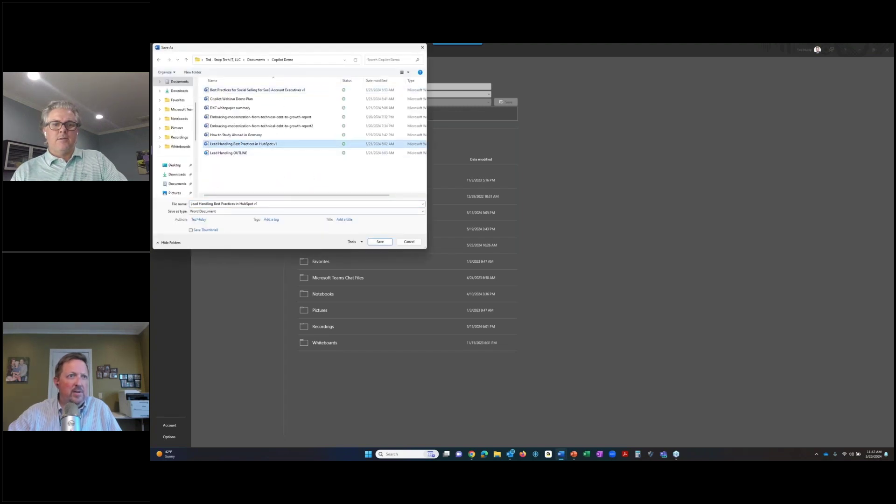
{"action": "left_click", "coordinate": [277, 202]}
{"action": "left_click", "coordinate": [277, 204]}
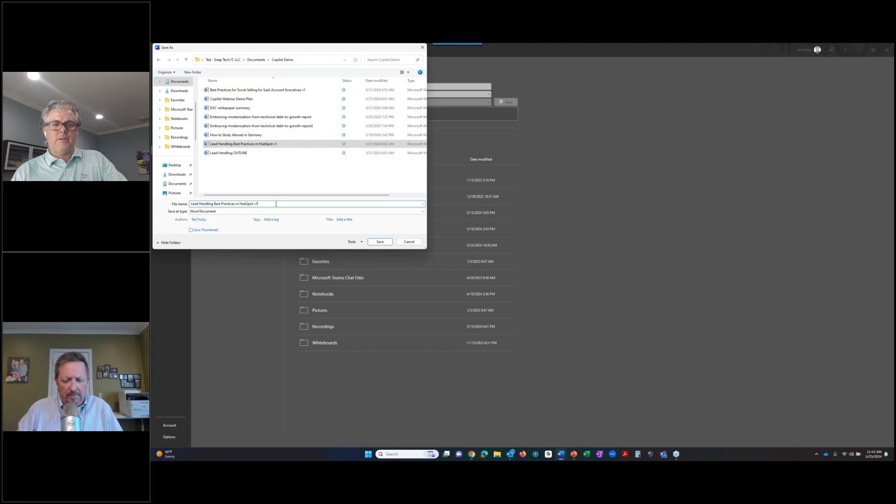
{"action": "key", "text": "BackSpace"}
{"action": "type", "text": "2"}
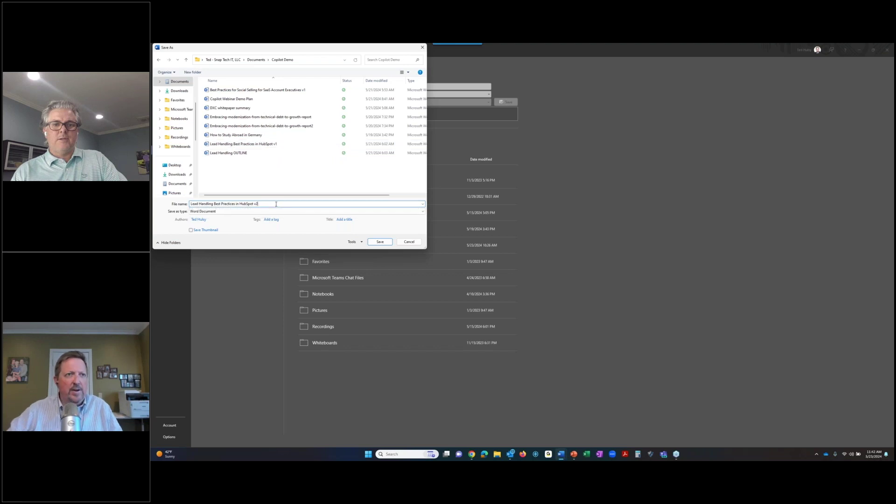
{"action": "left_click", "coordinate": [387, 245]}
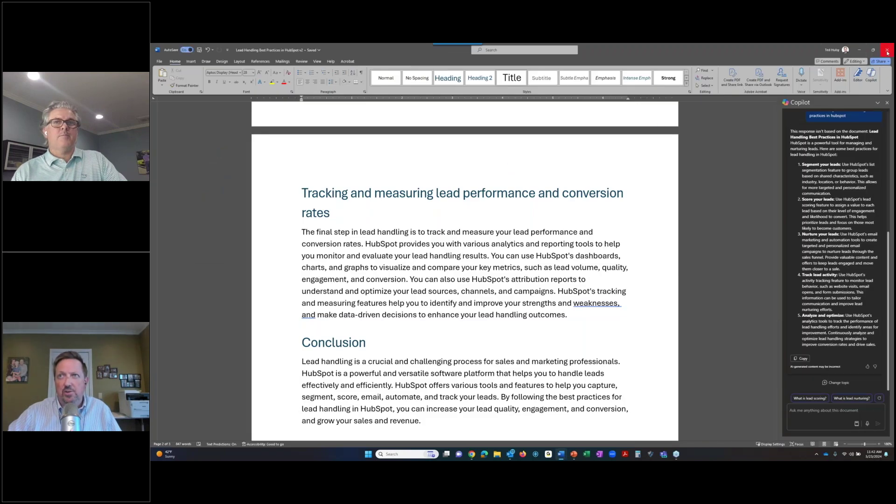
Step: Minimize Word and create Presentation1 from PowerPoint's Blank Presentation template
{"action": "left_click", "coordinate": [861, 51]}
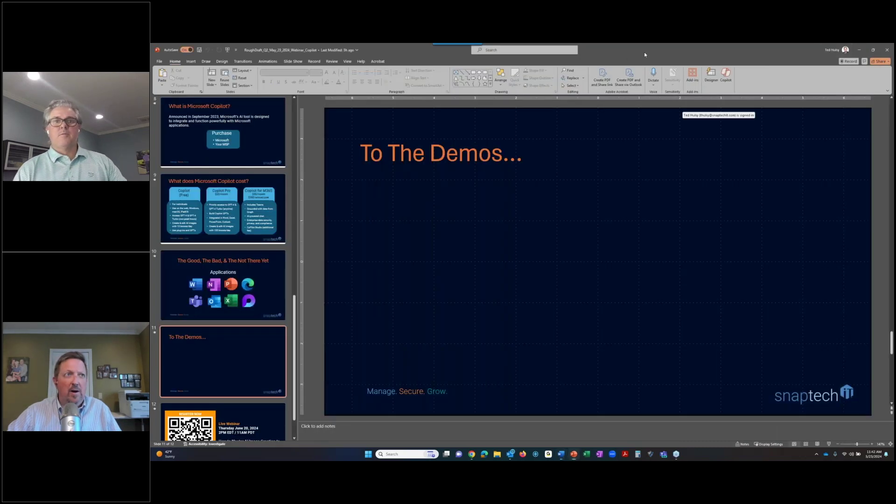
{"action": "left_click", "coordinate": [159, 61]}
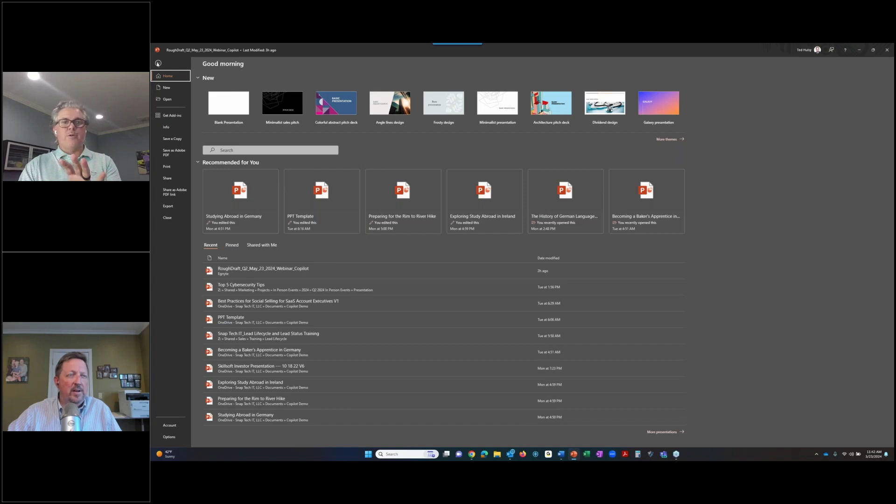
{"action": "left_click", "coordinate": [158, 63]}
{"action": "left_click", "coordinate": [159, 61]}
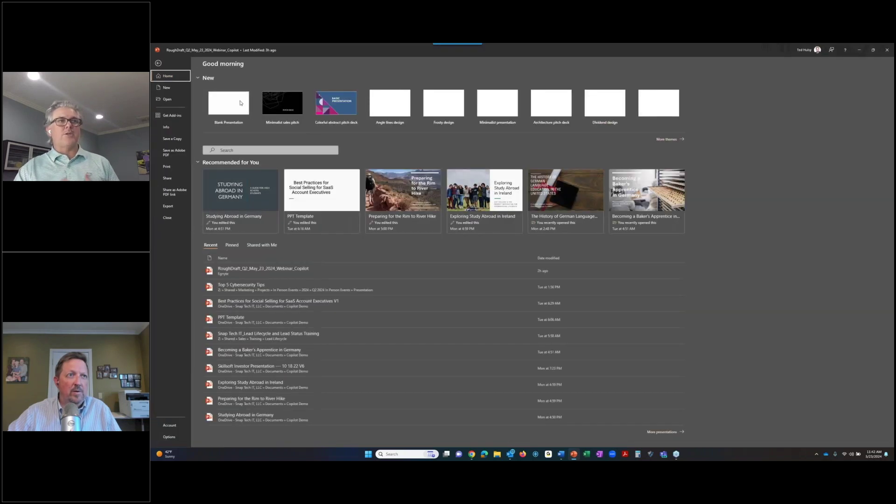
{"action": "left_click", "coordinate": [236, 106]}
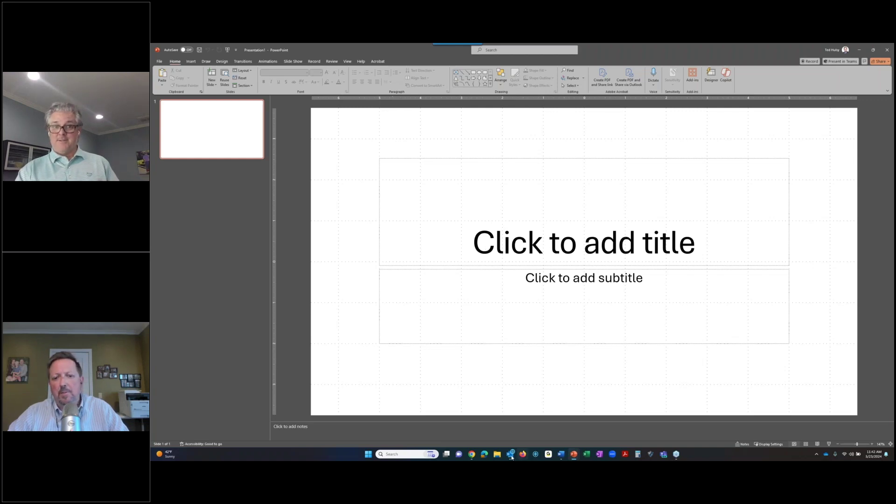
{"action": "mouse_move", "coordinate": [511, 458]}
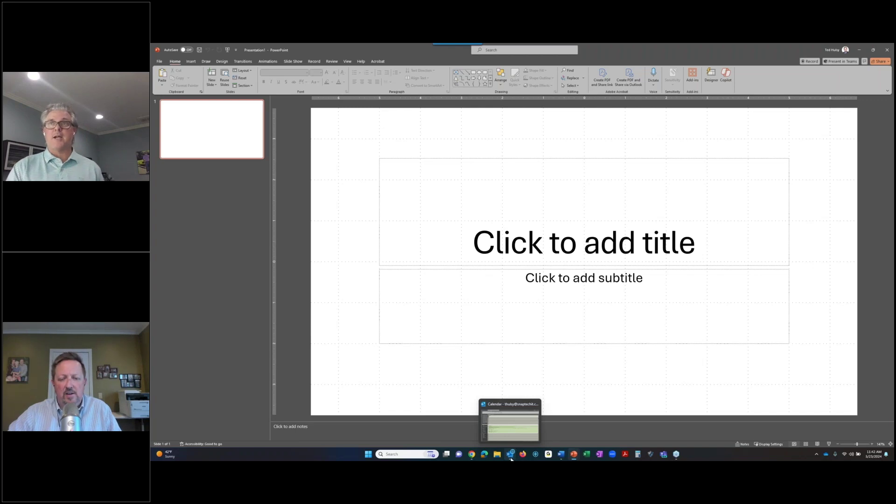
Step: Browse the Copilot Demo folder to open a file, cancel without opening anything, and minimize Presentation1
{"action": "mouse_move", "coordinate": [561, 454]}
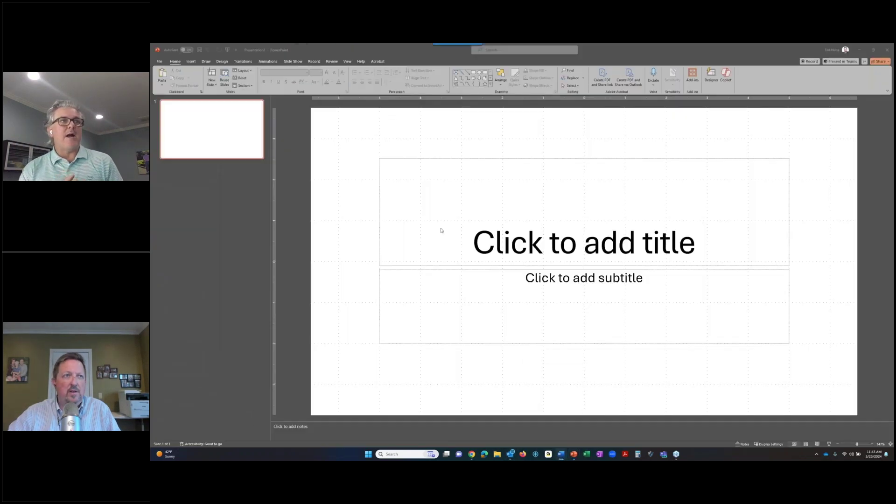
{"action": "left_click", "coordinate": [159, 61]}
{"action": "left_click", "coordinate": [167, 99]}
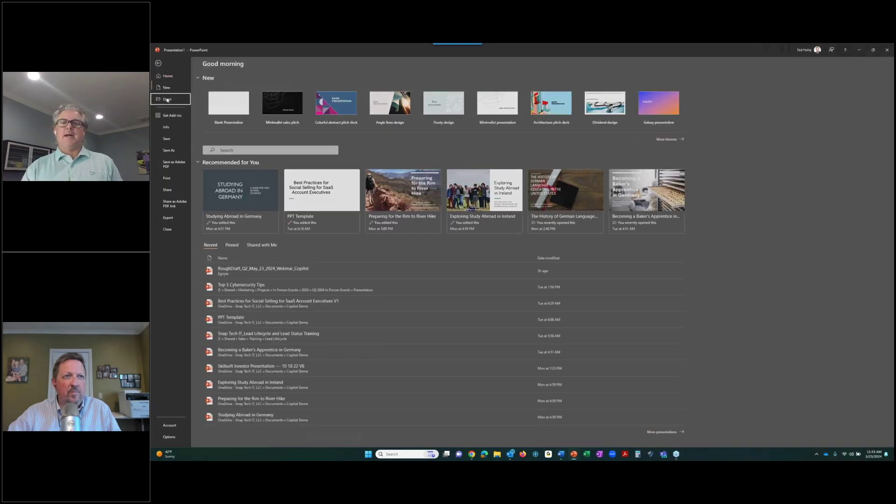
{"action": "left_click", "coordinate": [225, 229]}
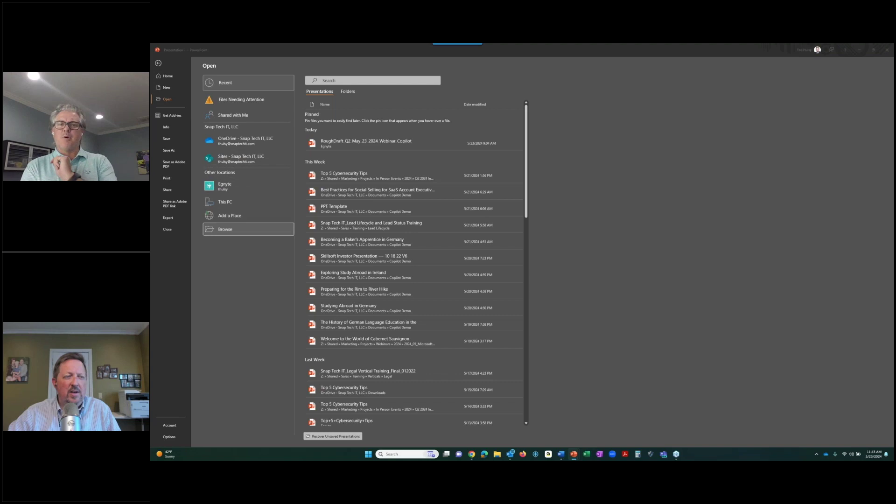
{"action": "double_click", "coordinate": [230, 90]}
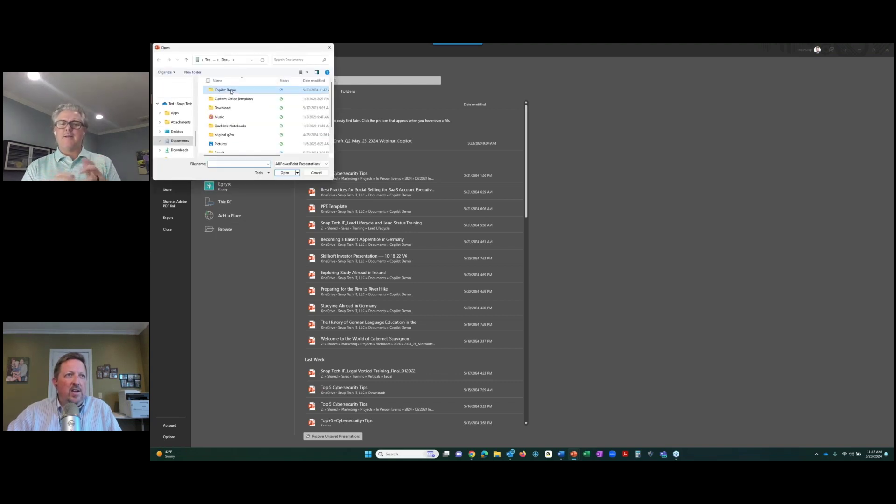
{"action": "left_click_drag", "start_coordinate": [307, 51], "coordinate": [322, 53]}
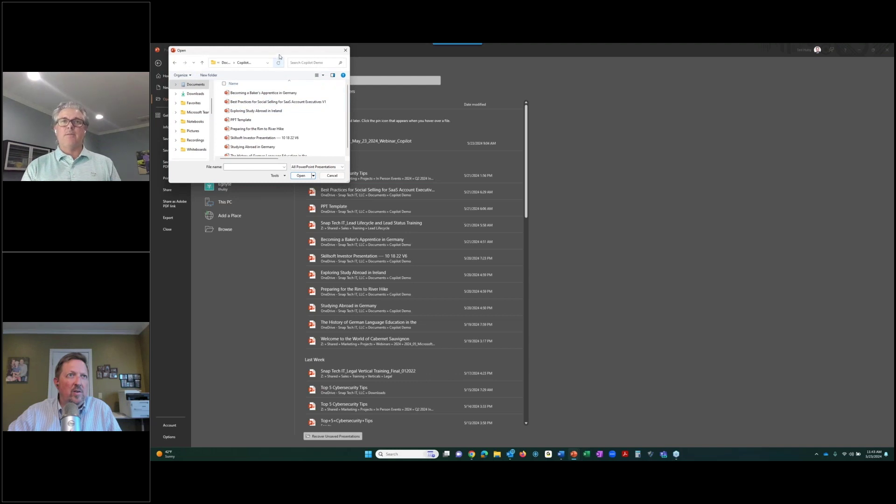
{"action": "left_click_drag", "start_coordinate": [280, 55], "coordinate": [280, 52]}
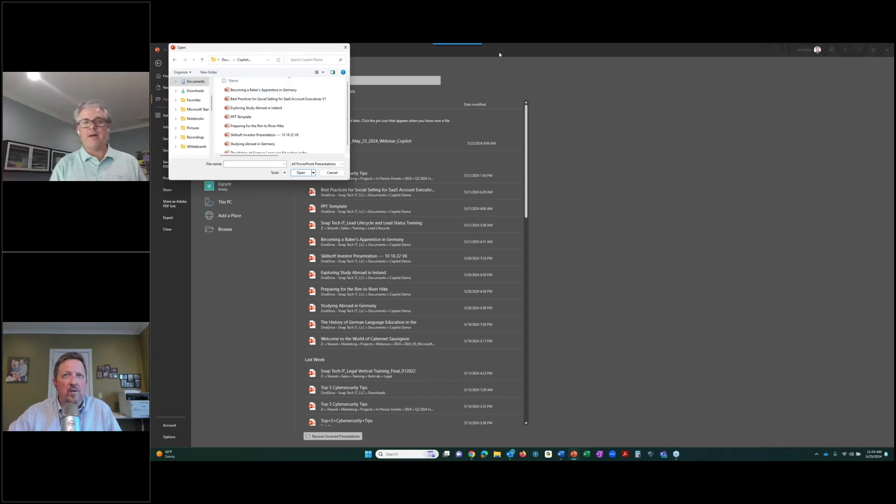
{"action": "left_click", "coordinate": [343, 173]}
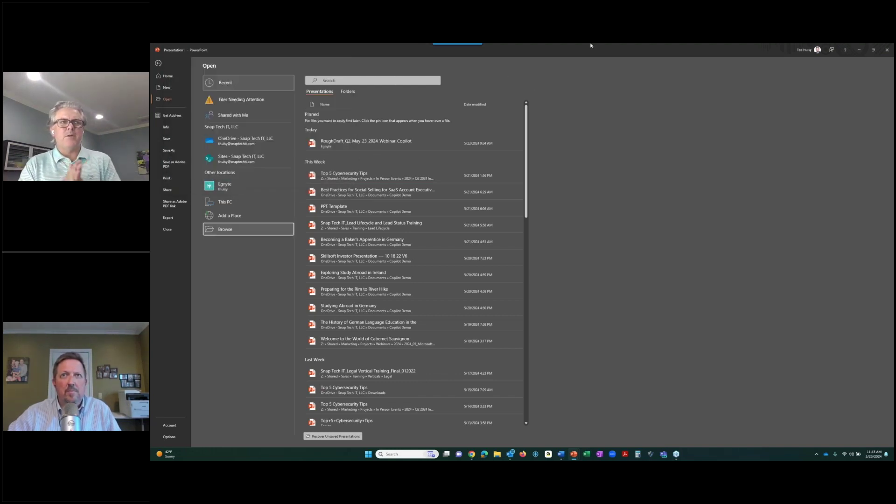
{"action": "left_click", "coordinate": [858, 50]}
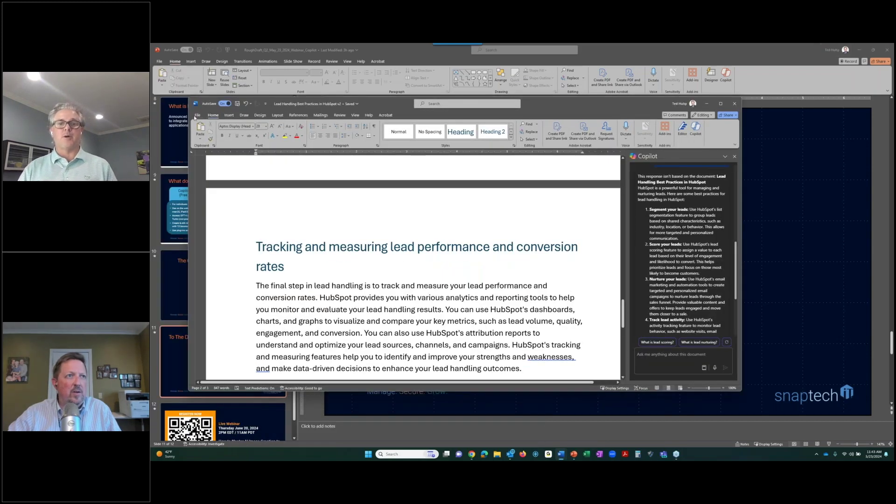
Step: Open Embracing-modernization-from-technical-debt-to-growth-report2.docx from the Copilot Demo folder, widening the Name column to find it
{"action": "left_click", "coordinate": [197, 116]}
{"action": "left_click", "coordinate": [202, 154]}
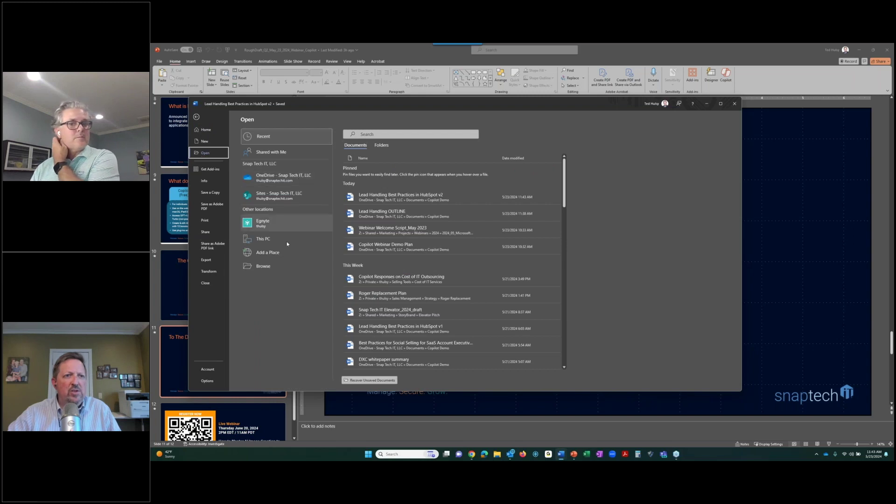
{"action": "left_click", "coordinate": [263, 266]}
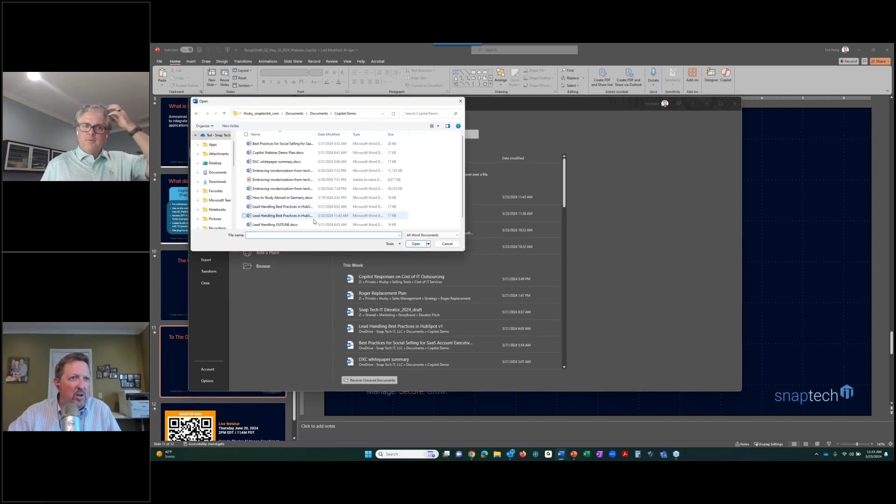
{"action": "left_click_drag", "start_coordinate": [317, 134], "coordinate": [381, 134]}
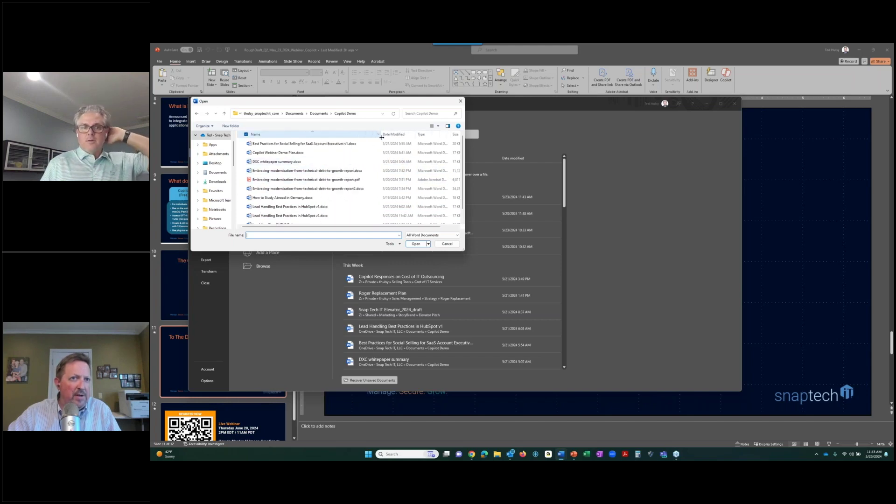
{"action": "left_click", "coordinate": [347, 189]}
{"action": "left_click", "coordinate": [414, 244]}
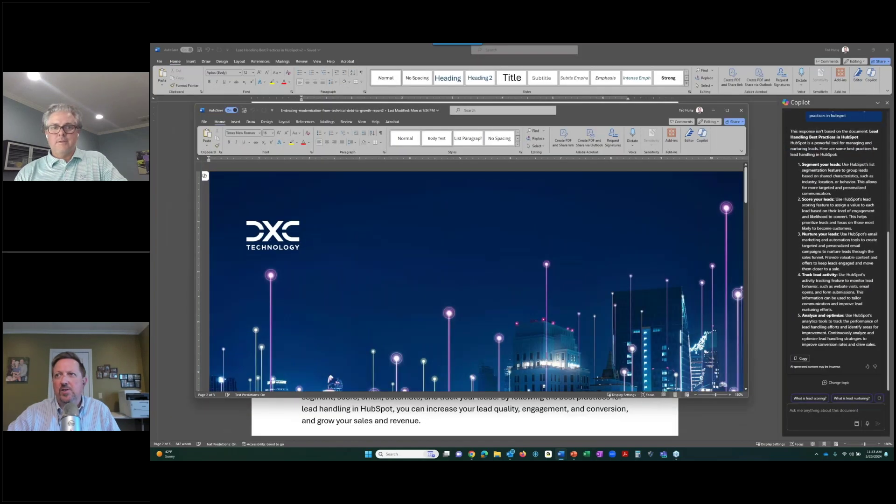
Step: Maximize the DXC report window, open the Copilot chat pane, and scroll down to page 11
{"action": "left_click", "coordinate": [727, 110]}
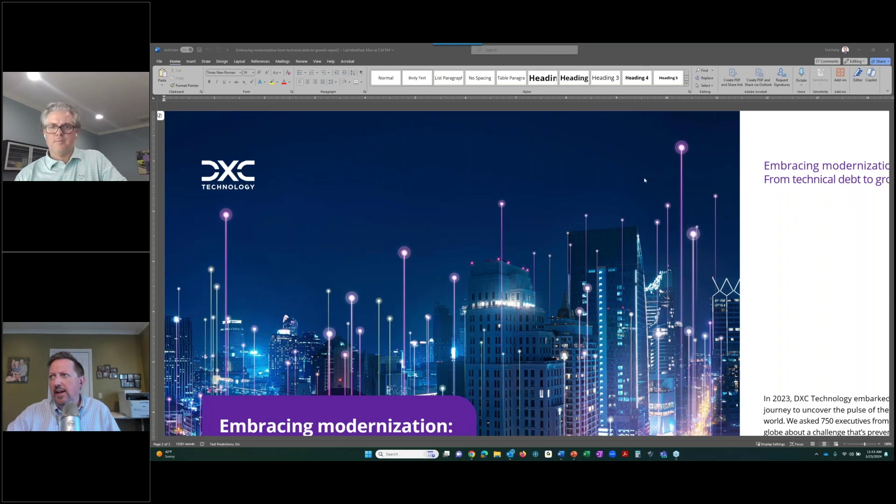
{"action": "left_click", "coordinate": [870, 77]}
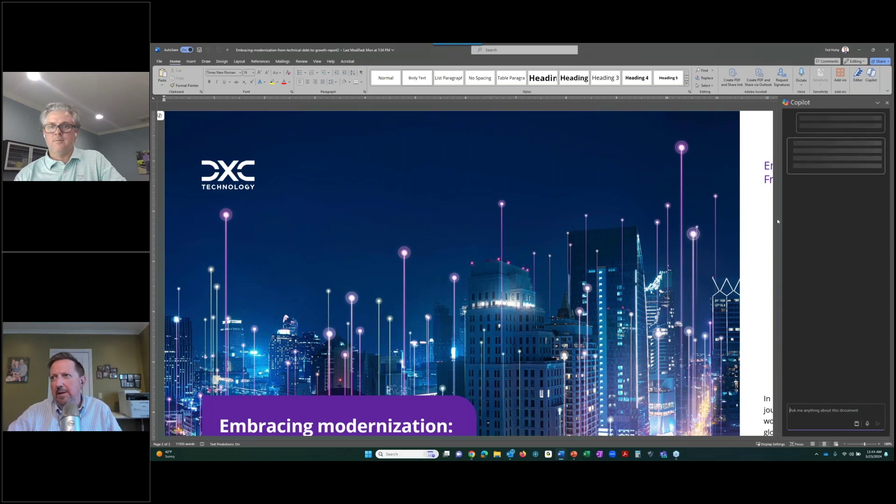
{"action": "scroll", "coordinate": [774, 224], "scroll_direction": "down", "scroll_amount": 3}
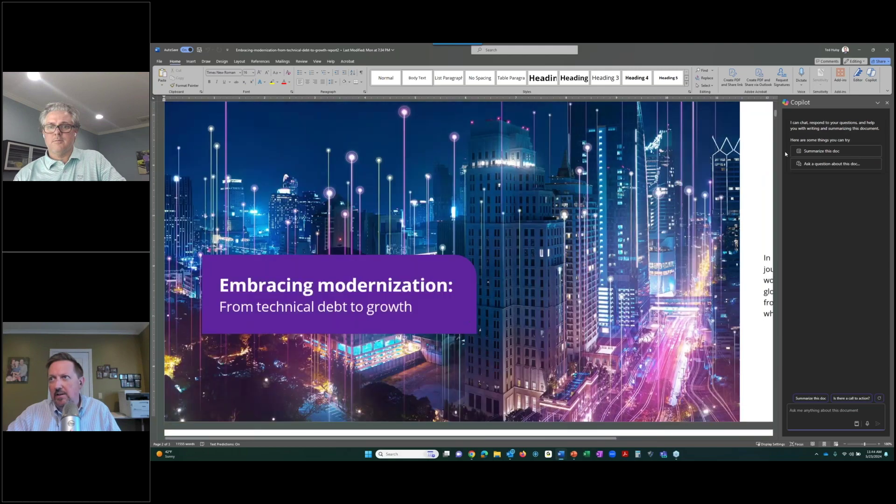
{"action": "left_click_drag", "start_coordinate": [775, 113], "coordinate": [775, 310]}
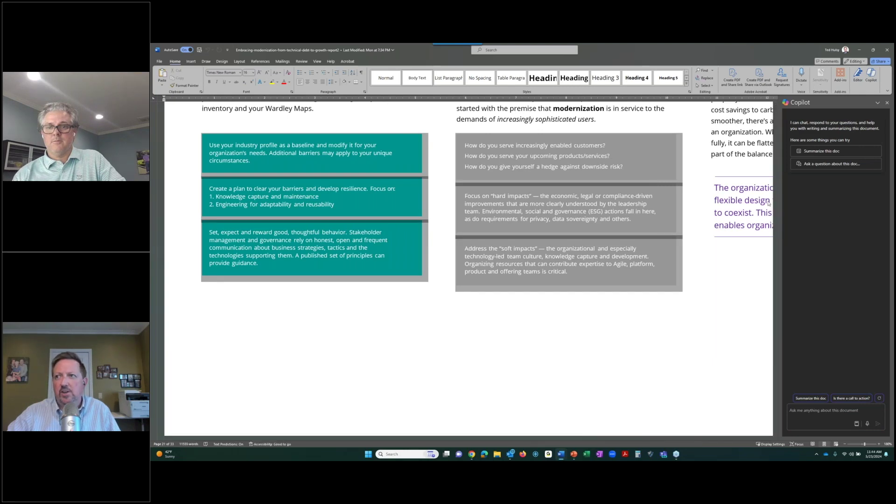
Step: Ask Copilot to 'Summarize this doc' for the DXC modernization report
{"action": "left_click", "coordinate": [824, 154]}
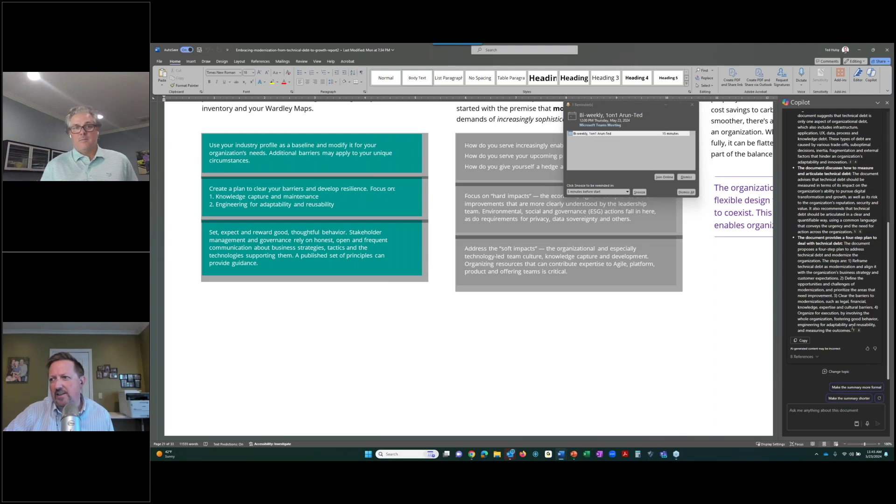
Step: Check the report passages behind summary citations 7, 6 and 5, dismiss the Outlook reminder, and minimize the report
{"action": "mouse_move", "coordinate": [857, 330]}
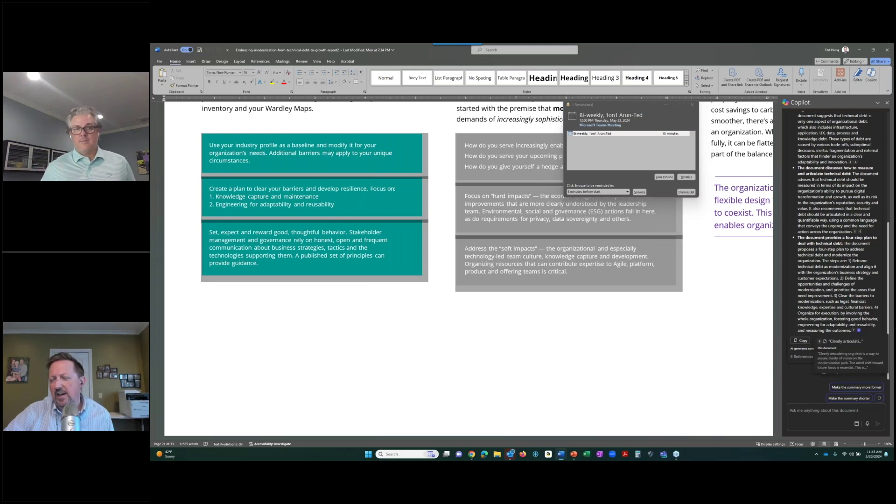
{"action": "left_click", "coordinate": [860, 331]}
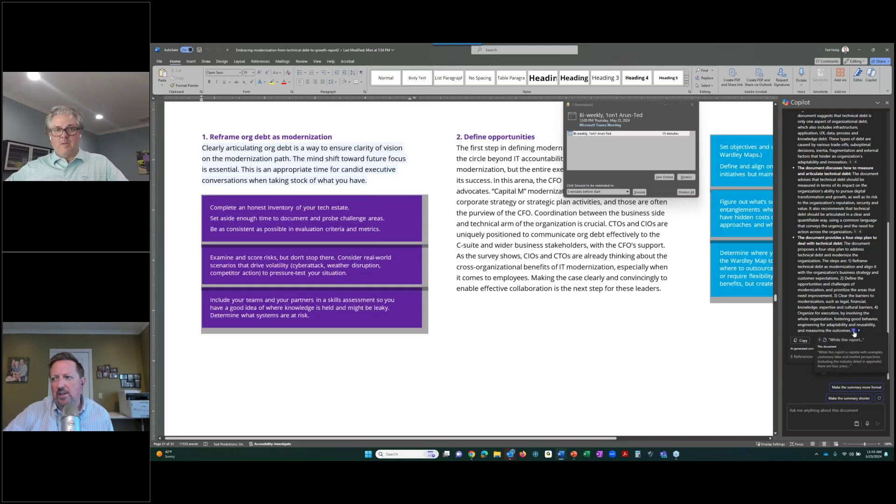
{"action": "left_click", "coordinate": [854, 331]}
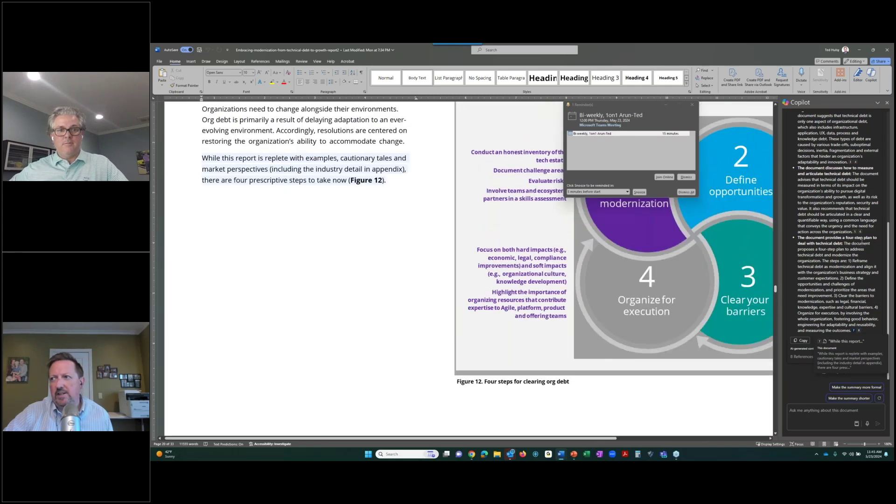
{"action": "left_click", "coordinate": [860, 232]}
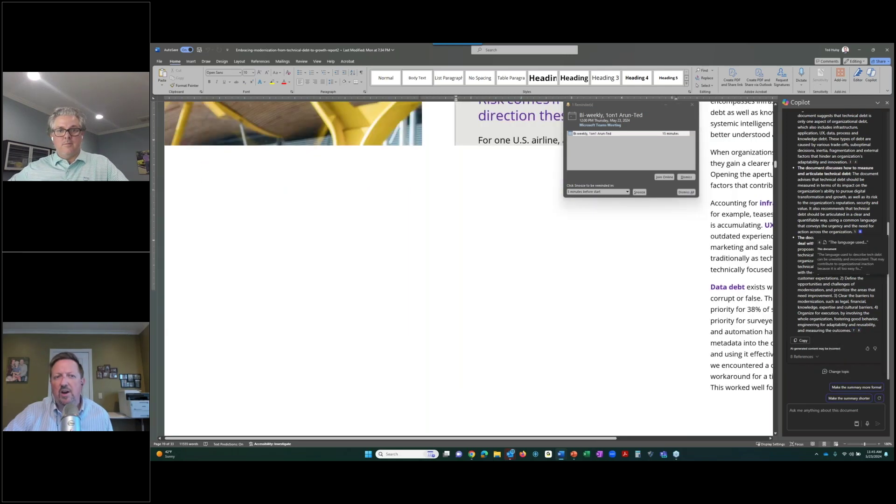
{"action": "left_click", "coordinate": [855, 232]}
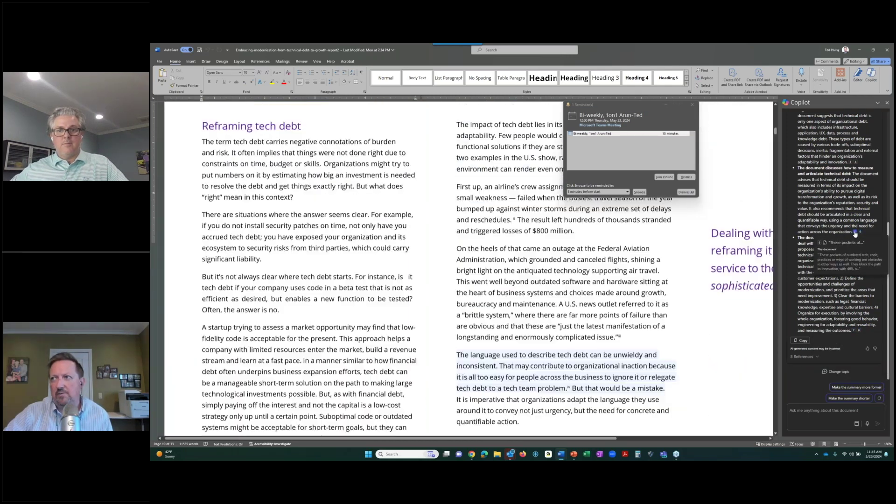
{"action": "left_click", "coordinate": [855, 162]}
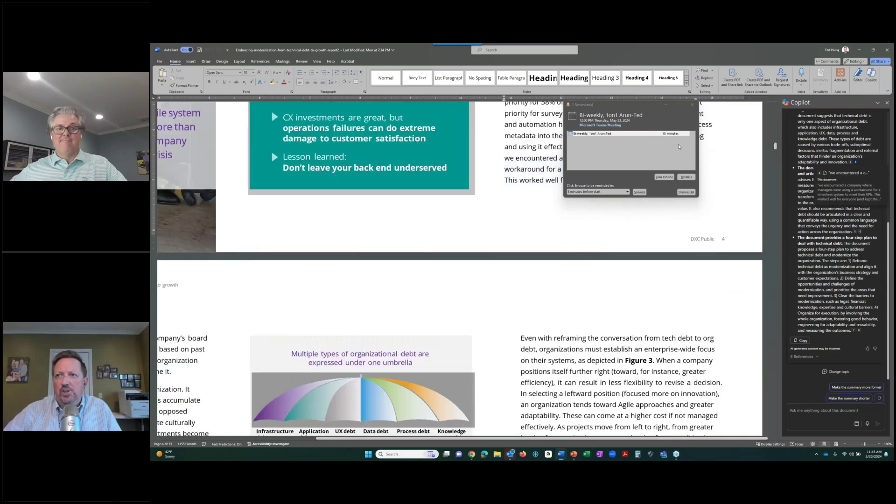
{"action": "left_click", "coordinate": [686, 177]}
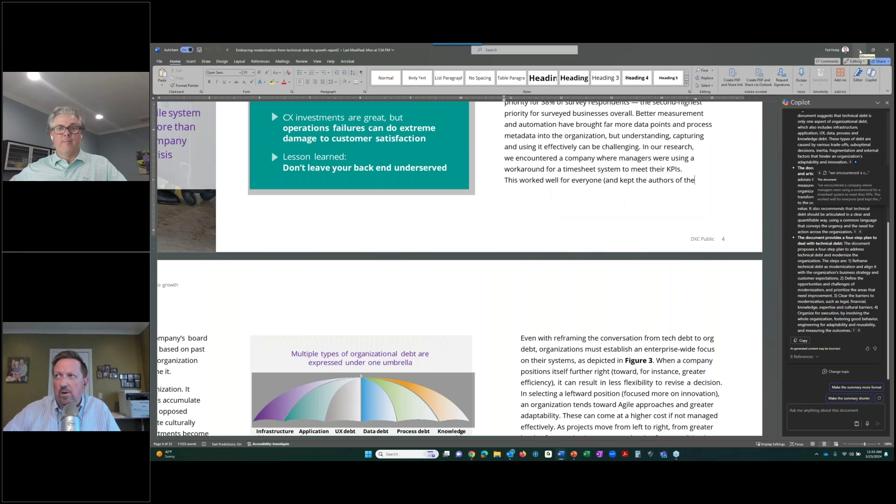
{"action": "left_click", "coordinate": [859, 50]}
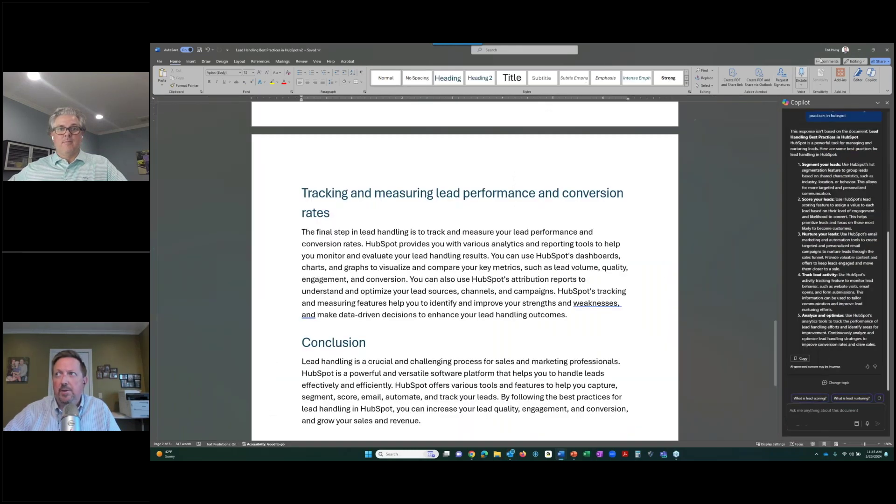
Step: Minimize the HubSpot document and create blank Presentation2 with Copilot's pane open
{"action": "left_click", "coordinate": [859, 50]}
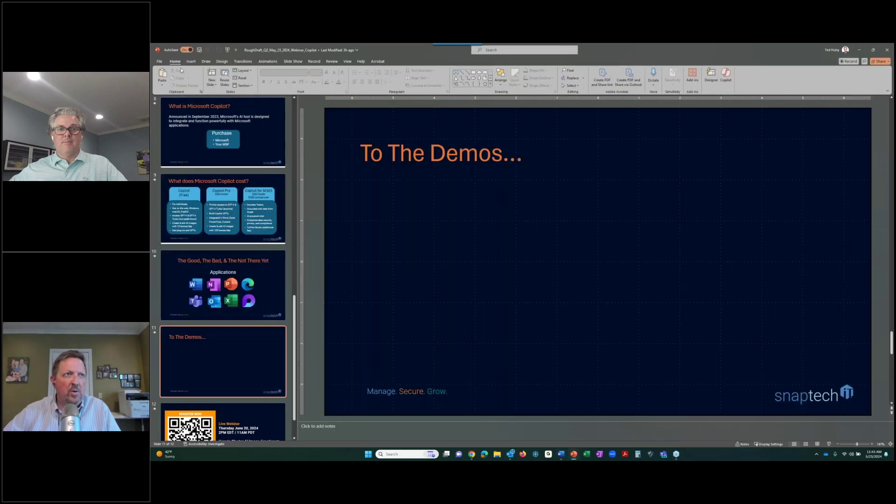
{"action": "left_click", "coordinate": [159, 61]}
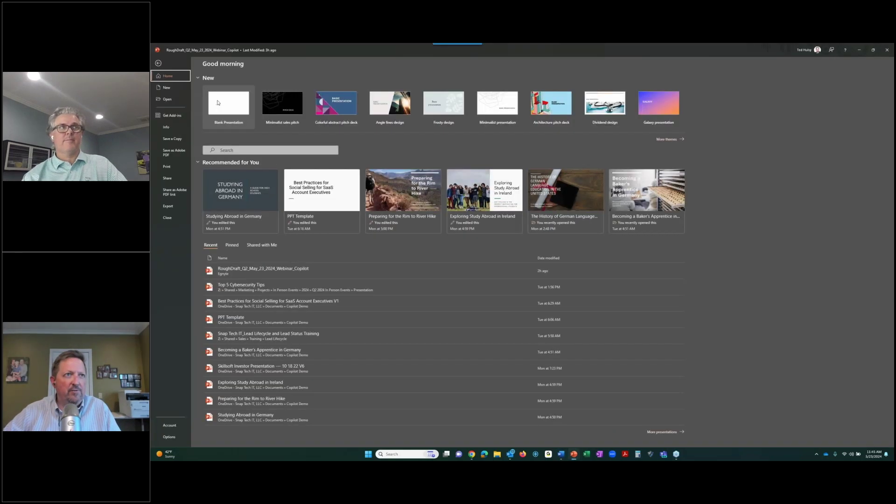
{"action": "left_click", "coordinate": [219, 103]}
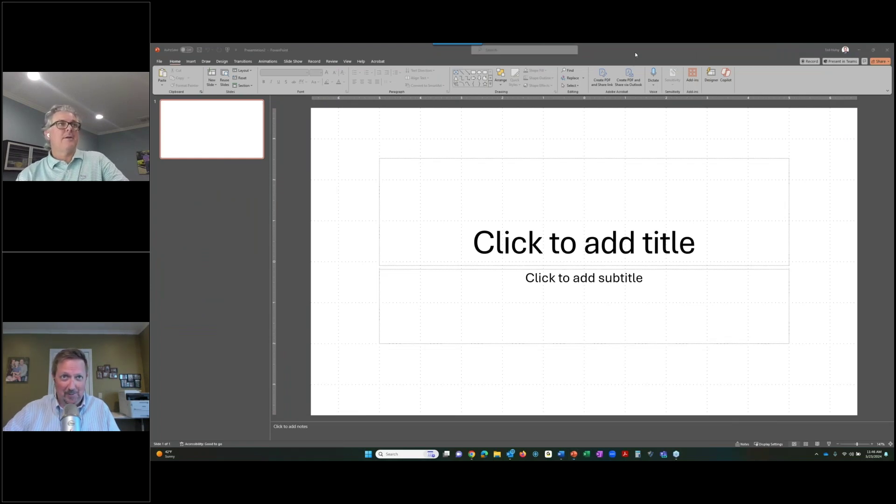
{"action": "left_click", "coordinate": [575, 117]}
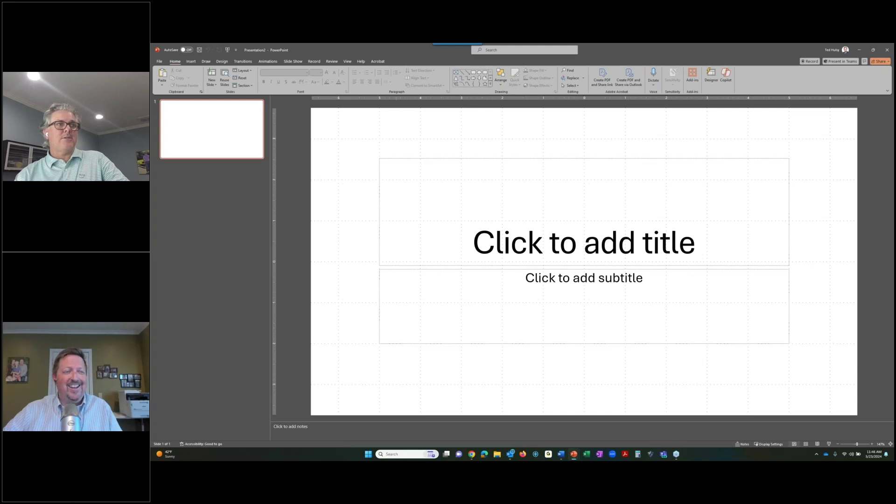
{"action": "left_click", "coordinate": [726, 76]}
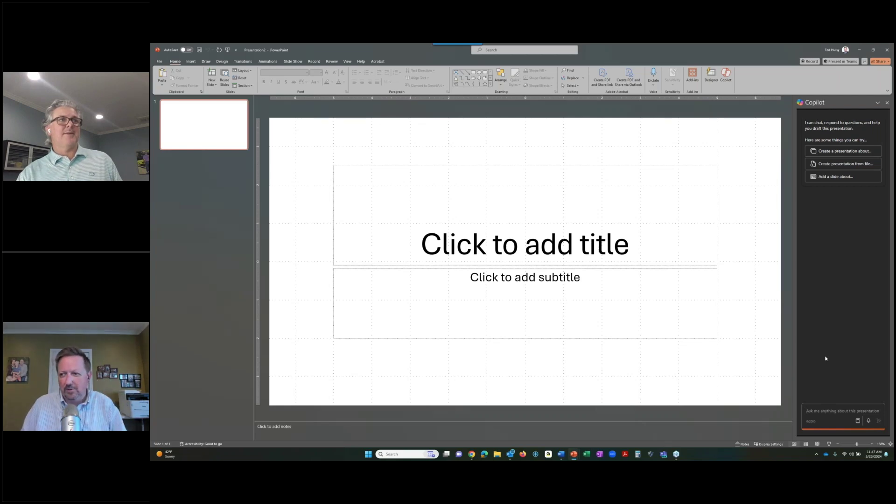
Step: Ask Copilot to 'Create a presentation about visiting every baseball park in the united state'
{"action": "type", "text": "Create"}
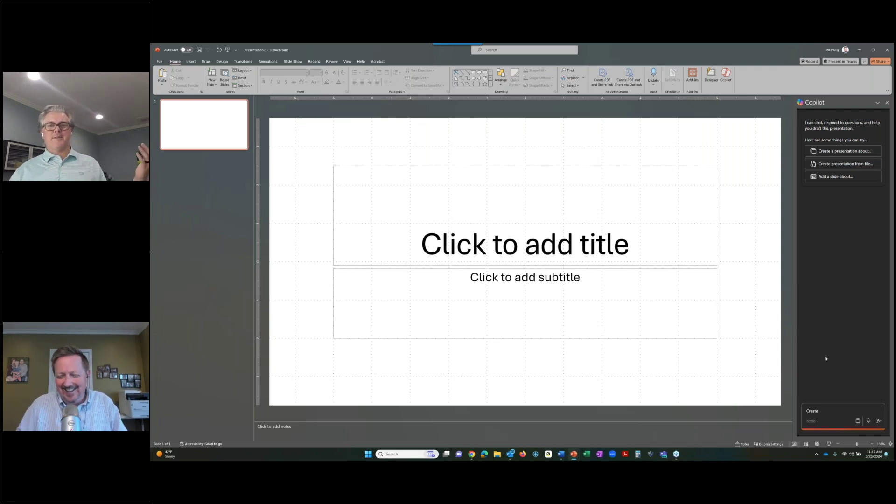
{"action": "type", "text": "a"}
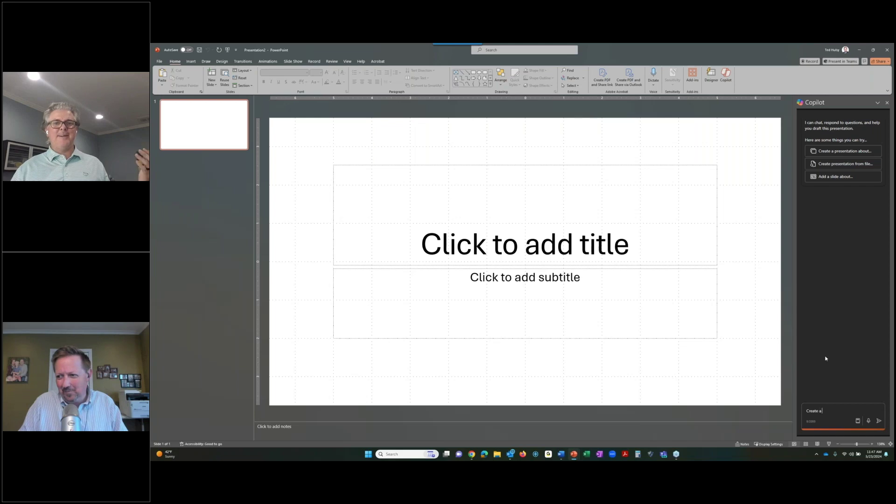
{"action": "type", "text": " presentation about visiting every"}
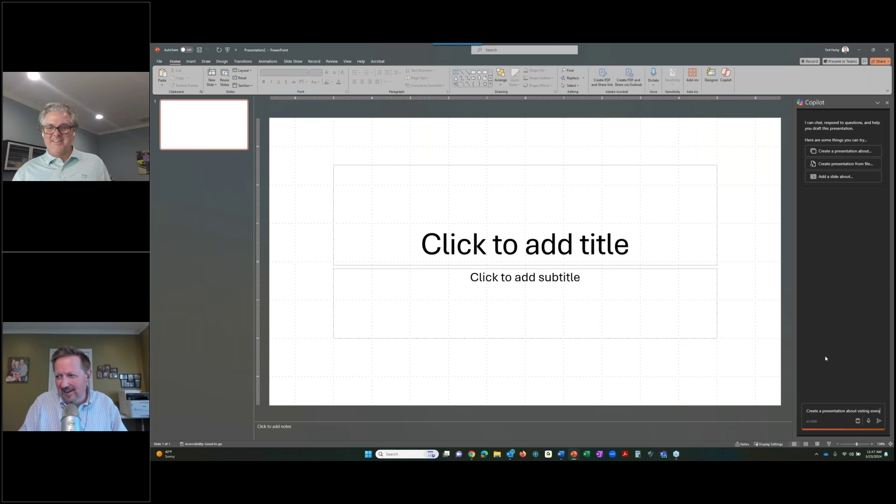
{"action": "type", "text": " b"}
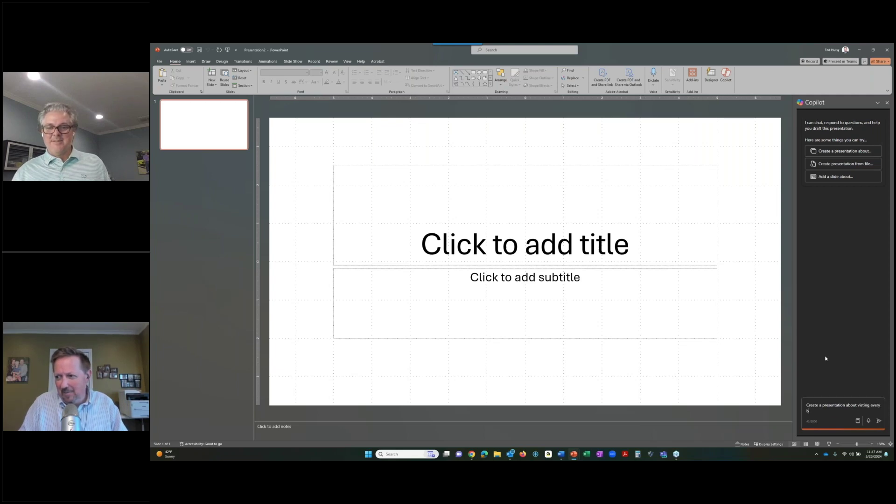
{"action": "type", "text": "aseball p"}
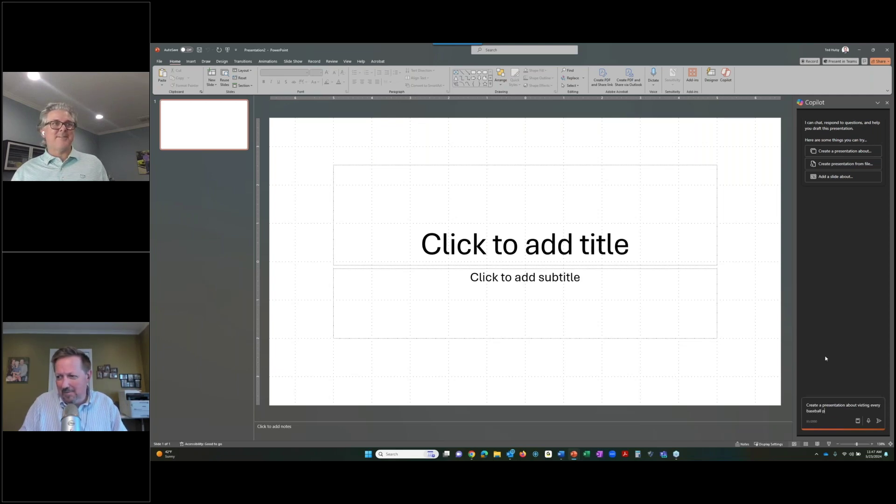
{"action": "type", "text": "ark in the"}
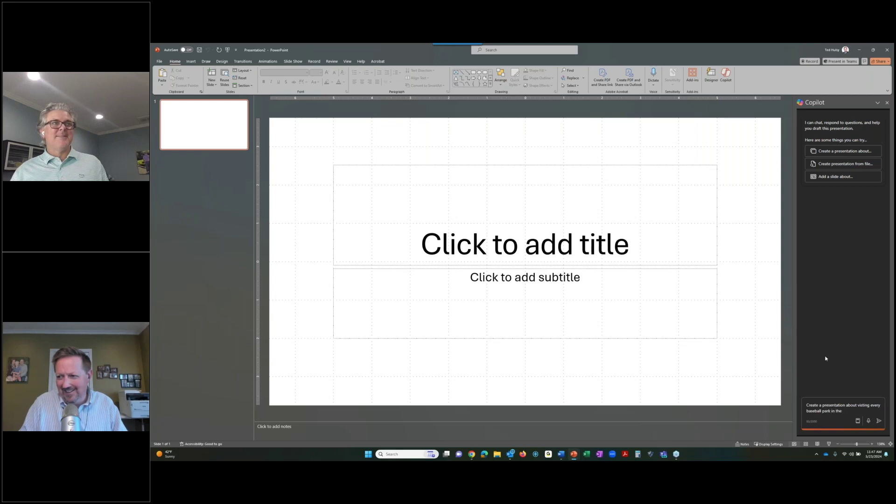
{"action": "type", "text": " u"}
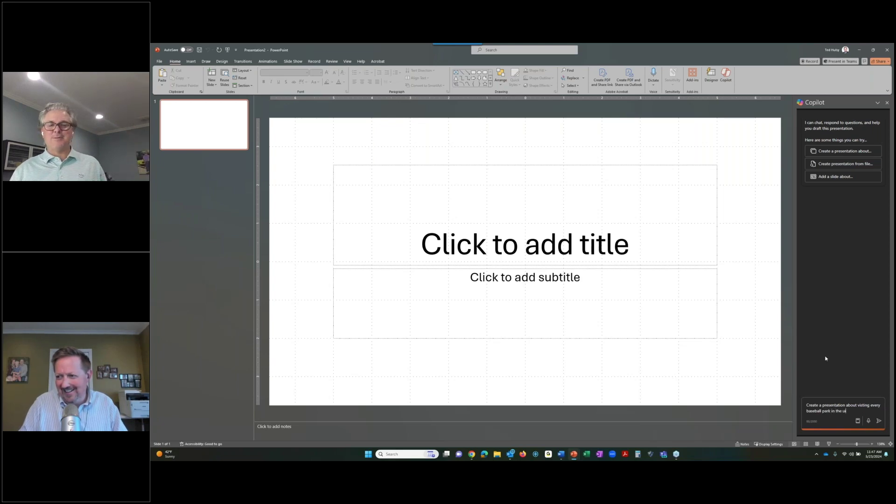
{"action": "type", "text": "nited states"}
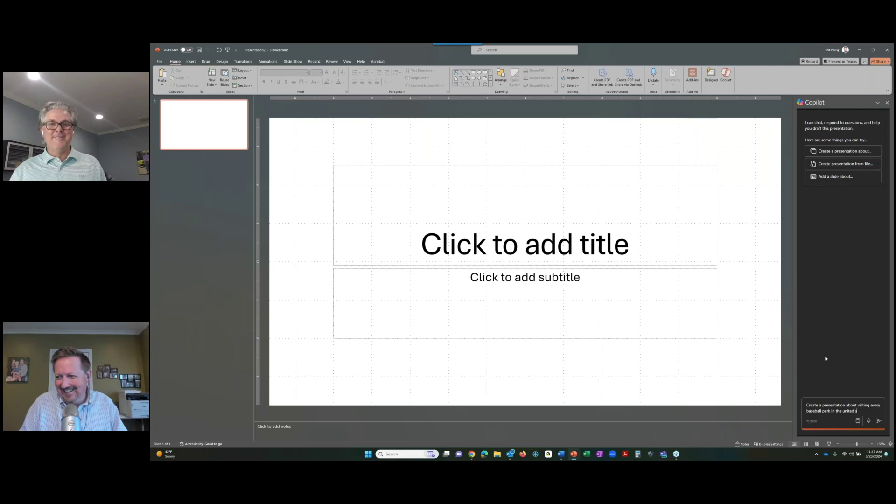
{"action": "left_click", "coordinate": [878, 420]}
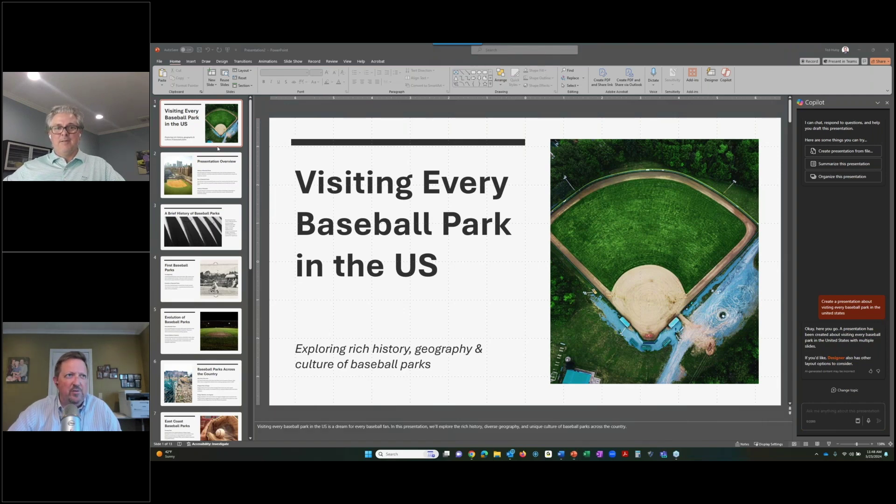
Step: Review the slides from Presentation Overview through East Coast Baseball Parks
{"action": "scroll", "coordinate": [212, 158], "scroll_direction": "down", "scroll_amount": 3}
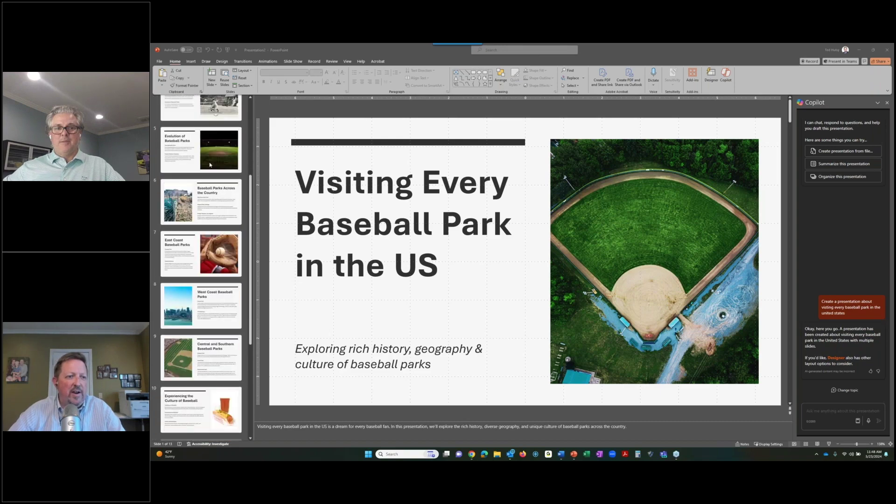
{"action": "scroll", "coordinate": [210, 164], "scroll_direction": "down", "scroll_amount": 3}
{"action": "scroll", "coordinate": [209, 164], "scroll_direction": "up", "scroll_amount": 6}
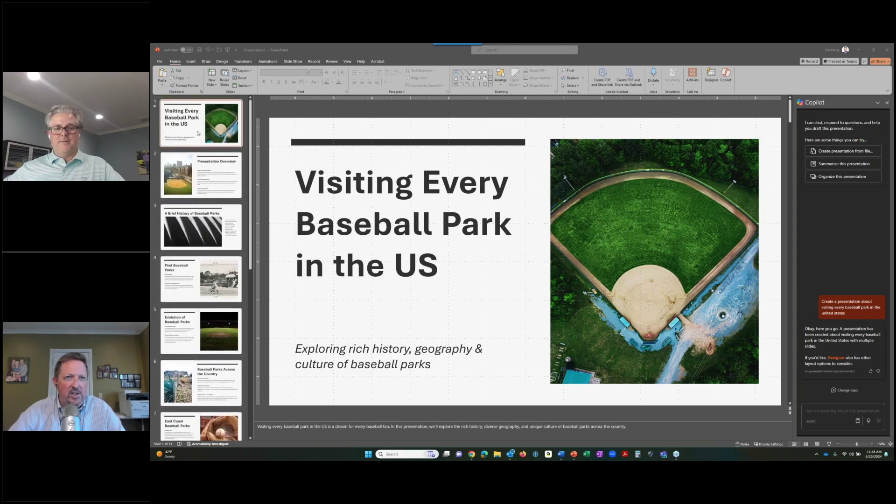
{"action": "left_click", "coordinate": [205, 177]}
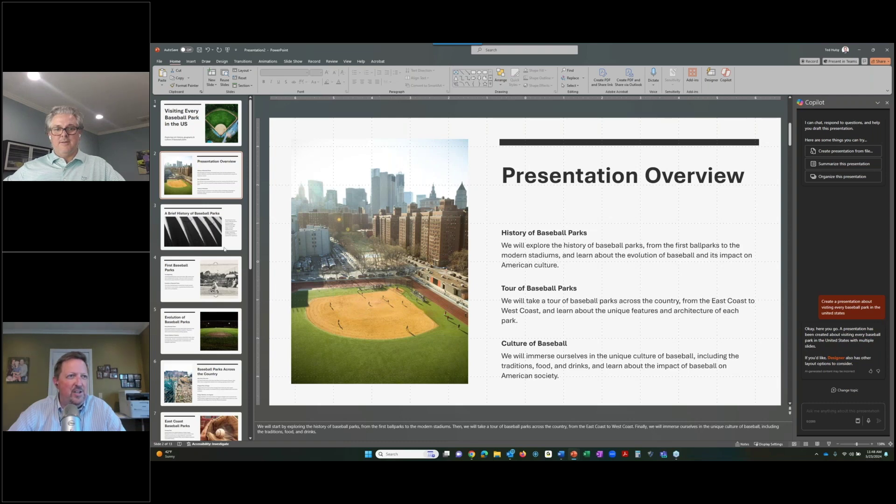
{"action": "left_click", "coordinate": [201, 235]}
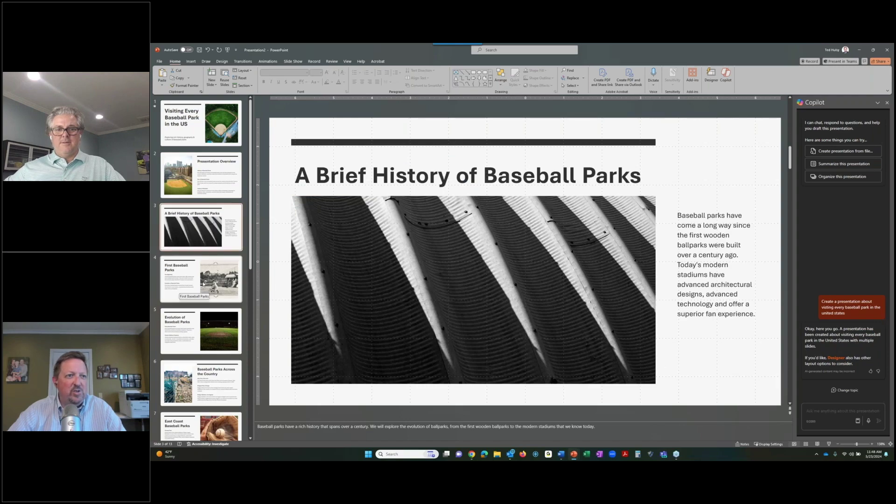
{"action": "left_click", "coordinate": [207, 289]}
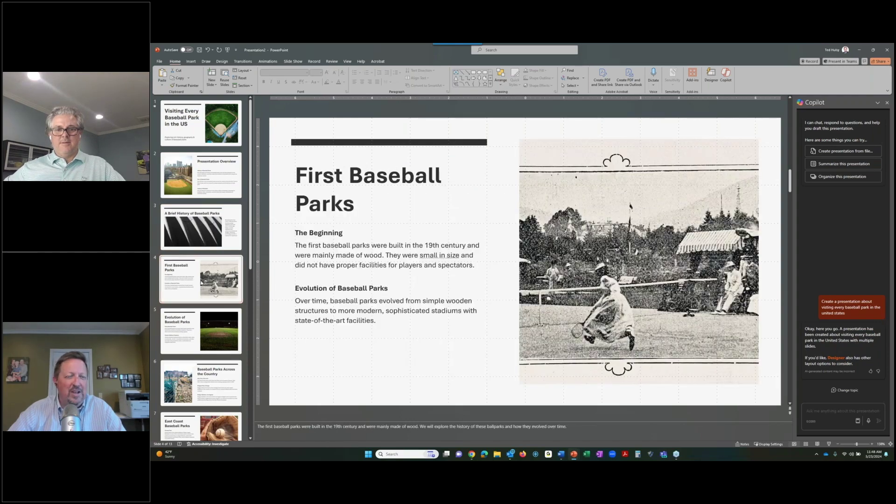
{"action": "left_click", "coordinate": [204, 310]}
{"action": "scroll", "coordinate": [203, 305], "scroll_direction": "down", "scroll_amount": 2}
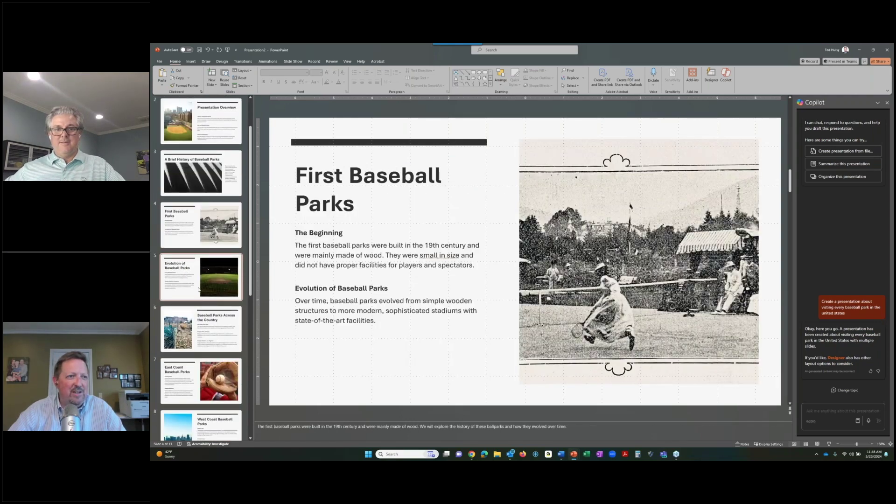
{"action": "left_click", "coordinate": [201, 304]}
{"action": "scroll", "coordinate": [201, 289], "scroll_direction": "down", "scroll_amount": 2}
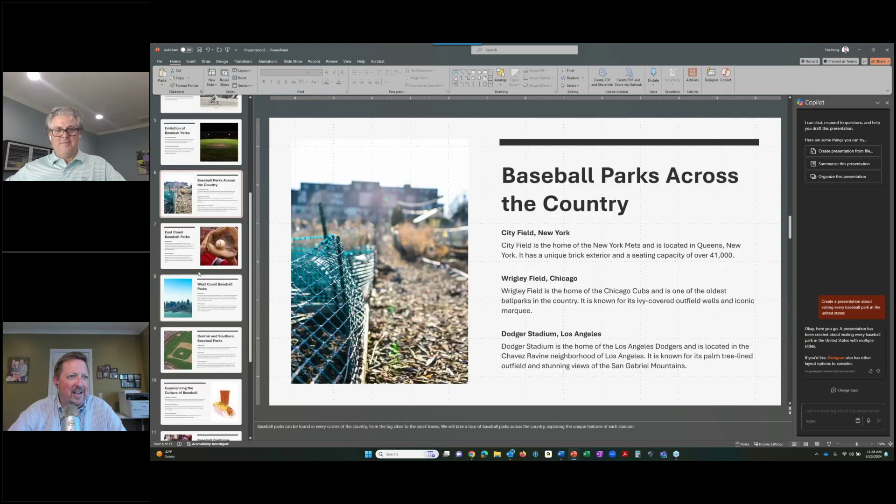
{"action": "left_click", "coordinate": [194, 252]}
Step: Continue through the West Coast, Central and Southern, Culture, Traditions and Food and Drinks slides
{"action": "scroll", "coordinate": [198, 257], "scroll_direction": "down", "scroll_amount": 1}
{"action": "left_click", "coordinate": [198, 248]}
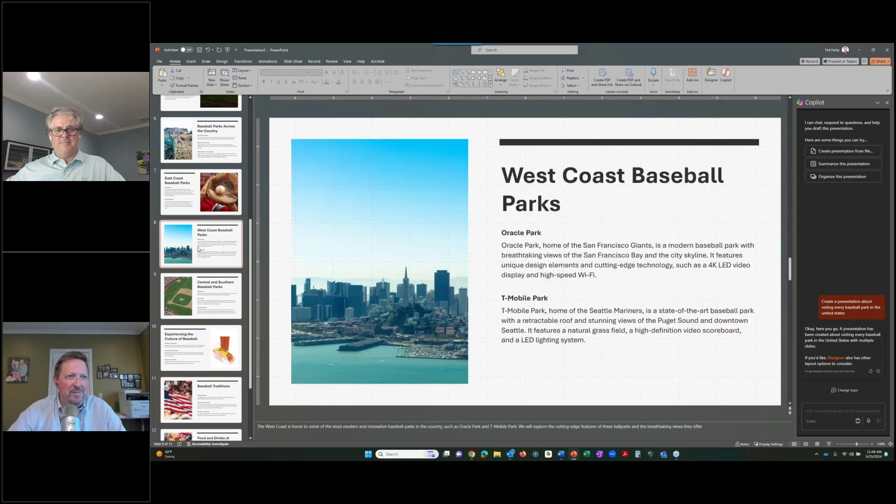
{"action": "key", "text": "Up"}
{"action": "left_click", "coordinate": [199, 253]}
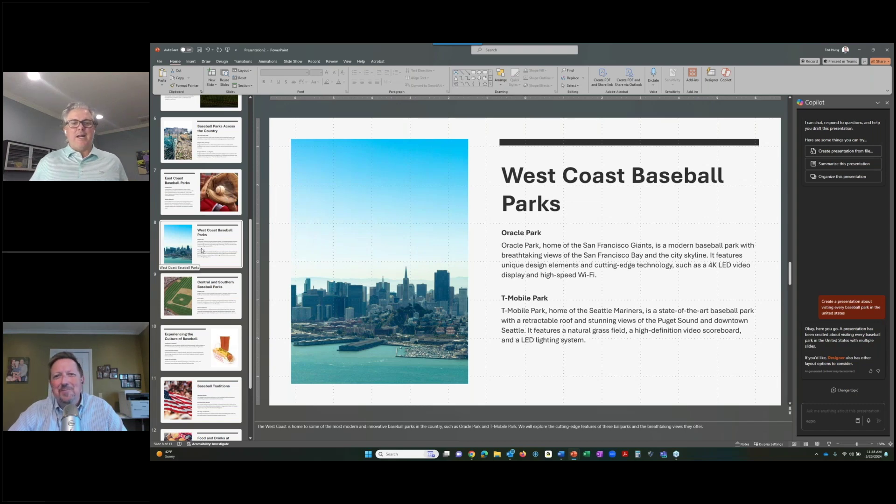
{"action": "scroll", "coordinate": [201, 251], "scroll_direction": "down", "scroll_amount": 1}
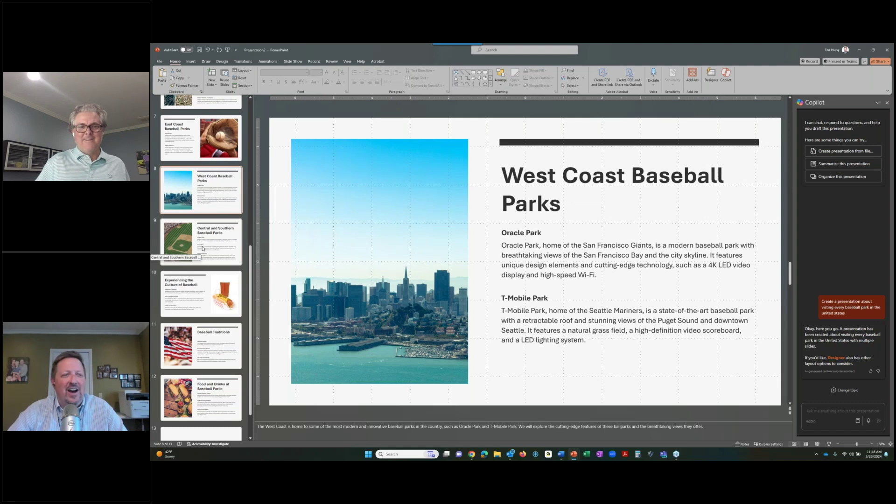
{"action": "left_click", "coordinate": [204, 250]}
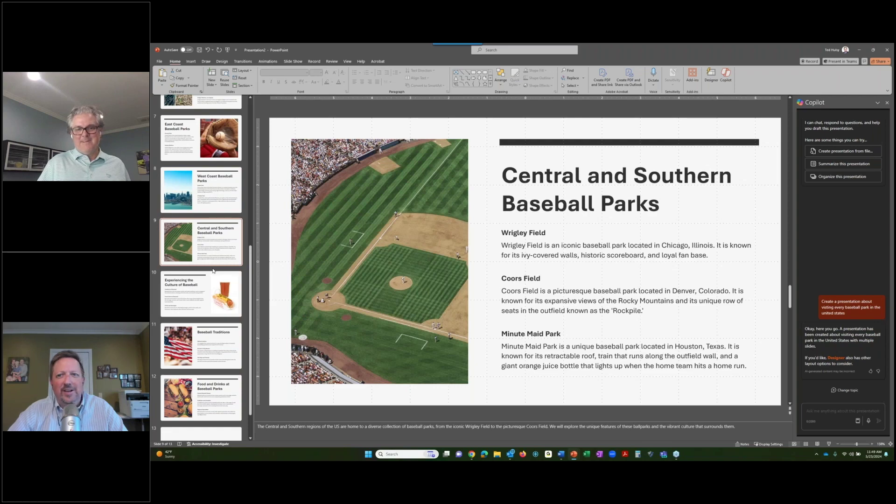
{"action": "left_click", "coordinate": [206, 293]}
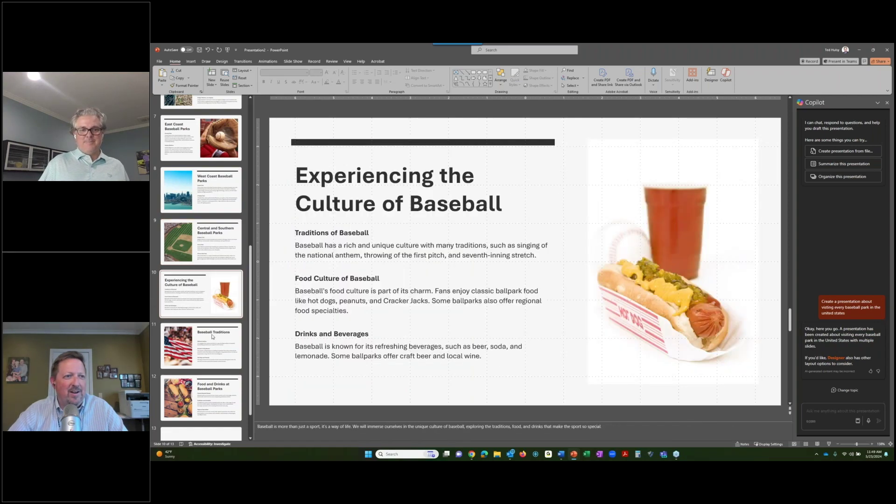
{"action": "left_click", "coordinate": [210, 341]}
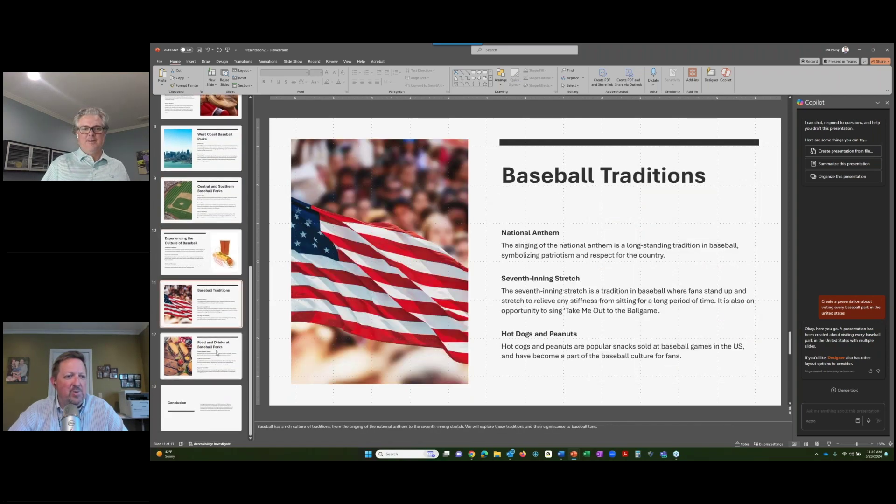
{"action": "left_click", "coordinate": [216, 353]}
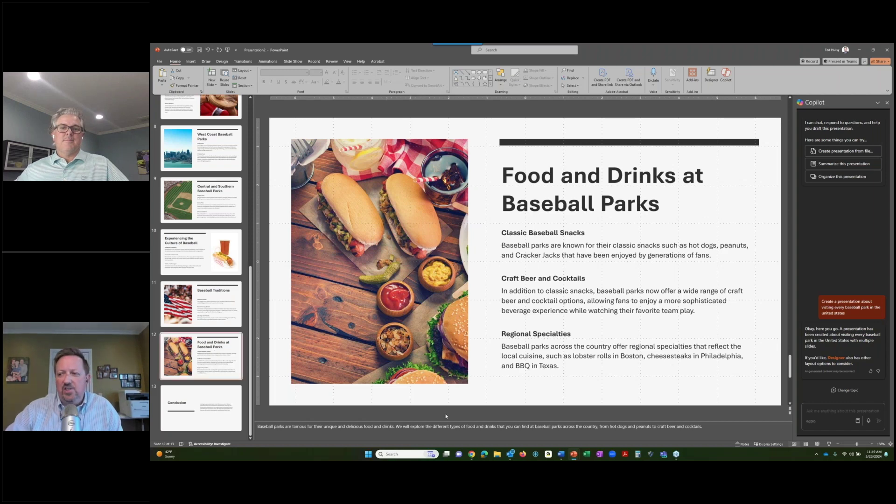
Step: Flip back to the Presentation Overview slide, then close the baseball deck without saving
{"action": "left_click", "coordinate": [811, 417]}
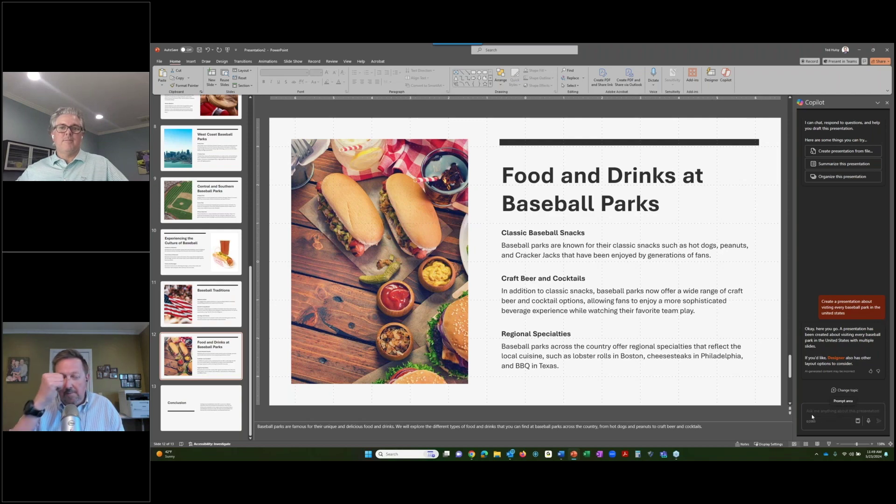
{"action": "left_click", "coordinate": [221, 258]}
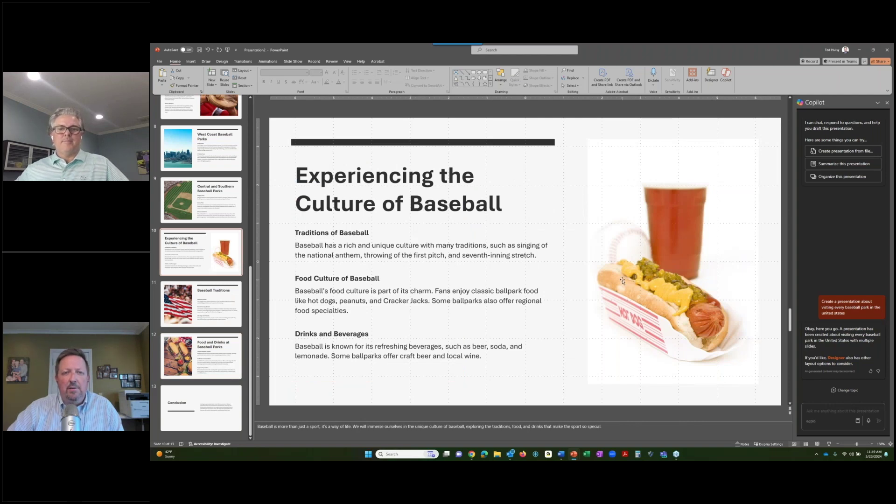
{"action": "key", "text": "Up"}
{"action": "key", "text": "Up"}
{"action": "key", "text": "Up"}
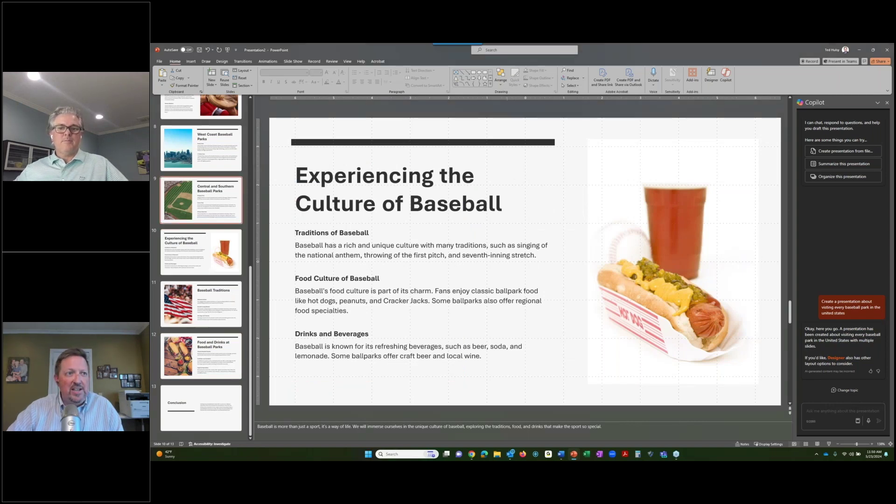
{"action": "key", "text": "Up"}
{"action": "key", "text": "Up"}
{"action": "key", "text": "Up"}
{"action": "key", "text": "Up"}
{"action": "key", "text": "Up"}
{"action": "scroll", "coordinate": [238, 224], "scroll_direction": "down", "scroll_amount": 5}
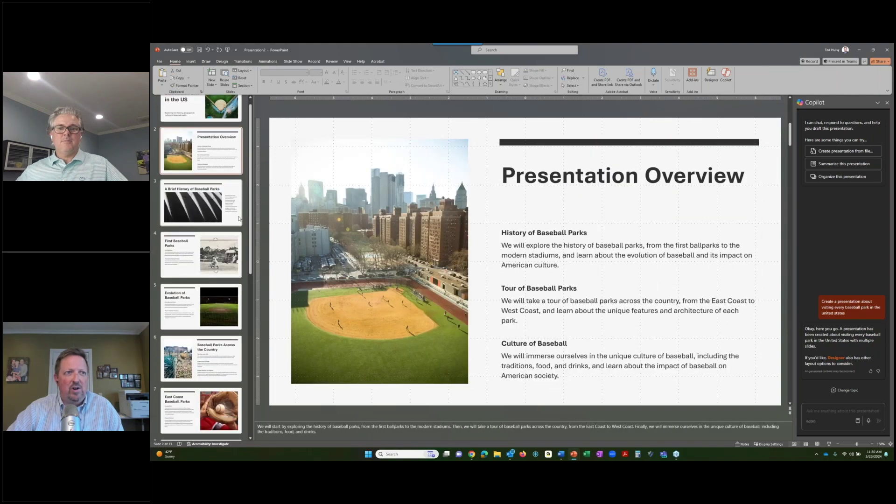
{"action": "scroll", "coordinate": [238, 223], "scroll_direction": "down", "scroll_amount": 1}
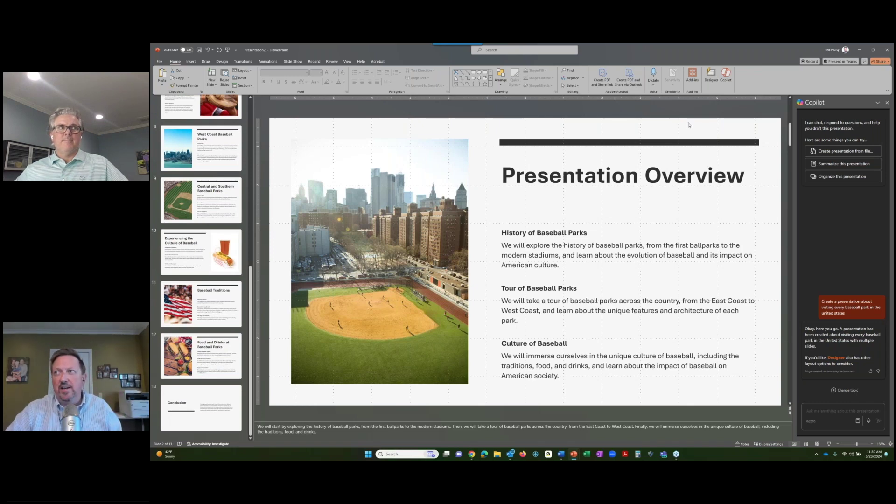
{"action": "left_click", "coordinate": [887, 51]}
{"action": "left_click", "coordinate": [544, 316]}
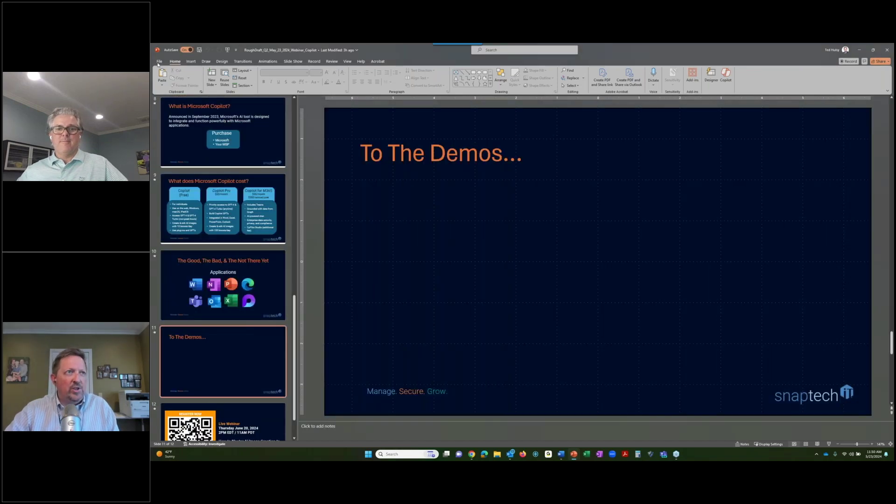
Step: Create blank Presentation3 from File > New and show the Copilot pane beside it
{"action": "left_click", "coordinate": [159, 62]}
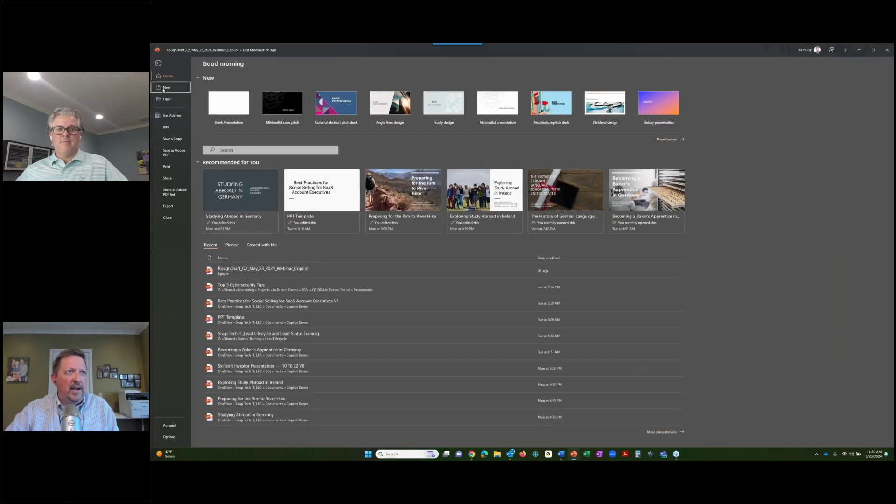
{"action": "left_click", "coordinate": [178, 89]}
{"action": "left_click", "coordinate": [224, 94]}
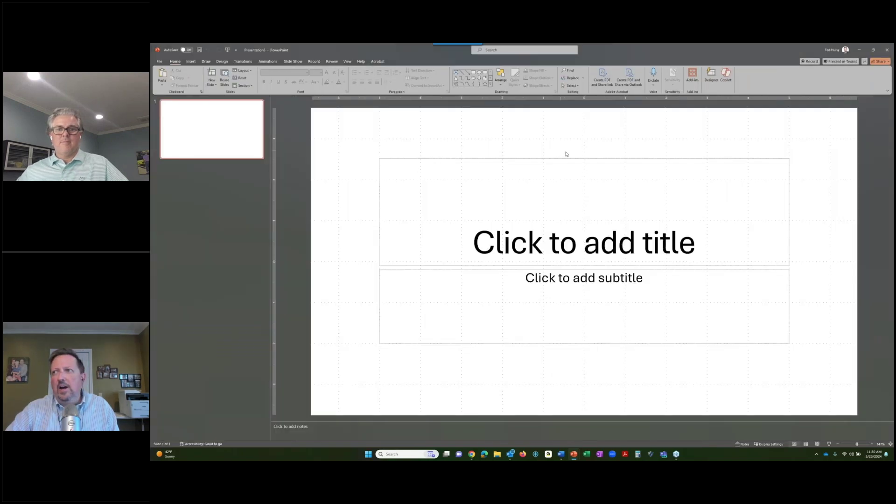
{"action": "left_click", "coordinate": [725, 74]}
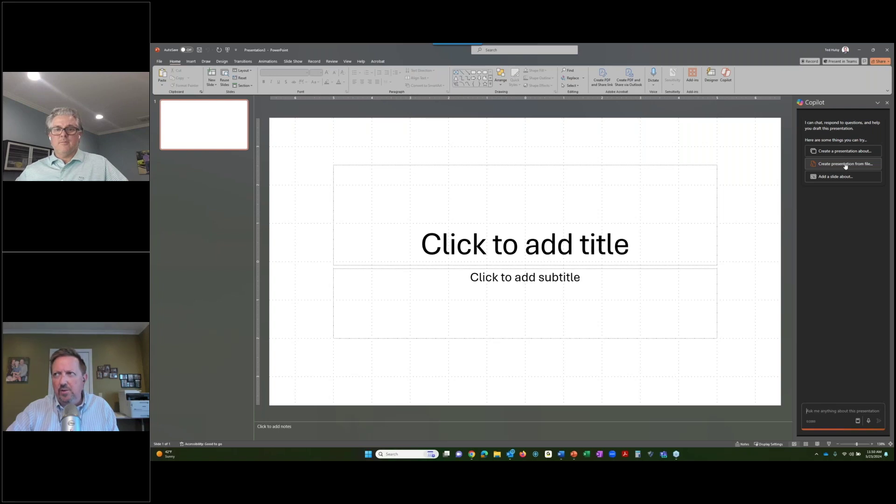
Step: Have Copilot build a presentation from the Best Practices for Social Selling for SaaS Account Executives v1 document
{"action": "left_click", "coordinate": [845, 163]}
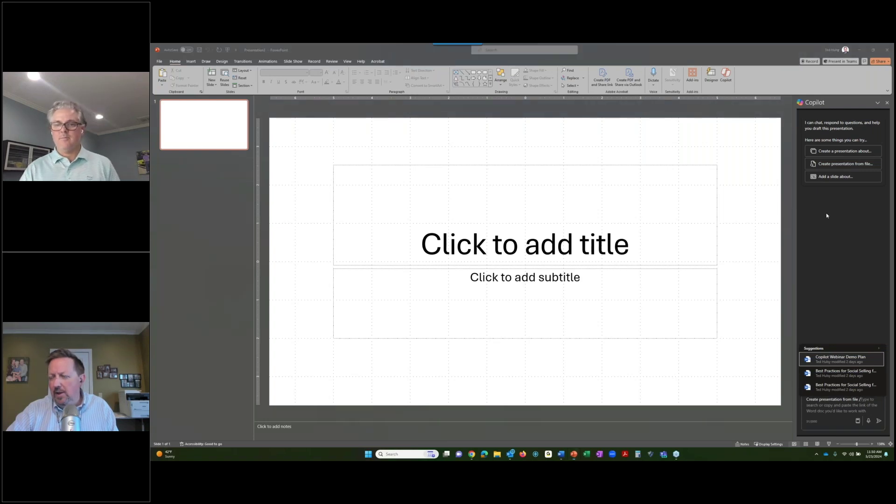
{"action": "left_click", "coordinate": [838, 374]}
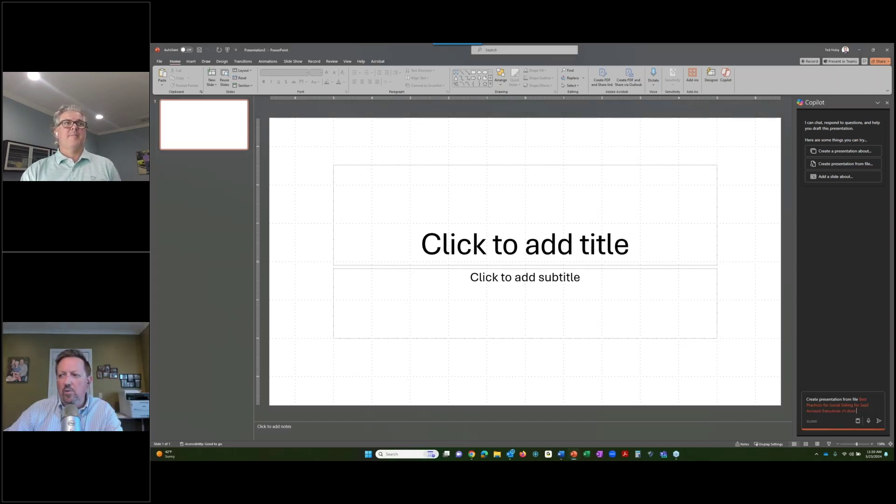
{"action": "left_click", "coordinate": [878, 422]}
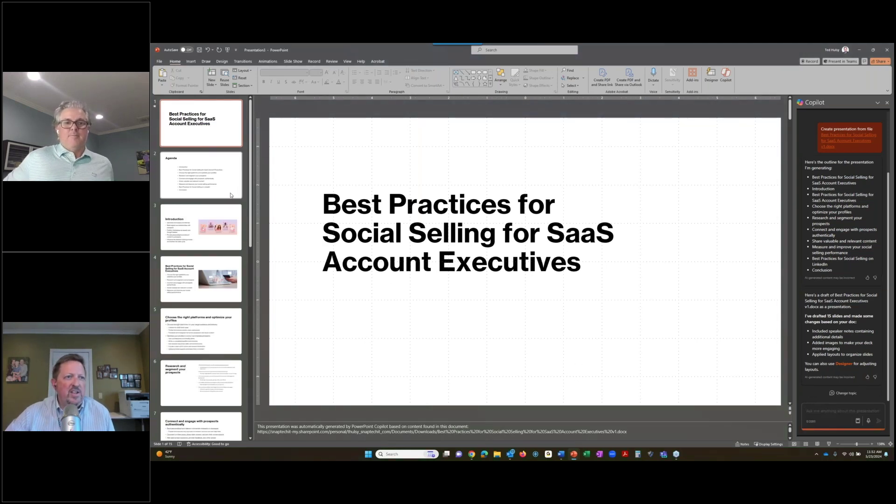
Step: Review the Agenda, Introduction, overview and Research and segment your prospects slides
{"action": "scroll", "coordinate": [226, 240], "scroll_direction": "down", "scroll_amount": 1}
{"action": "scroll", "coordinate": [225, 239], "scroll_direction": "down", "scroll_amount": 6}
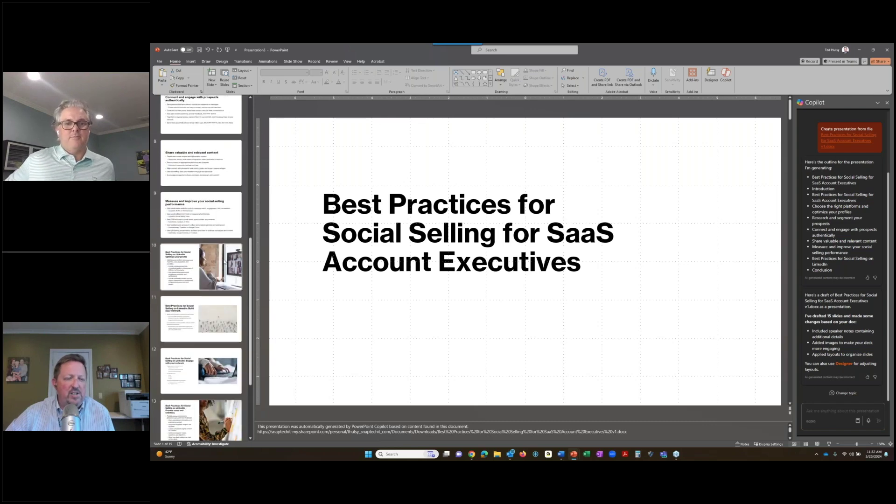
{"action": "scroll", "coordinate": [224, 263], "scroll_direction": "up", "scroll_amount": 7}
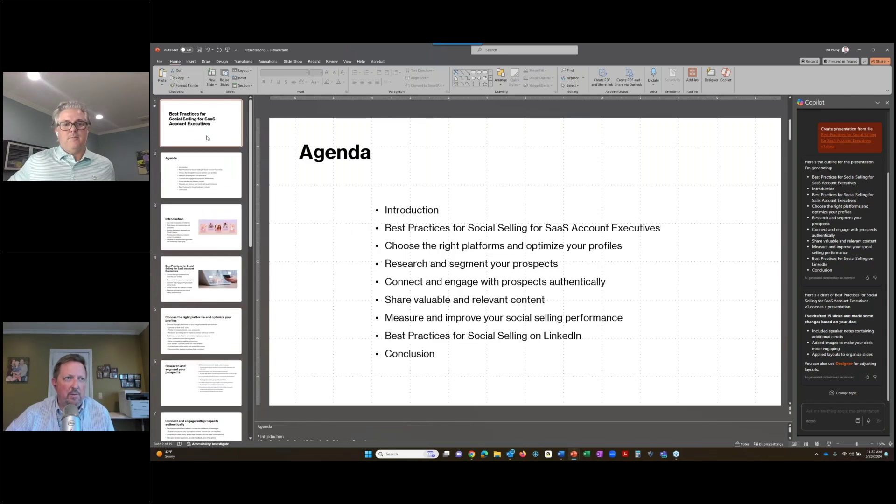
{"action": "left_click", "coordinate": [203, 176]}
{"action": "left_click", "coordinate": [205, 227]}
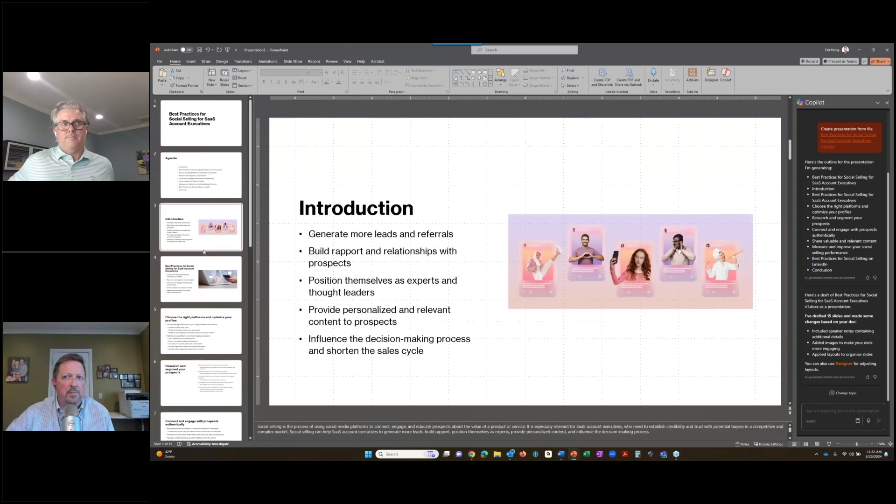
{"action": "left_click", "coordinate": [215, 282]}
{"action": "scroll", "coordinate": [214, 277], "scroll_direction": "down", "scroll_amount": 1}
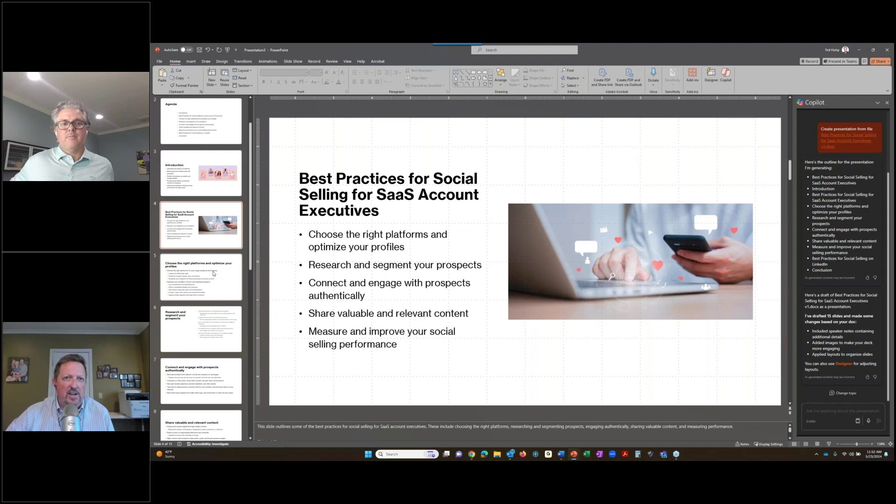
{"action": "scroll", "coordinate": [213, 274], "scroll_direction": "down", "scroll_amount": 2}
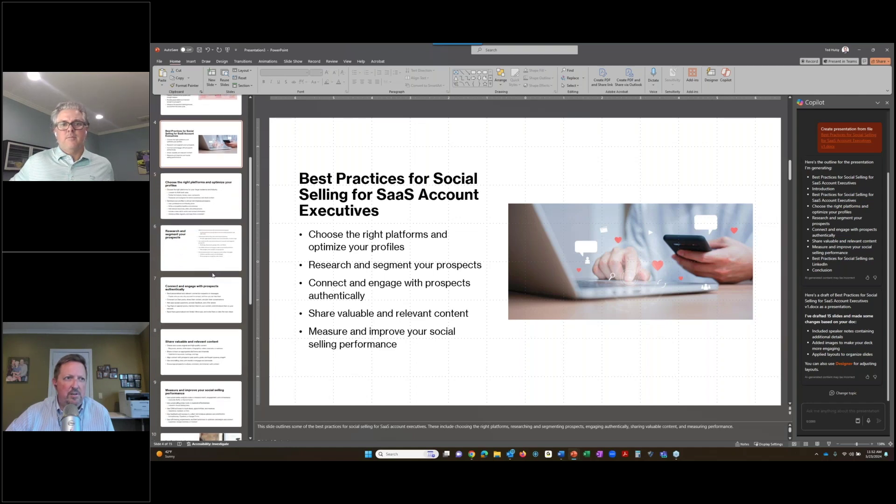
{"action": "left_click", "coordinate": [214, 271]}
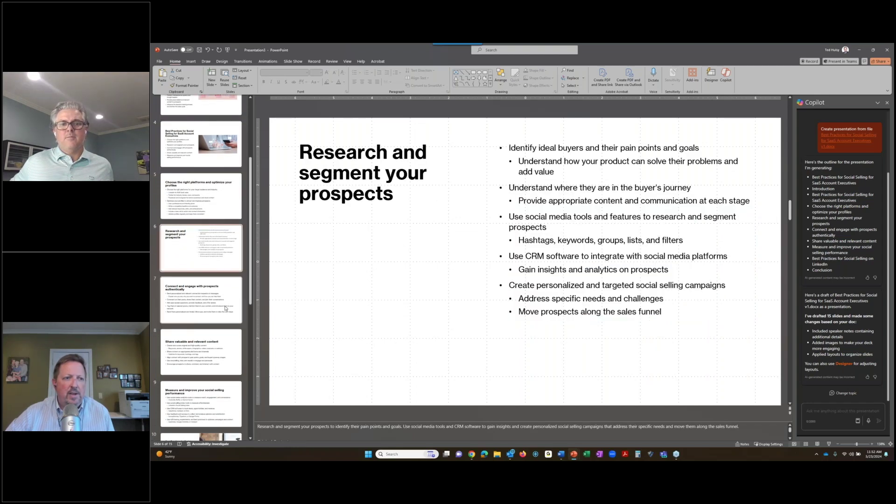
Step: Review the remaining slides through Conclusion, then close the Social Selling draft without saving
{"action": "scroll", "coordinate": [223, 307], "scroll_direction": "down", "scroll_amount": 1}
{"action": "scroll", "coordinate": [223, 306], "scroll_direction": "down", "scroll_amount": 2}
{"action": "left_click", "coordinate": [218, 322]}
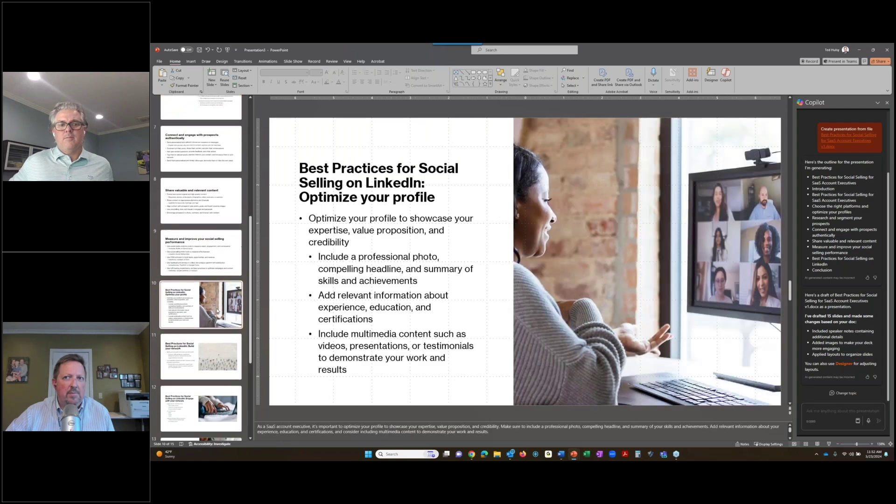
{"action": "scroll", "coordinate": [217, 313], "scroll_direction": "down", "scroll_amount": 1}
{"action": "left_click", "coordinate": [212, 333]}
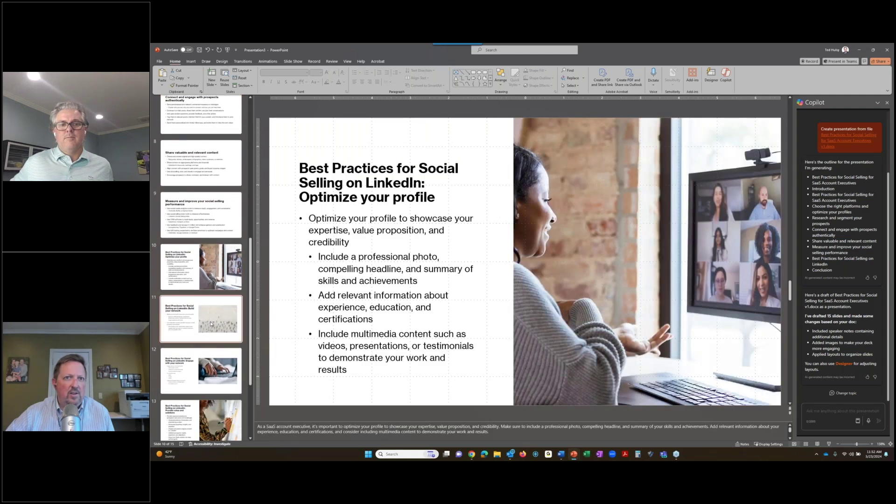
{"action": "scroll", "coordinate": [213, 333], "scroll_direction": "down", "scroll_amount": 1}
{"action": "left_click", "coordinate": [213, 333]}
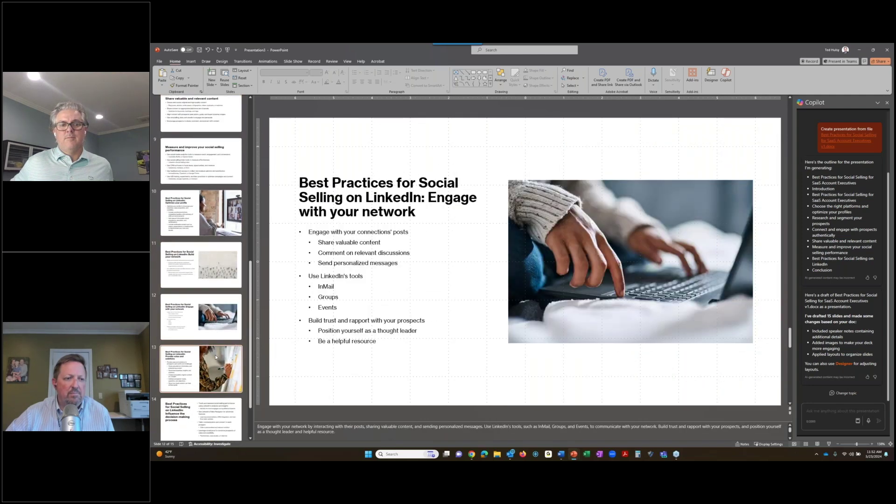
{"action": "left_click", "coordinate": [216, 357]}
{"action": "scroll", "coordinate": [215, 357], "scroll_direction": "down", "scroll_amount": 1}
{"action": "left_click", "coordinate": [212, 355]}
{"action": "left_click", "coordinate": [209, 397]}
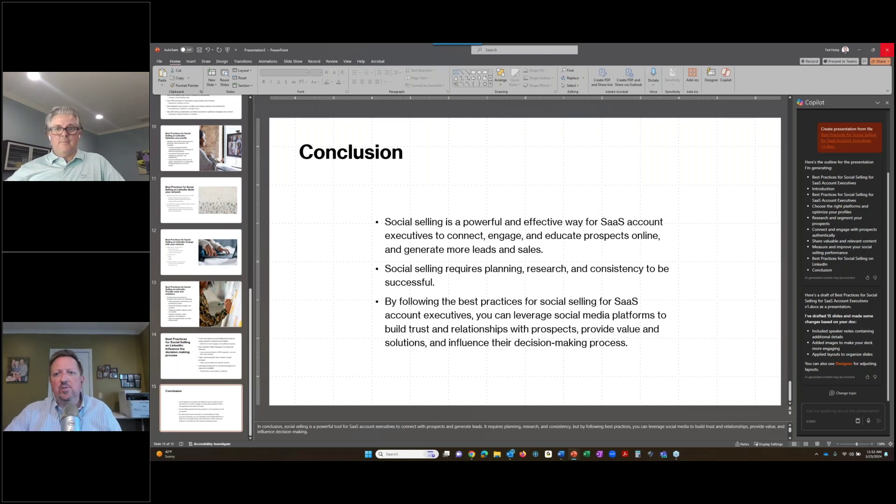
{"action": "left_click", "coordinate": [887, 50]}
{"action": "left_click", "coordinate": [543, 315]}
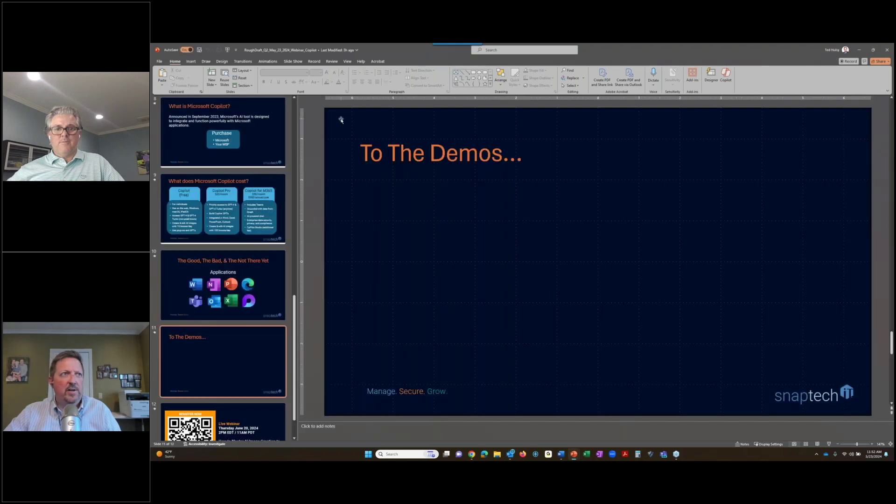
Step: Start another blank presentation with the Copilot pane open
{"action": "left_click", "coordinate": [160, 61]}
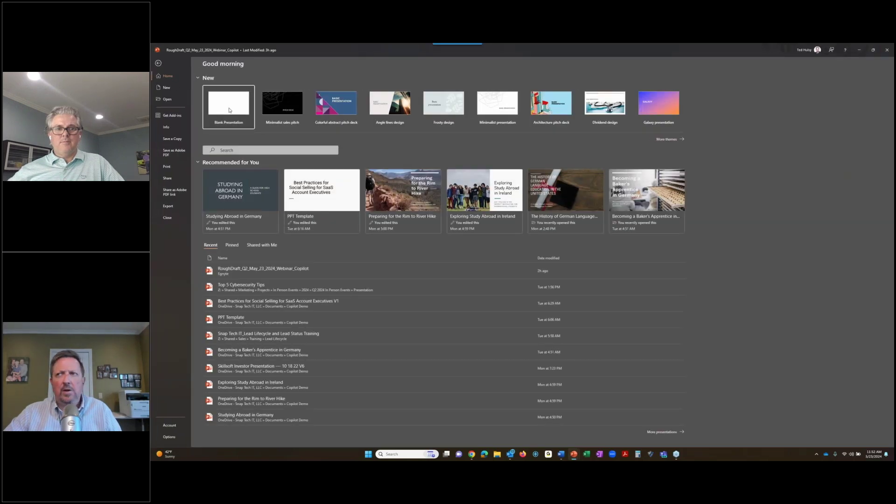
{"action": "left_click", "coordinate": [230, 100]}
{"action": "left_click", "coordinate": [725, 76]}
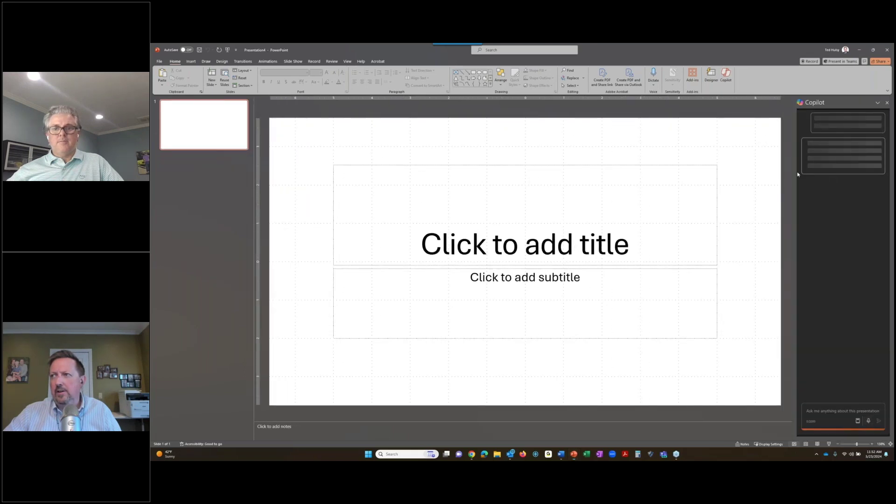
Step: Ask Copilot to create a presentation from Lead Handling Best Practices in HubSpot v2.docx
{"action": "left_click", "coordinate": [845, 163]}
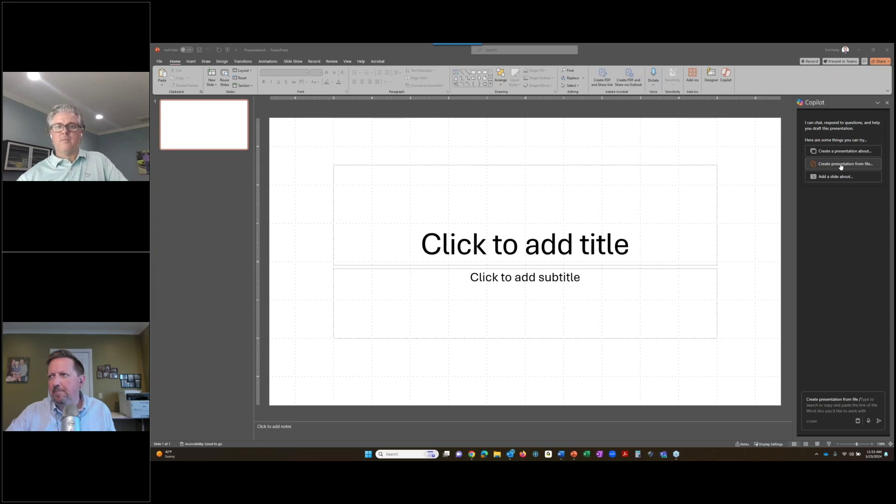
{"action": "left_click", "coordinate": [842, 405]}
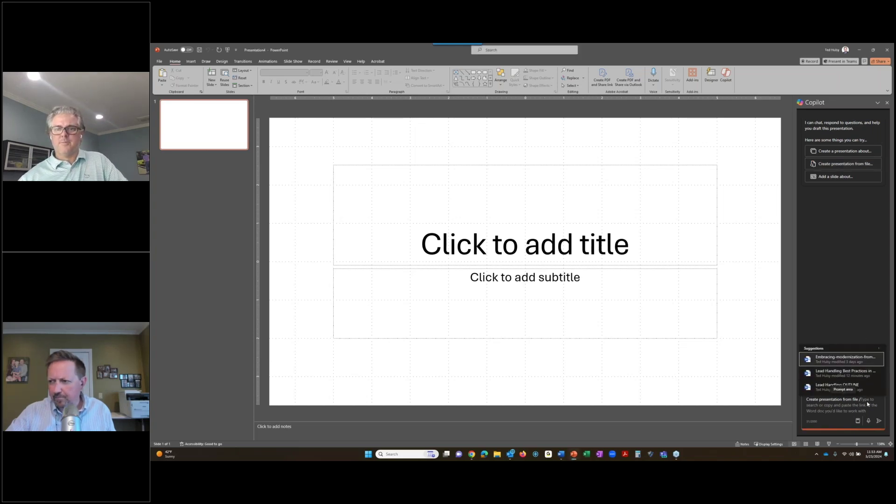
{"action": "type", "text": "hubspot"}
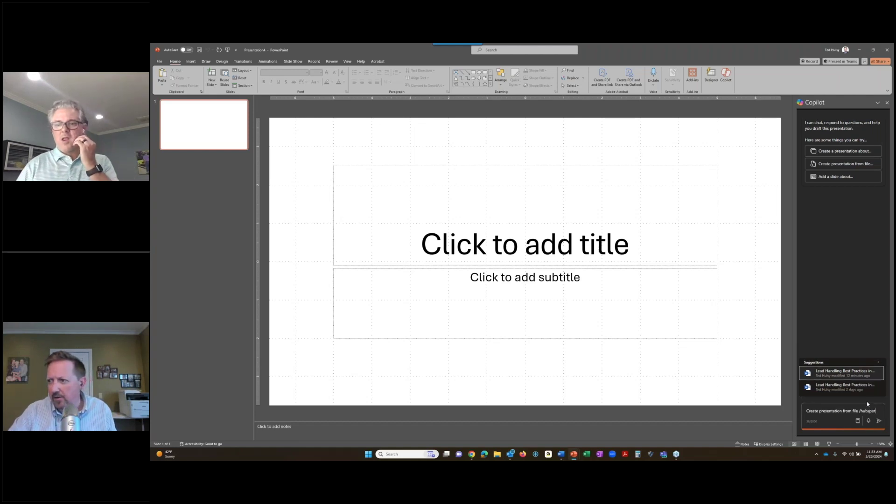
{"action": "left_click", "coordinate": [859, 376]}
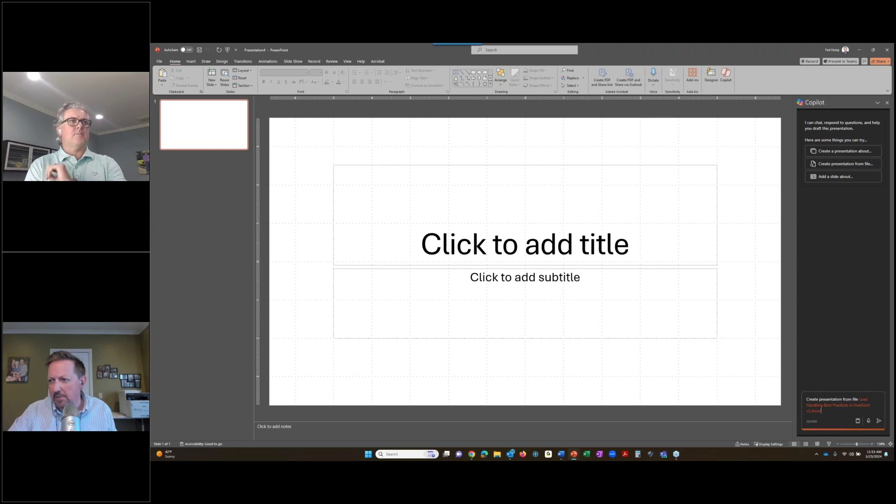
{"action": "left_click", "coordinate": [878, 420]}
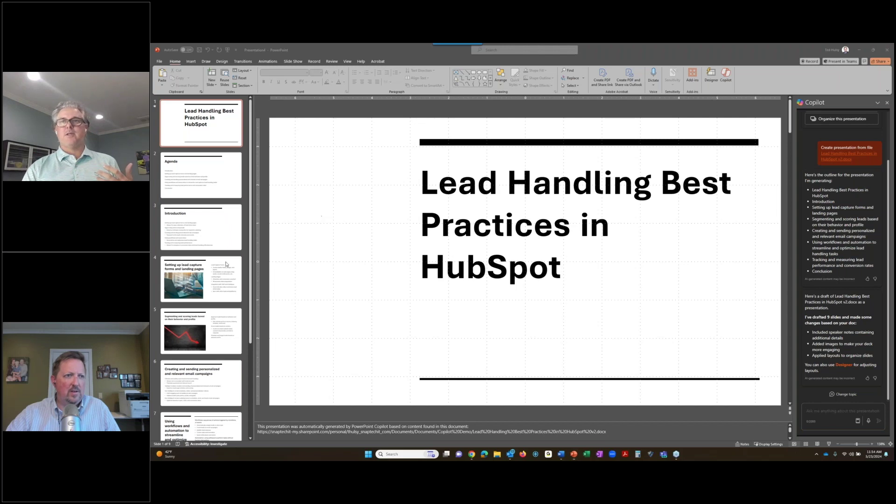
Step: Open slide 5, Segmenting and scoring leads, in the generated nine-slide HubSpot deck
{"action": "scroll", "coordinate": [221, 277], "scroll_direction": "down", "scroll_amount": 4}
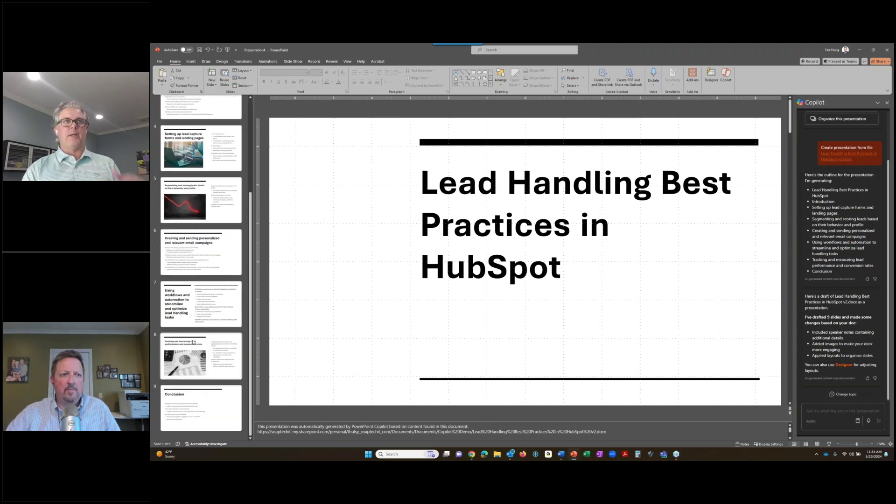
{"action": "left_click", "coordinate": [198, 210]}
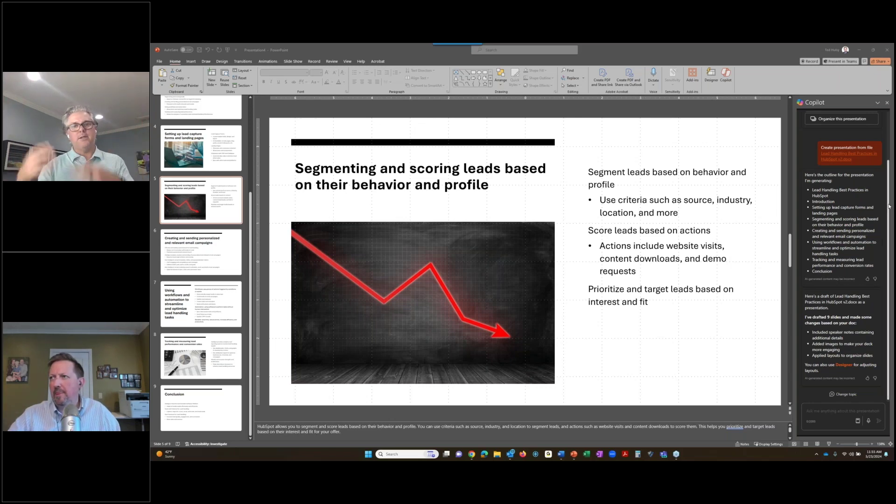
{"action": "left_click_drag", "start_coordinate": [889, 206], "coordinate": [883, 172]}
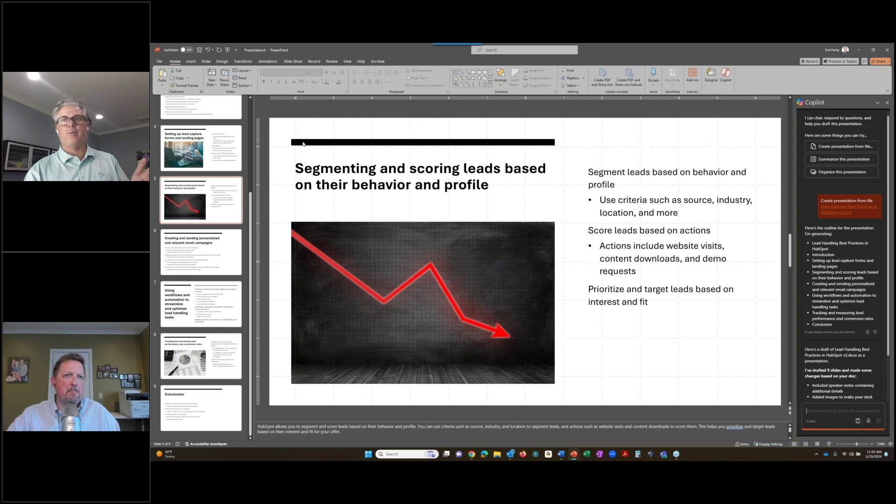
{"action": "left_click", "coordinate": [159, 62]}
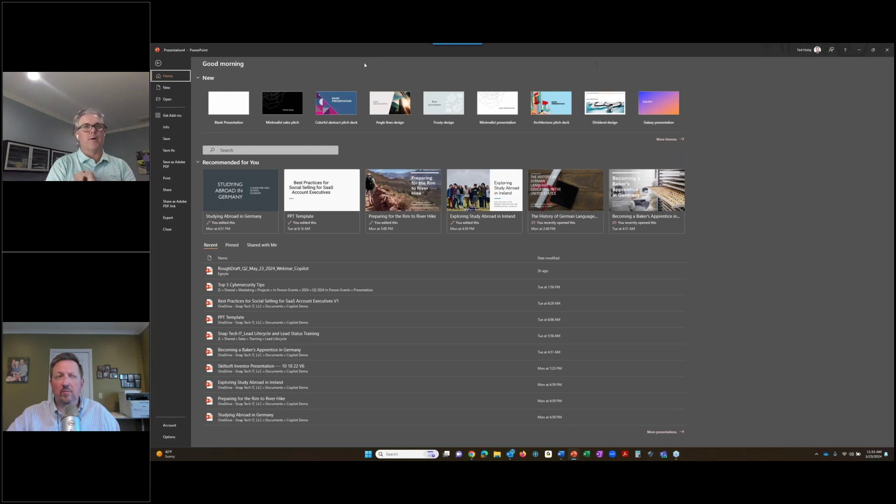
{"action": "left_click", "coordinate": [158, 64]}
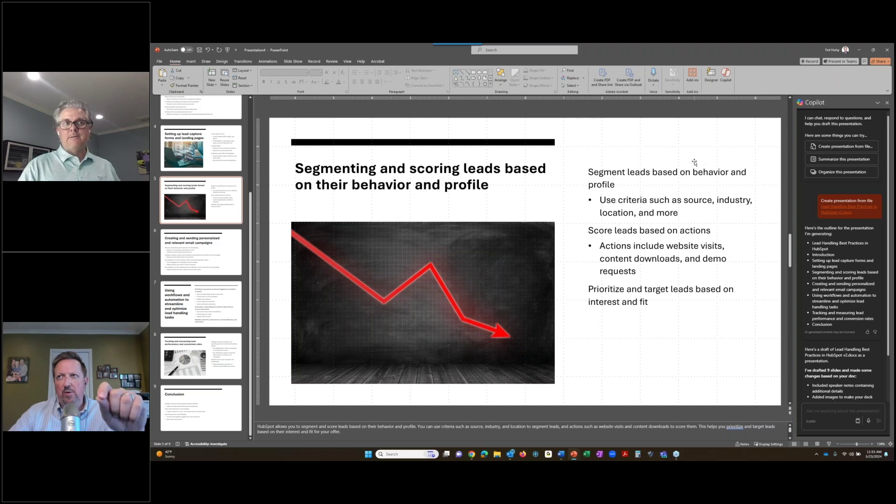
Step: Open Designer to browse design ideas for the HubSpot slides
{"action": "left_click", "coordinate": [710, 77]}
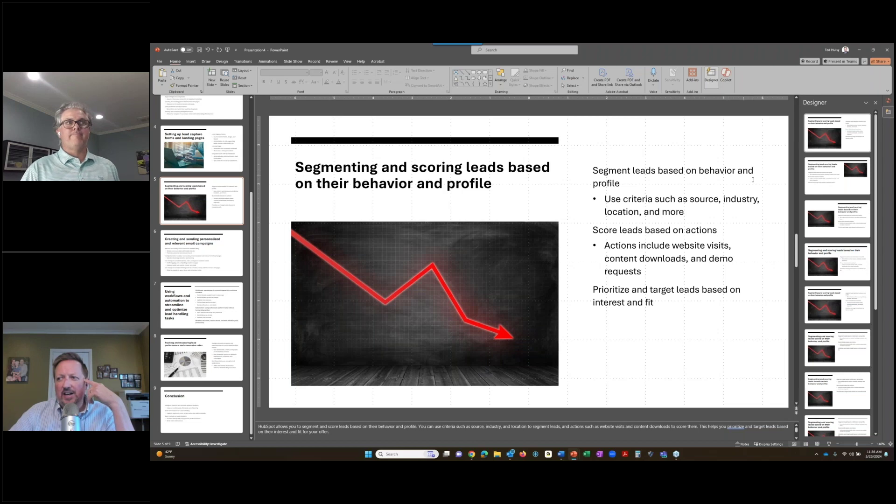
{"action": "scroll", "coordinate": [845, 198], "scroll_direction": "down", "scroll_amount": 5}
{"action": "scroll", "coordinate": [845, 198], "scroll_direction": "down", "scroll_amount": 1}
{"action": "scroll", "coordinate": [844, 198], "scroll_direction": "up", "scroll_amount": 2}
{"action": "scroll", "coordinate": [845, 196], "scroll_direction": "up", "scroll_amount": 3}
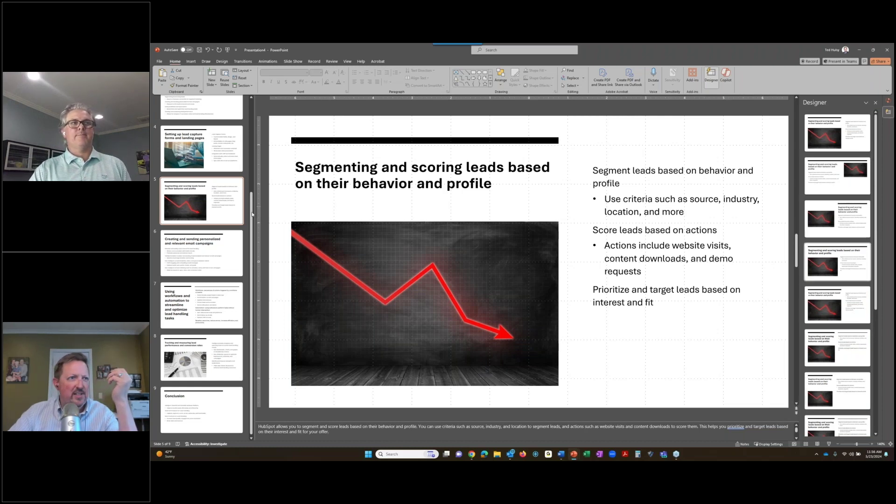
Step: Give the slide 4 lead capture forms bullets the circular three-arrow diagram design, then return to slide 5
{"action": "left_click", "coordinate": [201, 148]}
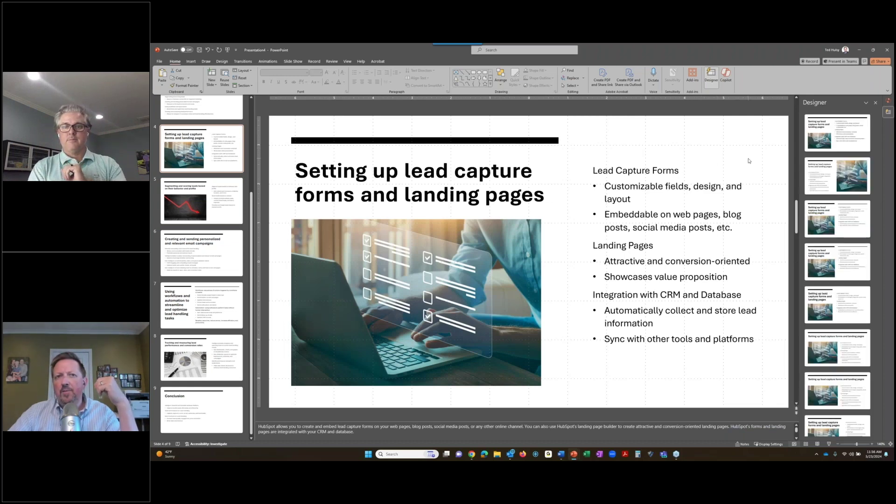
{"action": "key", "text": "Down"}
{"action": "key", "text": "Down"}
{"action": "key", "text": "Down"}
{"action": "left_click", "coordinate": [203, 150]}
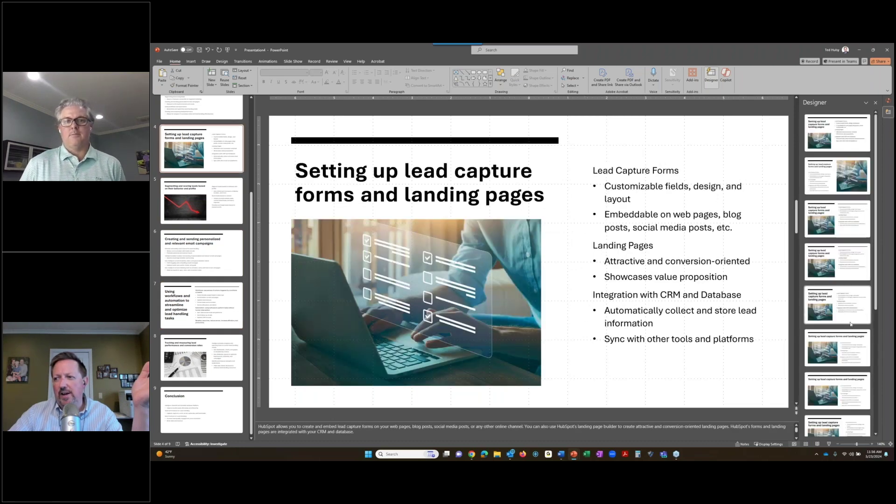
{"action": "scroll", "coordinate": [872, 350], "scroll_direction": "down", "scroll_amount": 3}
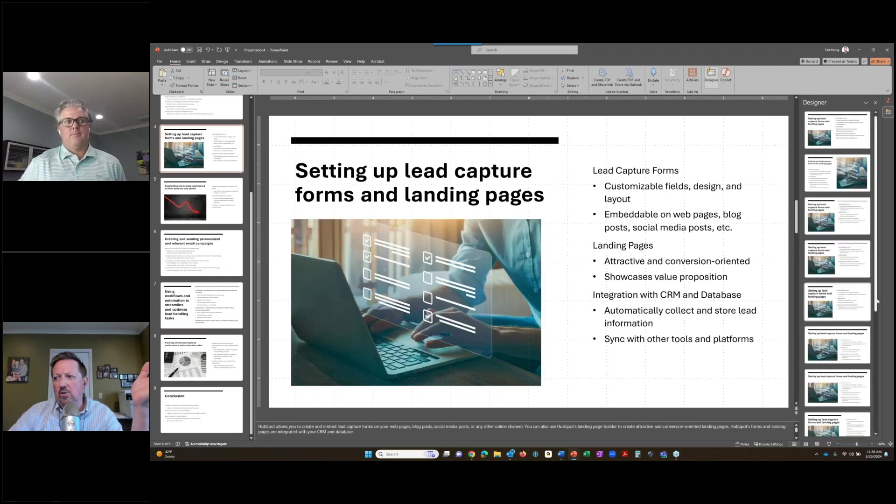
{"action": "scroll", "coordinate": [884, 364], "scroll_direction": "down", "scroll_amount": 1}
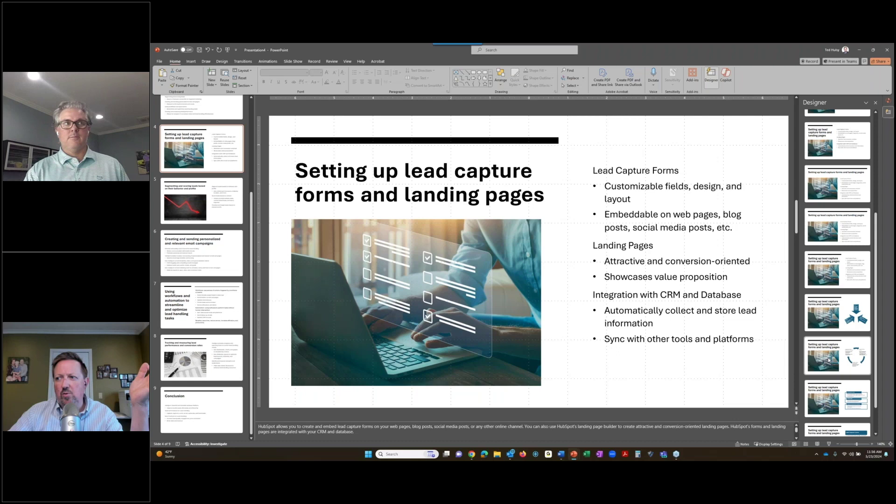
{"action": "left_click", "coordinate": [829, 360]}
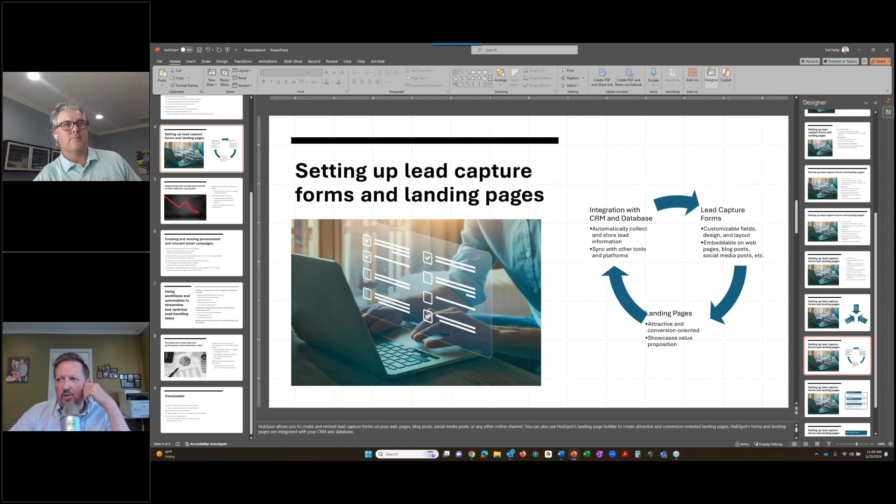
{"action": "scroll", "coordinate": [854, 318], "scroll_direction": "down", "scroll_amount": 1}
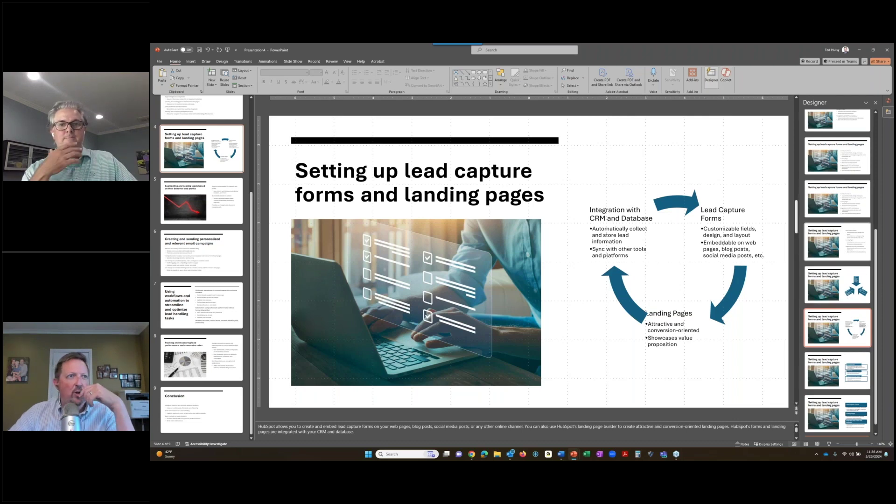
{"action": "left_click", "coordinate": [214, 206]}
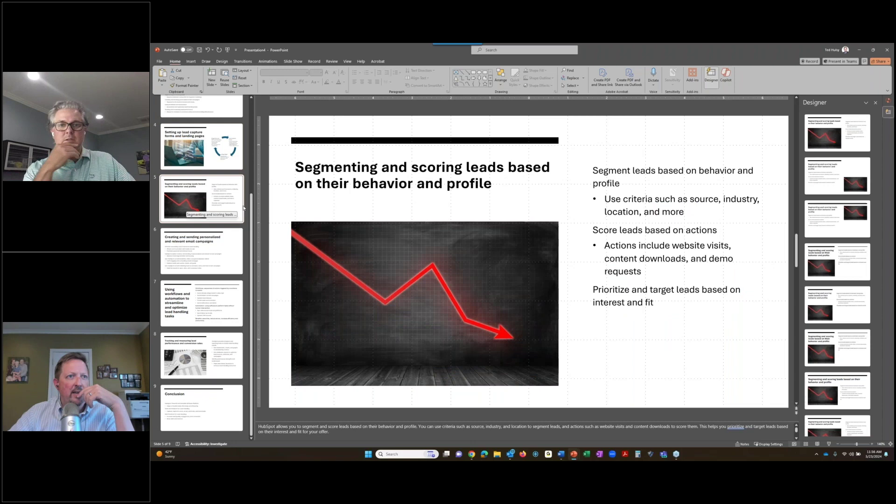
Step: Apply the text-left, red-arrow-image-right Designer layout to slide 5, then close the deck
{"action": "scroll", "coordinate": [251, 194], "scroll_direction": "up", "scroll_amount": 1}
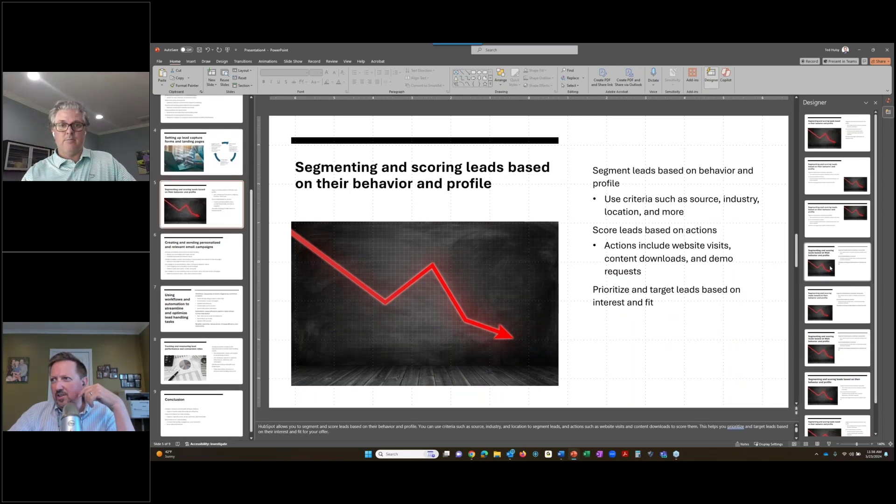
{"action": "scroll", "coordinate": [823, 372], "scroll_direction": "down", "scroll_amount": 2}
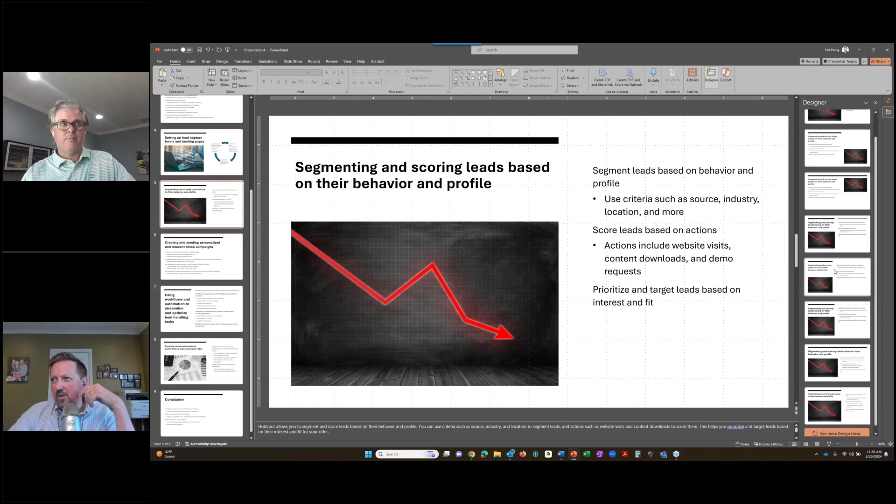
{"action": "left_click", "coordinate": [843, 436]}
{"action": "scroll", "coordinate": [842, 410], "scroll_direction": "down", "scroll_amount": 1}
{"action": "scroll", "coordinate": [843, 406], "scroll_direction": "down", "scroll_amount": 3}
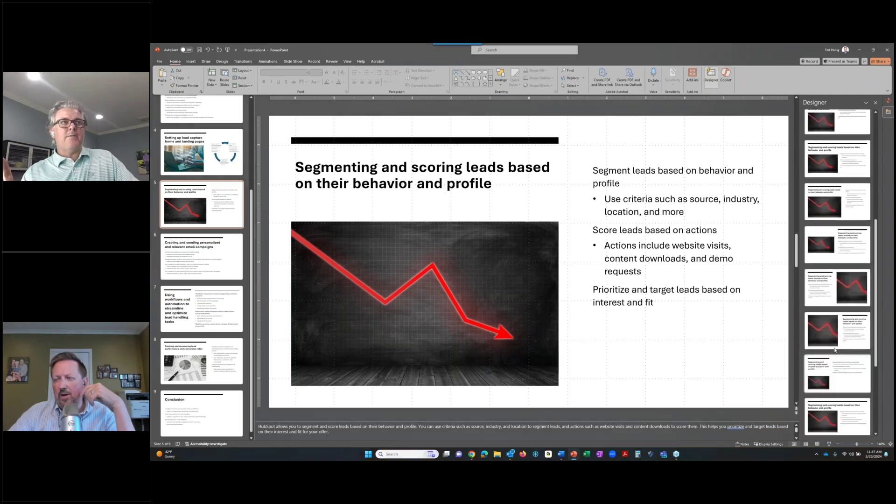
{"action": "left_click", "coordinate": [818, 289]}
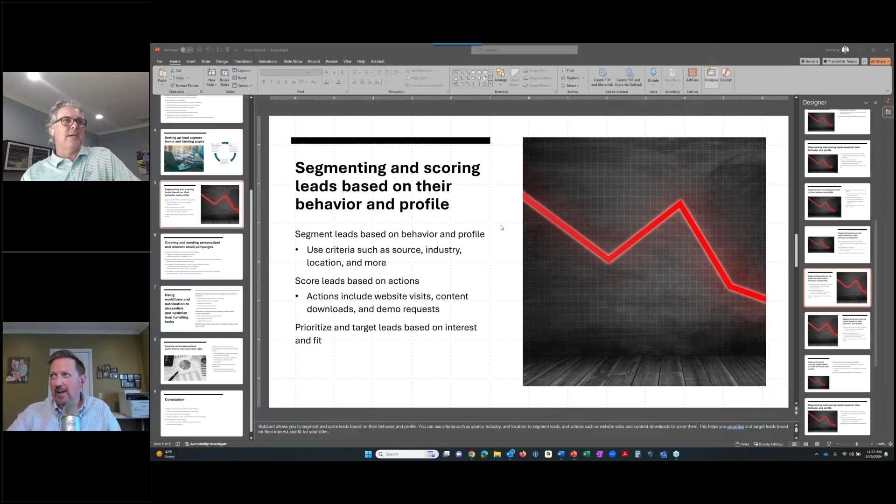
{"action": "left_click", "coordinate": [887, 50]}
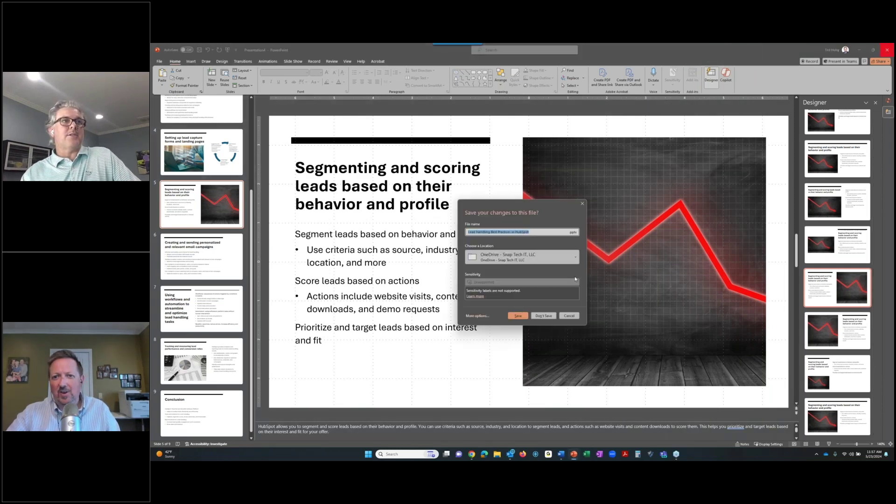
Step: Close the HubSpot deck without saving and select the webinar deck's Register Now slide (slide 12)
{"action": "left_click", "coordinate": [544, 315]}
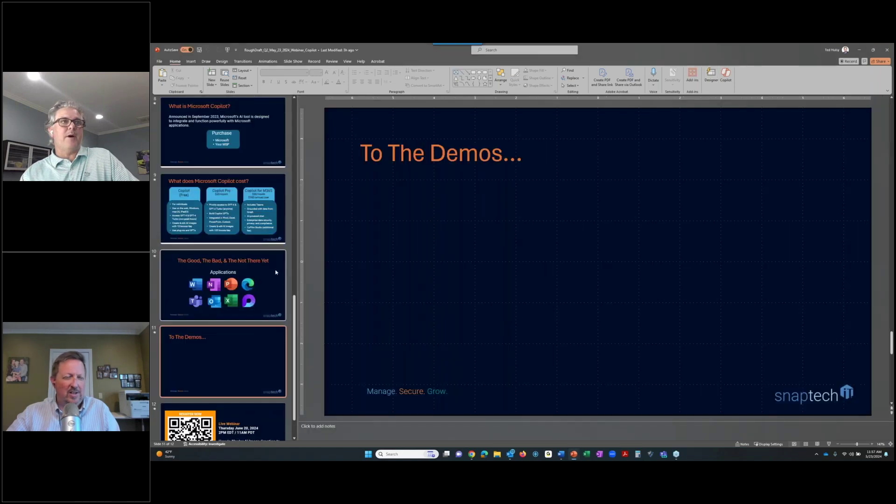
{"action": "scroll", "coordinate": [243, 300], "scroll_direction": "down", "scroll_amount": 1}
{"action": "key", "text": "Down"}
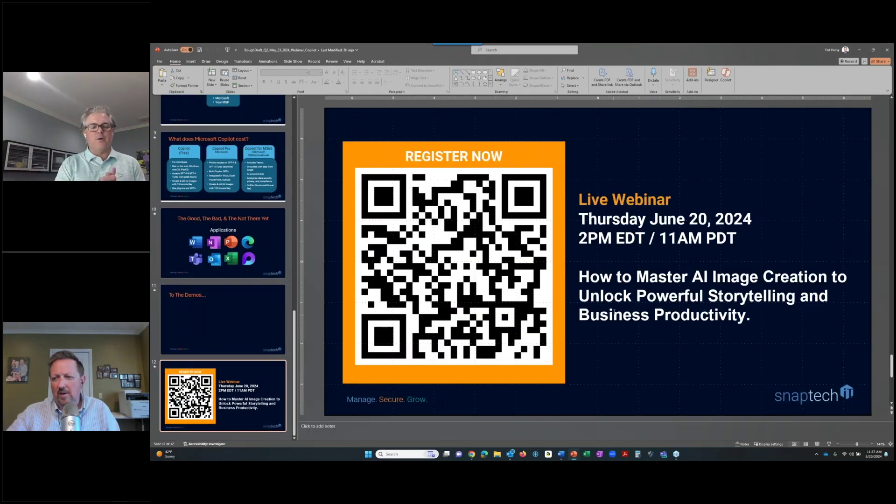
Step: Start the slide show from slide 12, swapping Presenter View so the slide shows full screen
{"action": "left_click", "coordinate": [829, 444]}
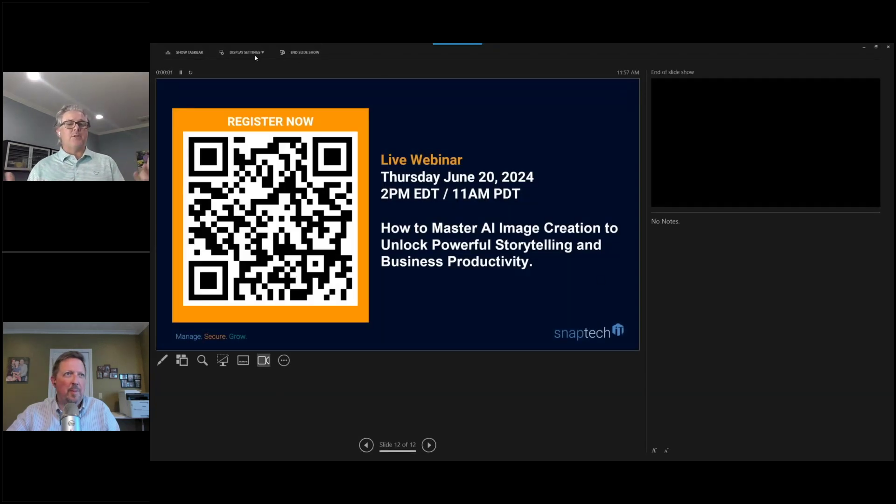
{"action": "left_click", "coordinate": [255, 55]}
{"action": "left_click", "coordinate": [252, 62]}
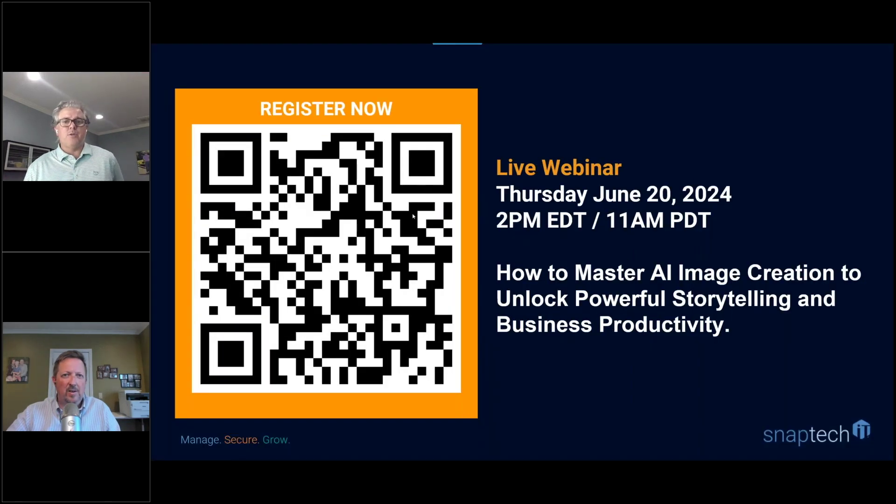